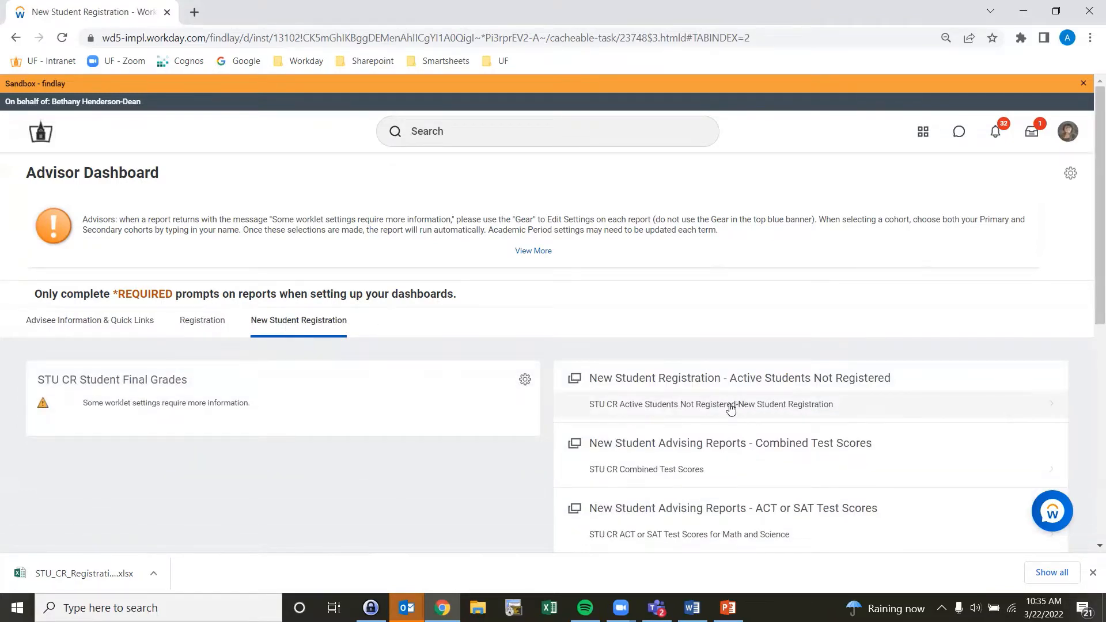
Step: Open the New Student Registration – Active Students Not Registered report and set its cohort to 2022 April NSR
{"action": "left_click", "coordinate": [729, 406]}
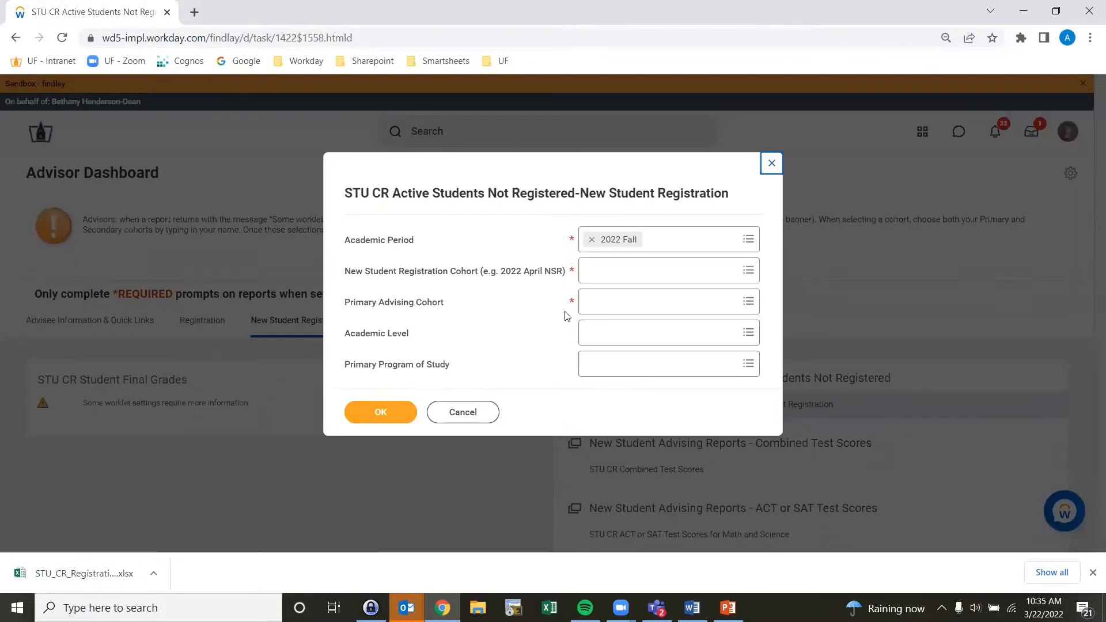
{"action": "left_click", "coordinate": [604, 269]}
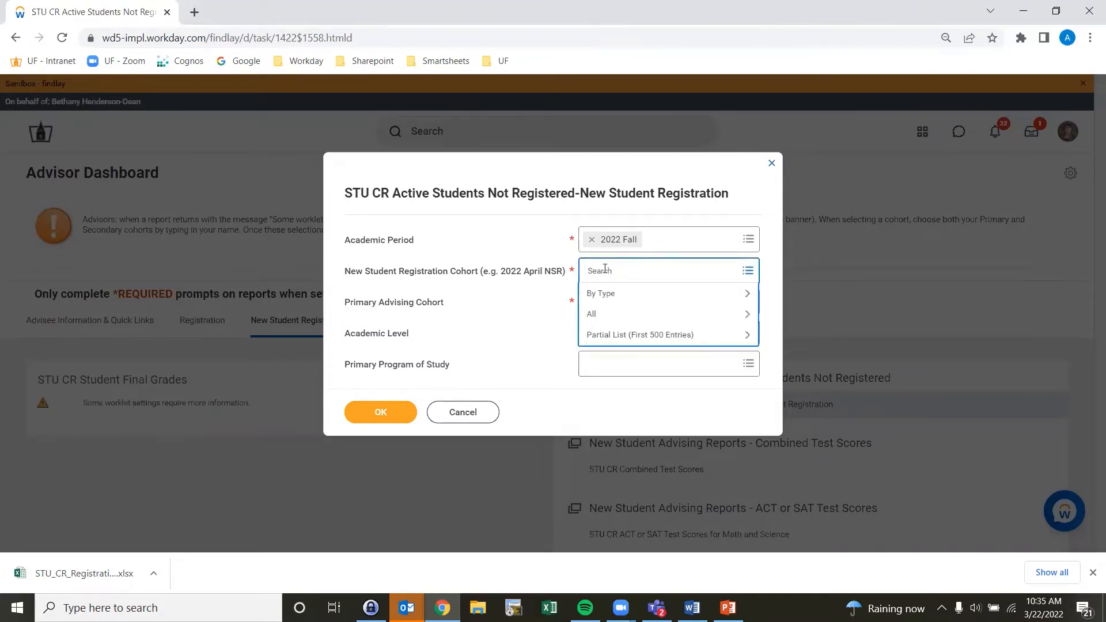
{"action": "type", "text": "2022 nsr"}
{"action": "key", "text": "Return"}
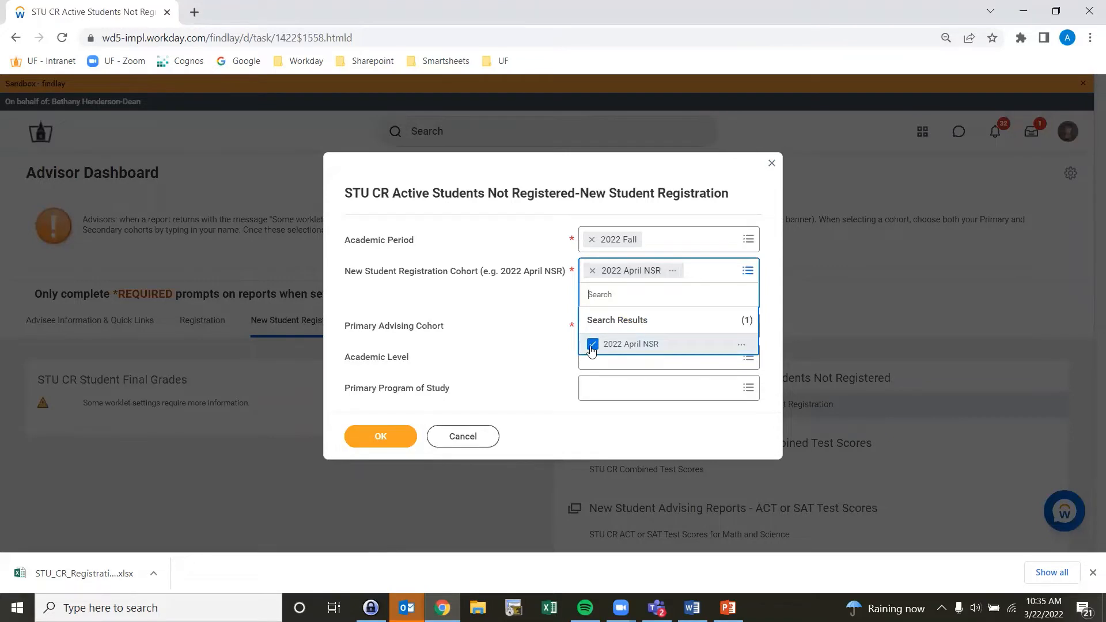
{"action": "left_click", "coordinate": [553, 340]}
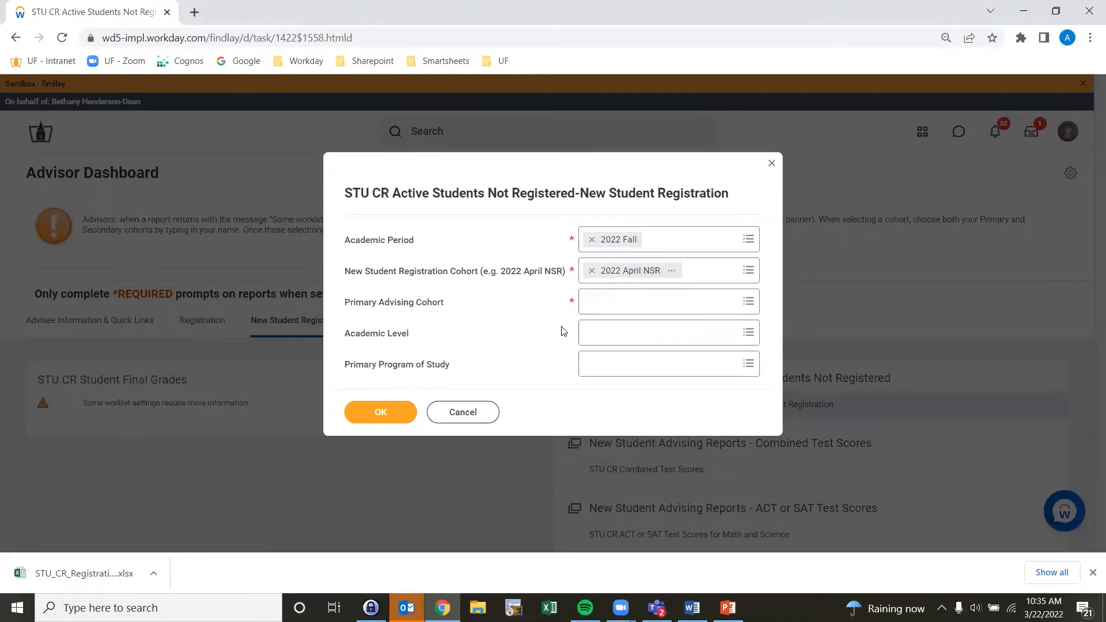
Step: Set the Primary Advising Cohort to the advisor's own Primary Advisor cohort and run the report
{"action": "left_click", "coordinate": [607, 303]}
{"action": "type", "text": "h"}
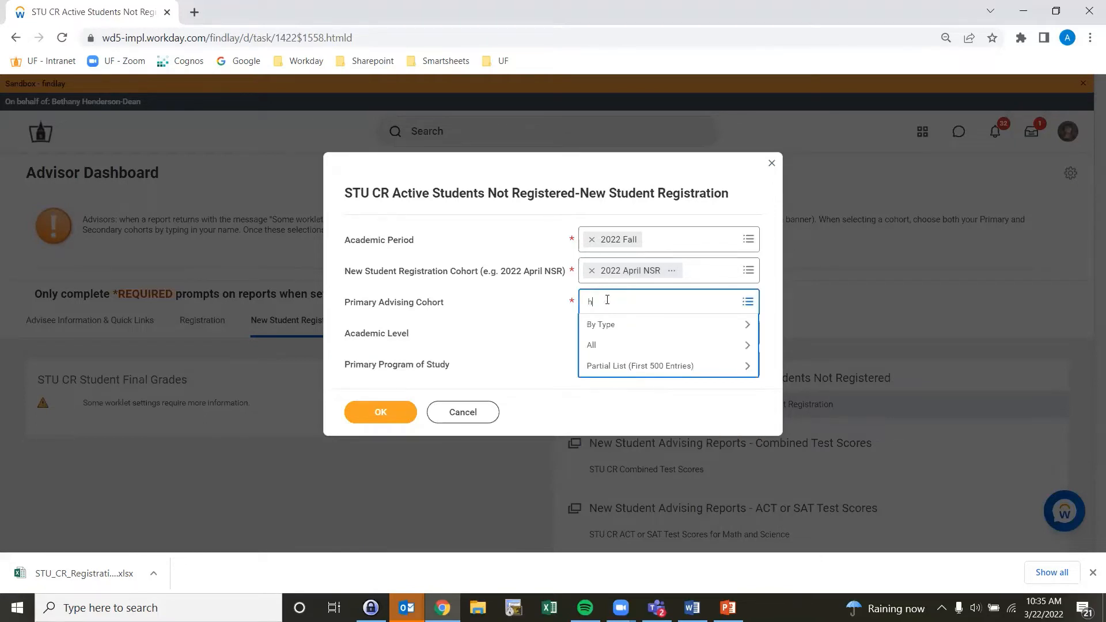
{"action": "type", "text": "enderson"}
{"action": "key", "text": "Return"}
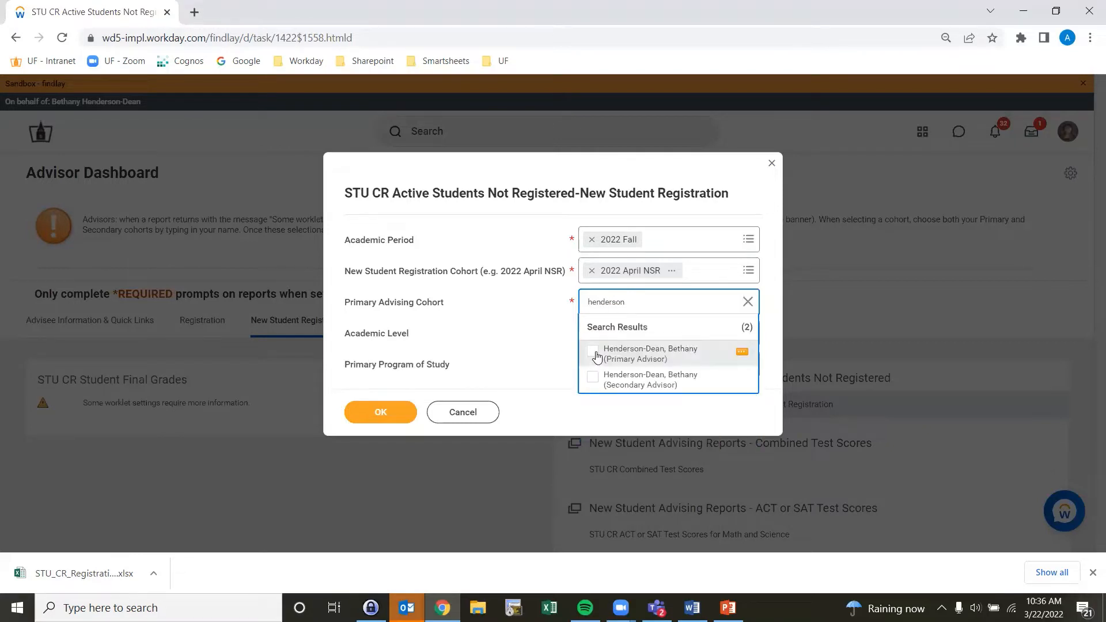
{"action": "left_click", "coordinate": [596, 357]}
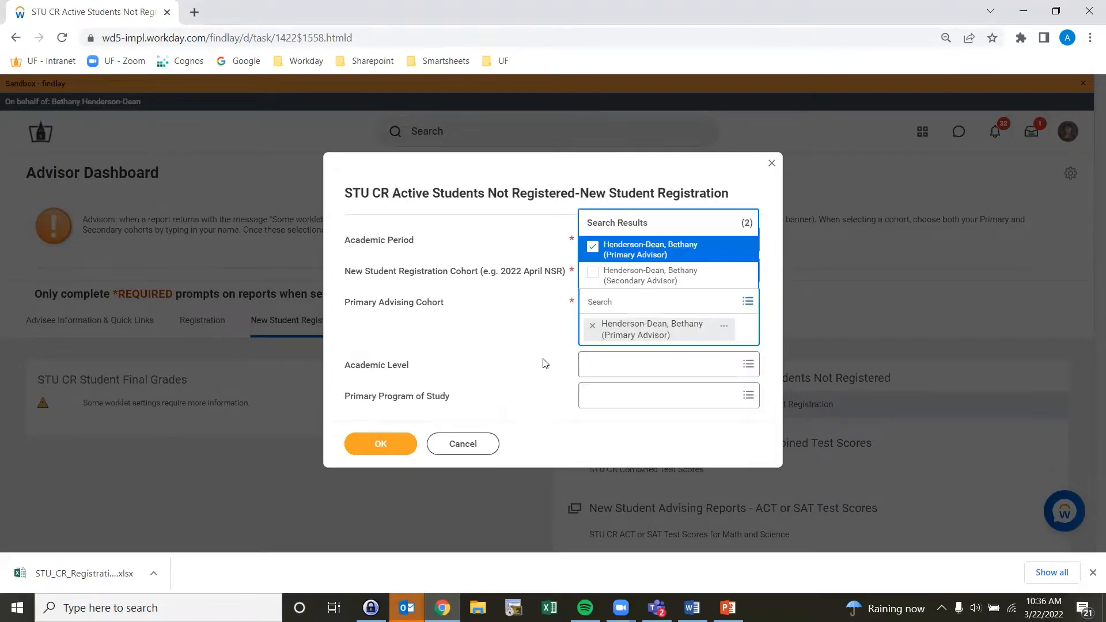
{"action": "left_click", "coordinate": [512, 377]}
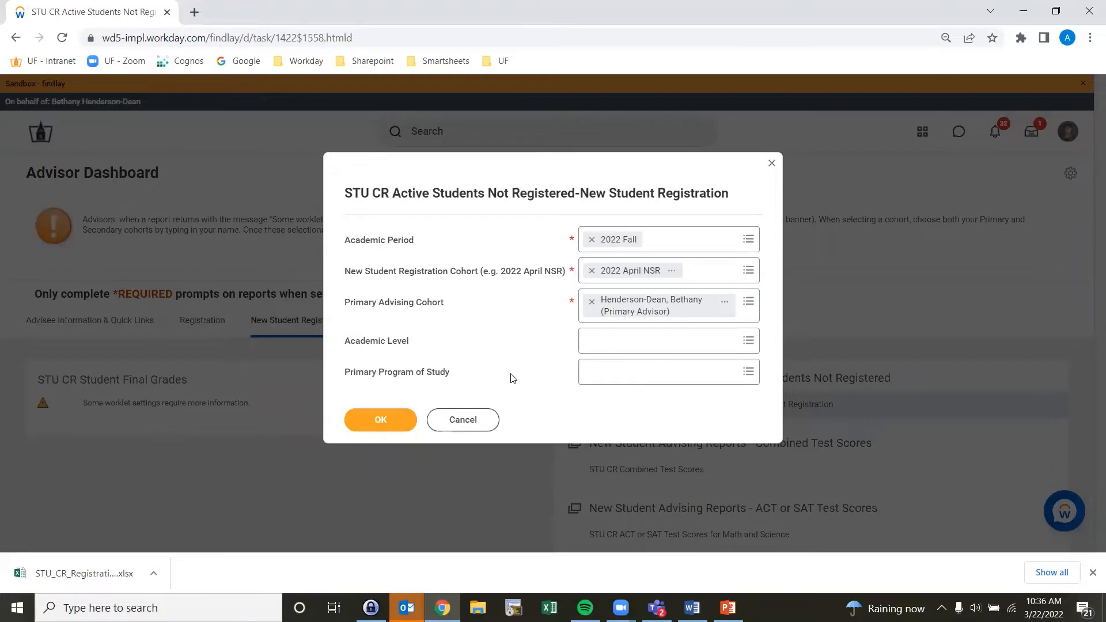
{"action": "left_click", "coordinate": [372, 422]}
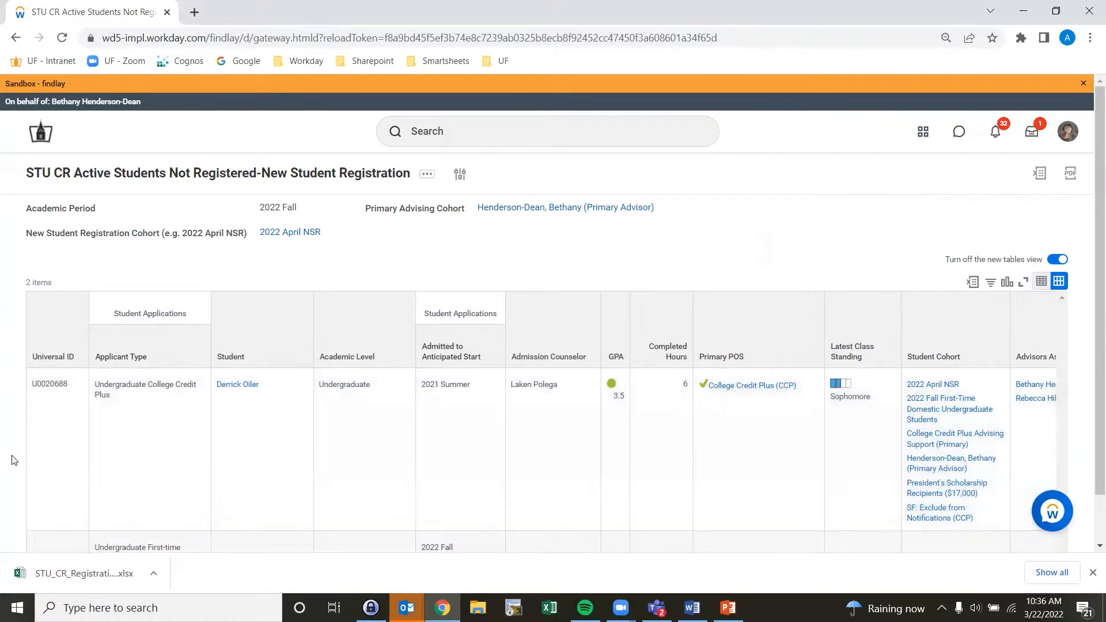
Step: Open the first listed student's profile in a new tab
{"action": "scroll", "coordinate": [16, 454], "scroll_direction": "down", "scroll_amount": 1}
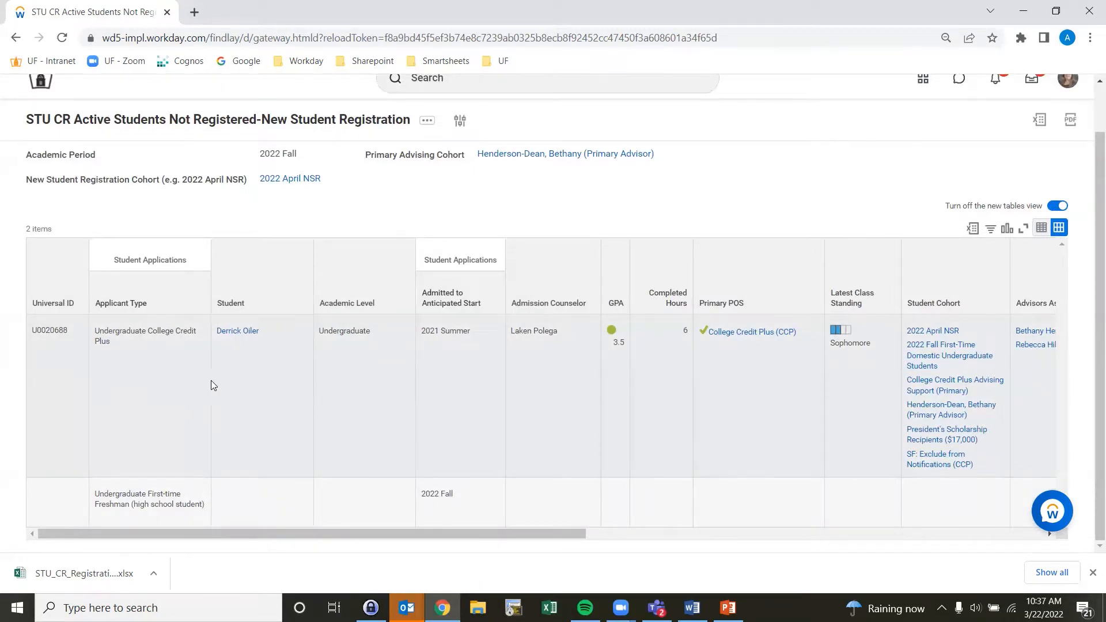
{"action": "right_click", "coordinate": [244, 334]}
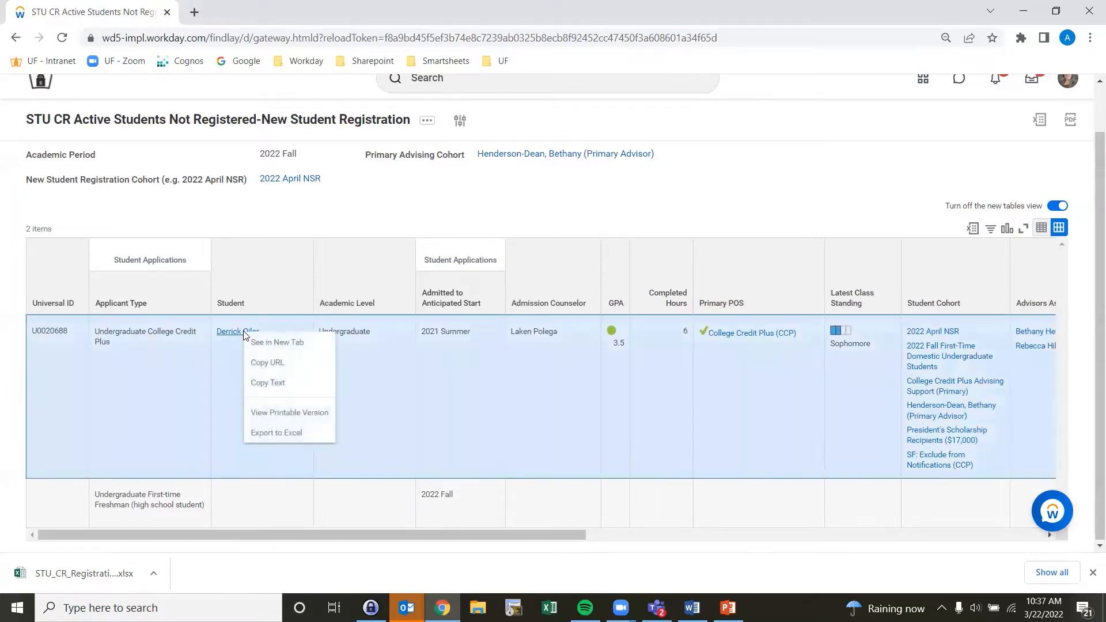
{"action": "left_click", "coordinate": [272, 344]}
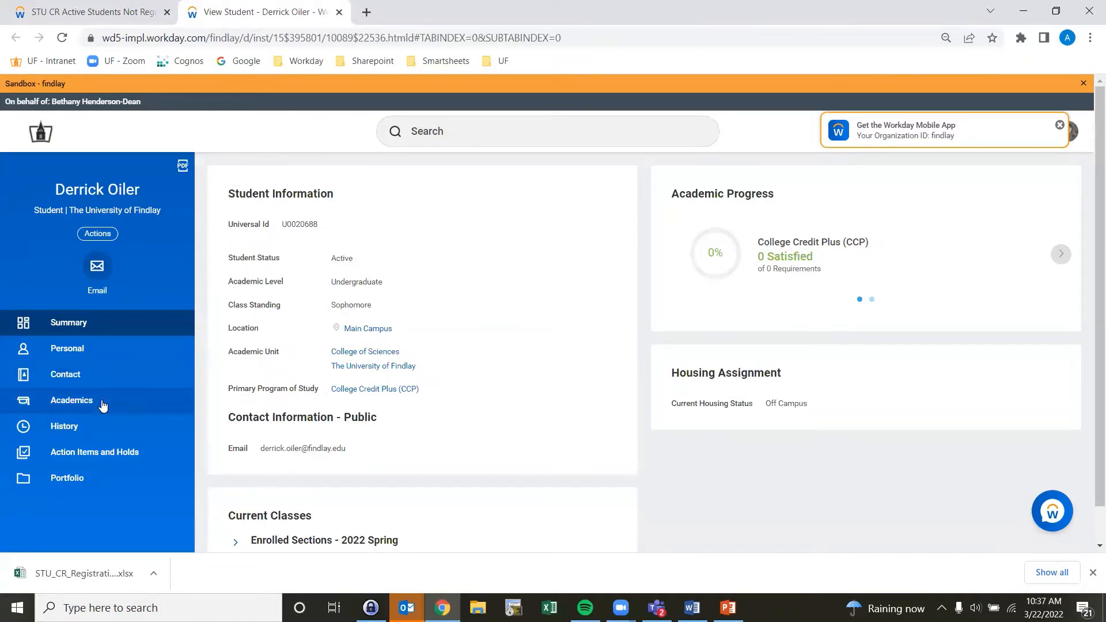
Step: Go to the student's Academics section and open the External Records tab
{"action": "left_click", "coordinate": [101, 403]}
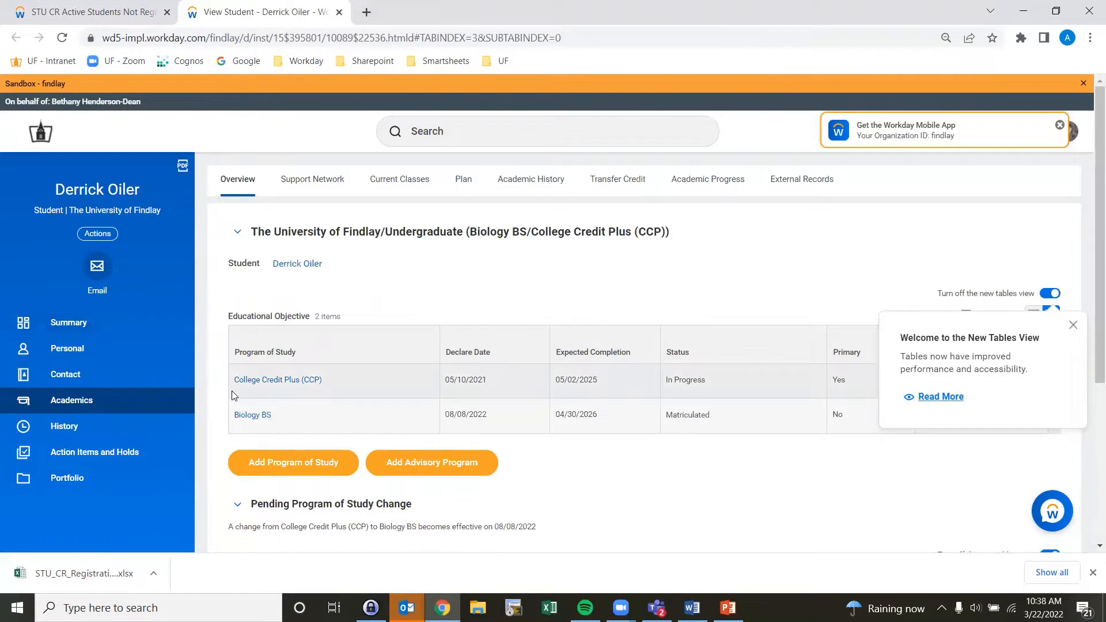
{"action": "scroll", "coordinate": [210, 395], "scroll_direction": "down", "scroll_amount": 1}
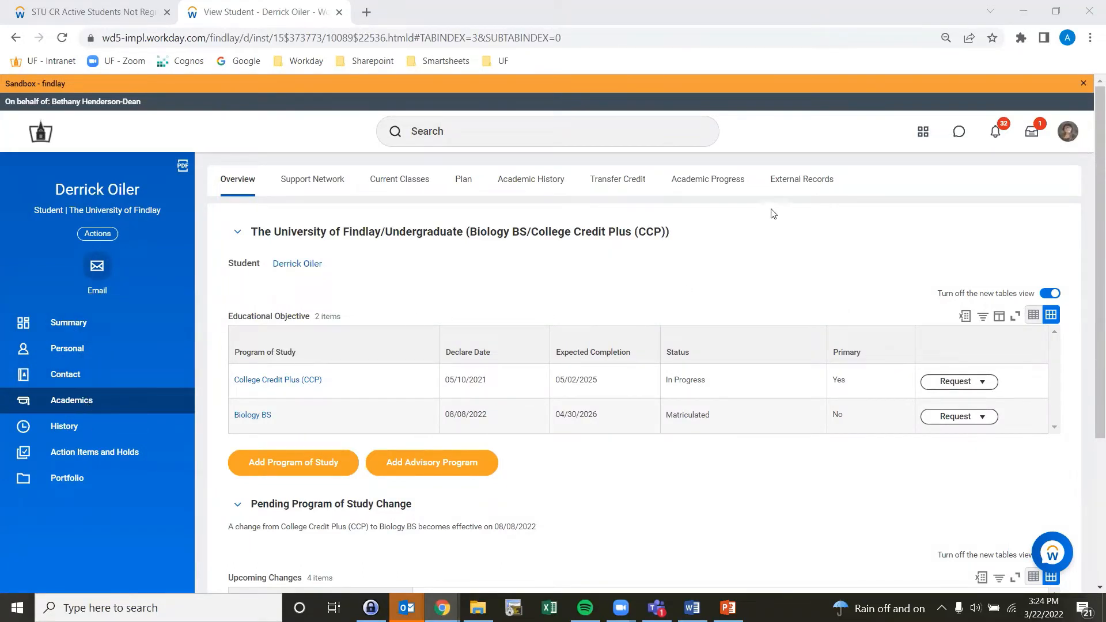
{"action": "left_click", "coordinate": [794, 178]}
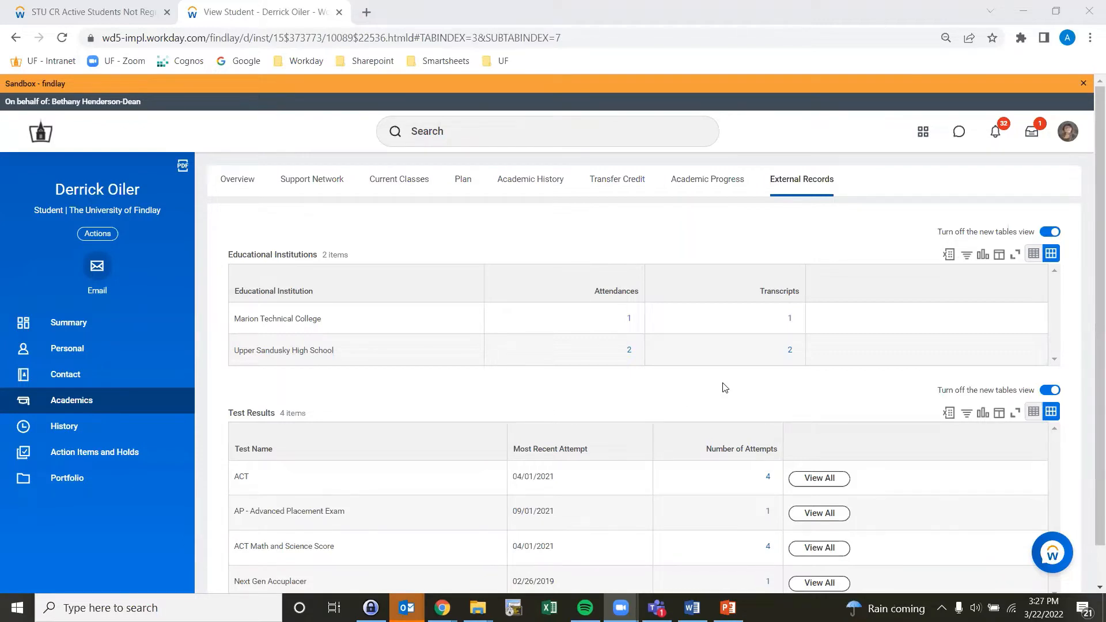
Step: Open the Marion Technical College transcript and view its attached PDF
{"action": "left_click", "coordinate": [791, 322]}
{"action": "left_click", "coordinate": [790, 320]}
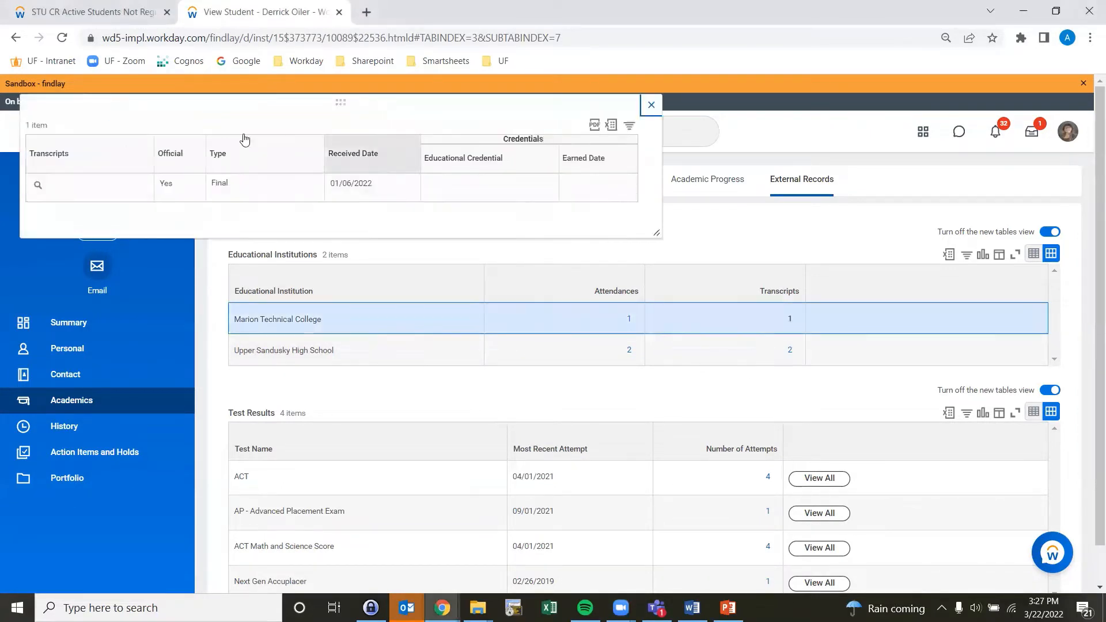
{"action": "left_click", "coordinate": [38, 184]}
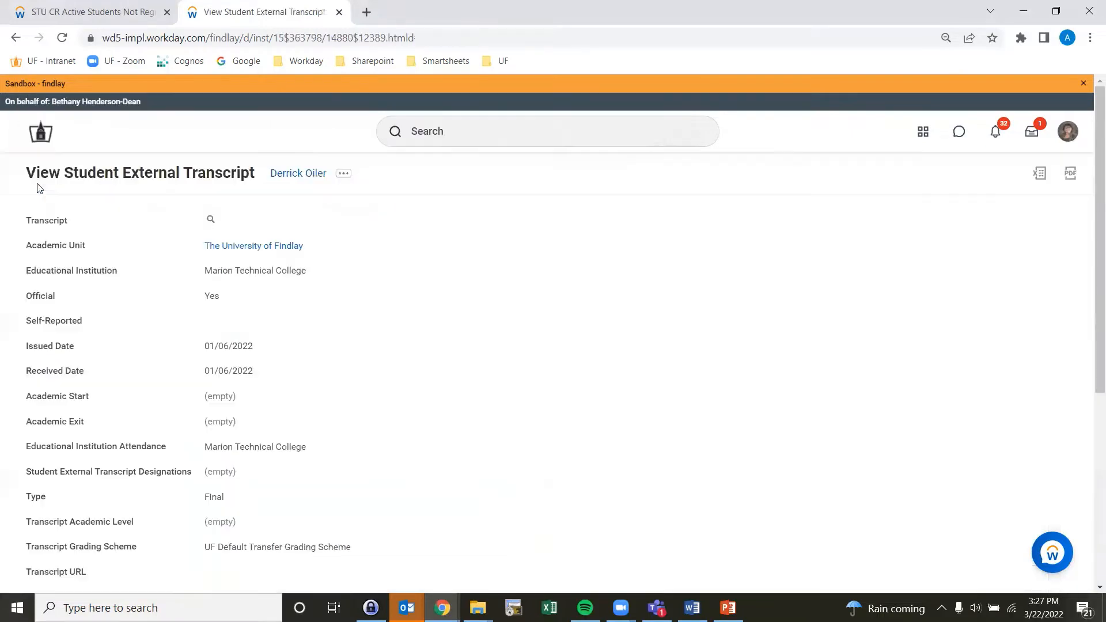
{"action": "scroll", "coordinate": [395, 321], "scroll_direction": "down", "scroll_amount": 4}
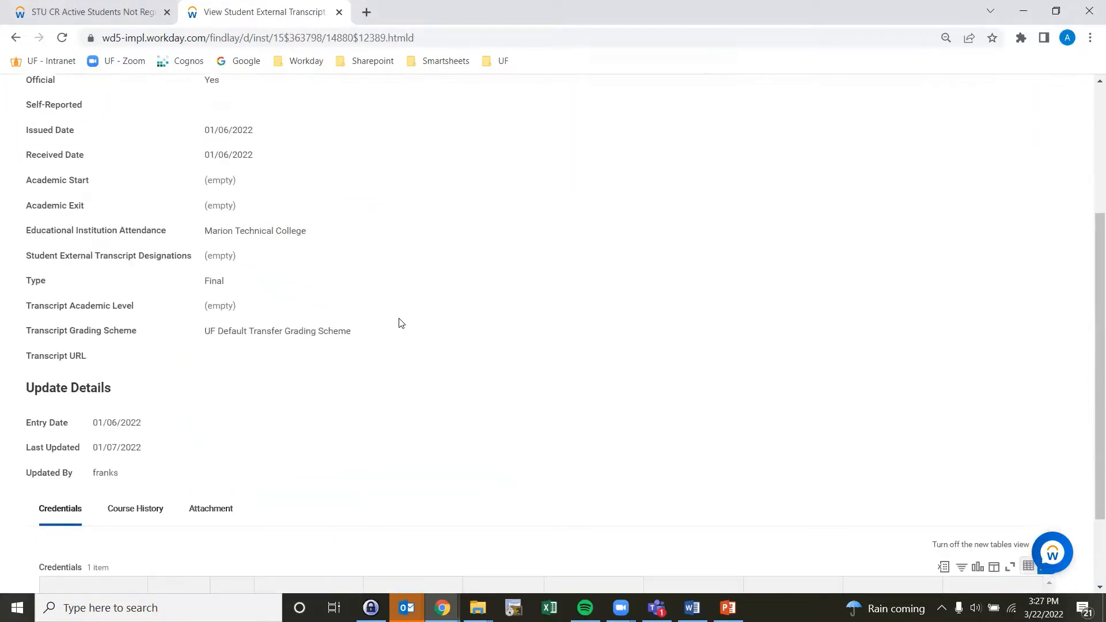
{"action": "left_click", "coordinate": [231, 508]}
{"action": "scroll", "coordinate": [221, 510], "scroll_direction": "down", "scroll_amount": 2}
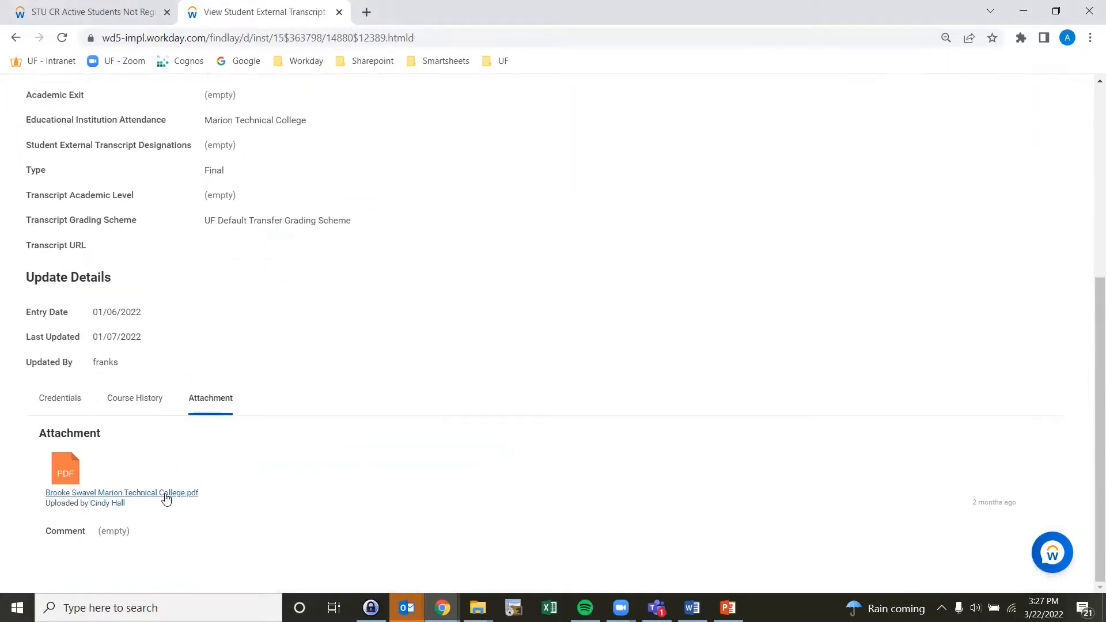
{"action": "left_click", "coordinate": [124, 493]}
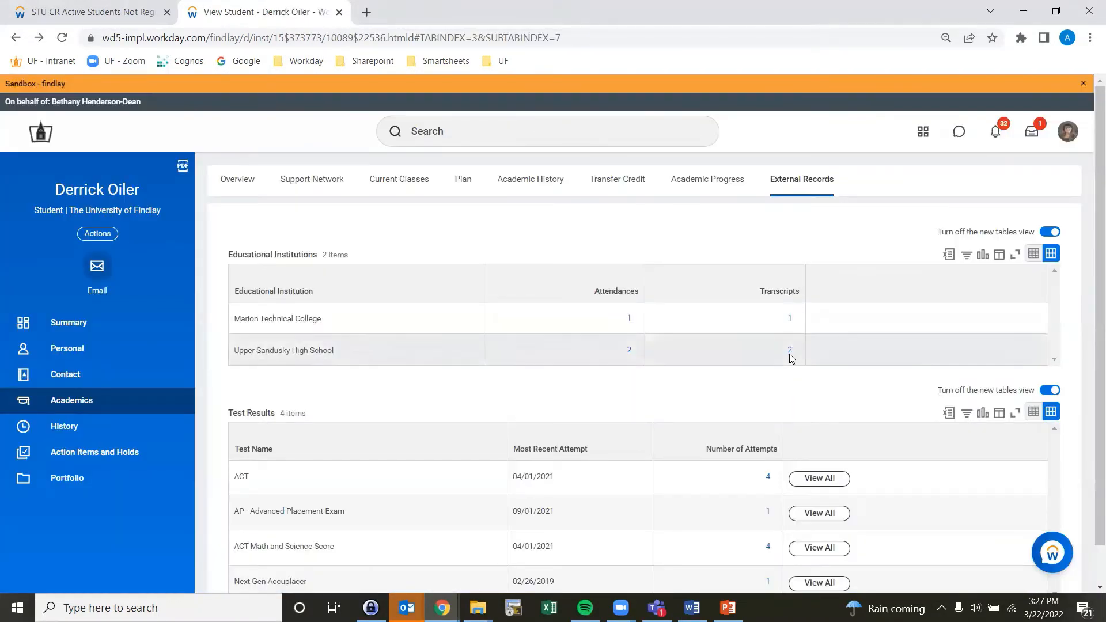
Step: Open the official Upper Sandusky High School transcript and view its attached PDF
{"action": "left_click", "coordinate": [789, 350]}
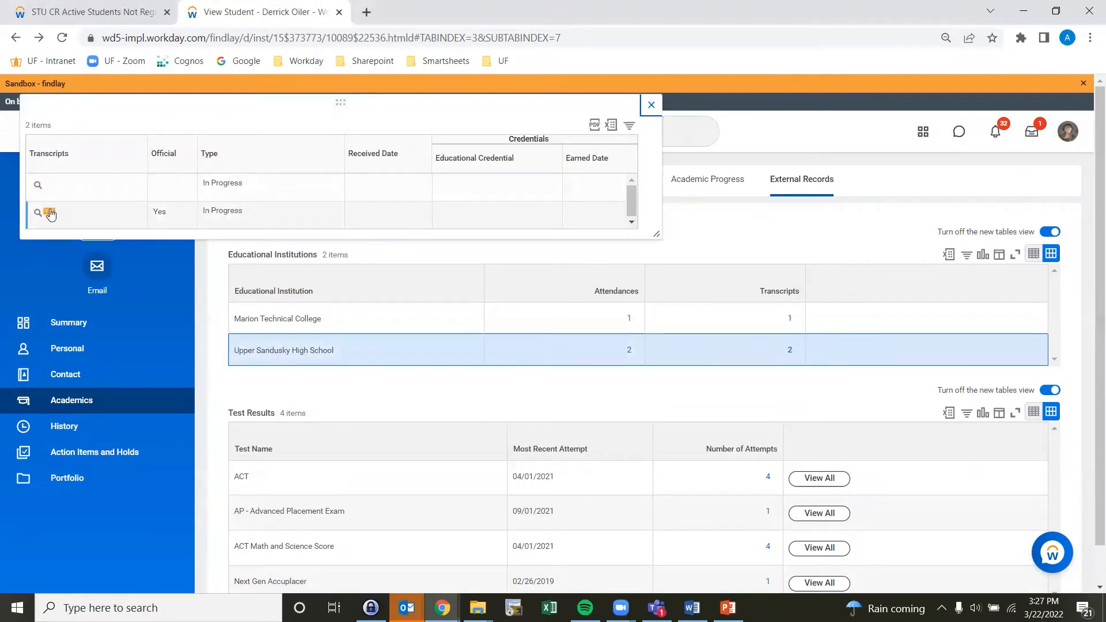
{"action": "left_click", "coordinate": [49, 186]}
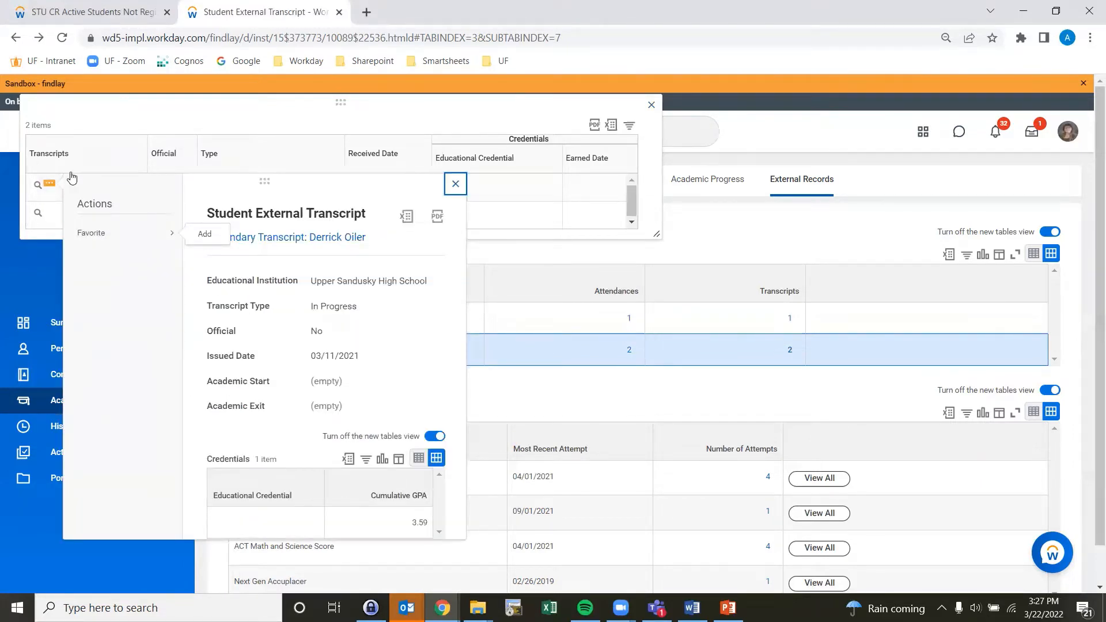
{"action": "left_click", "coordinate": [50, 212]}
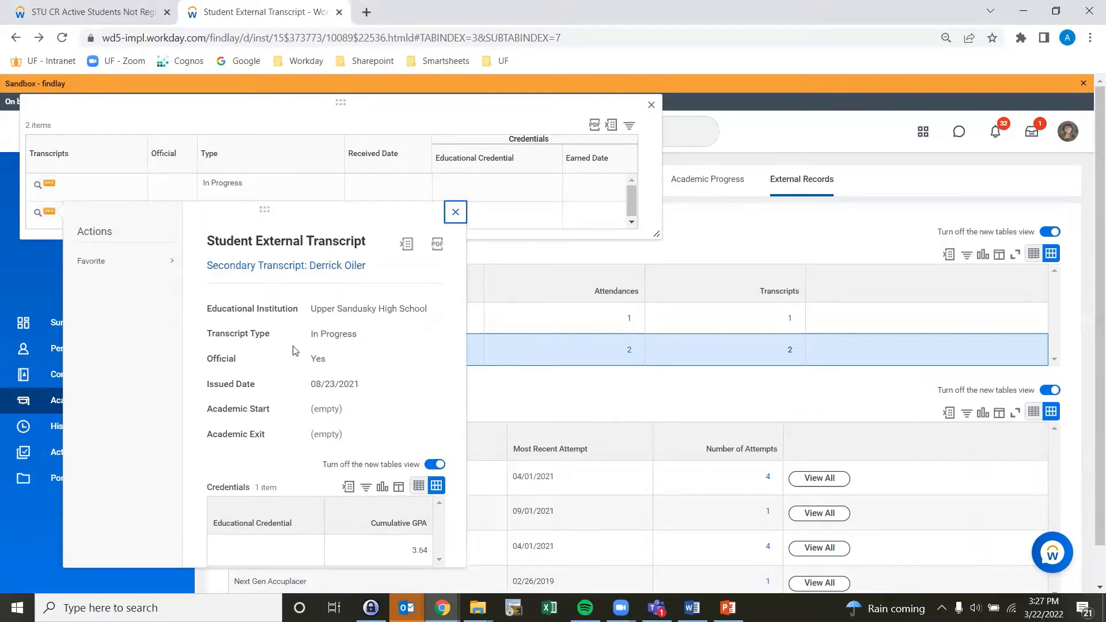
{"action": "left_click", "coordinate": [38, 214]}
{"action": "left_click", "coordinate": [38, 214]}
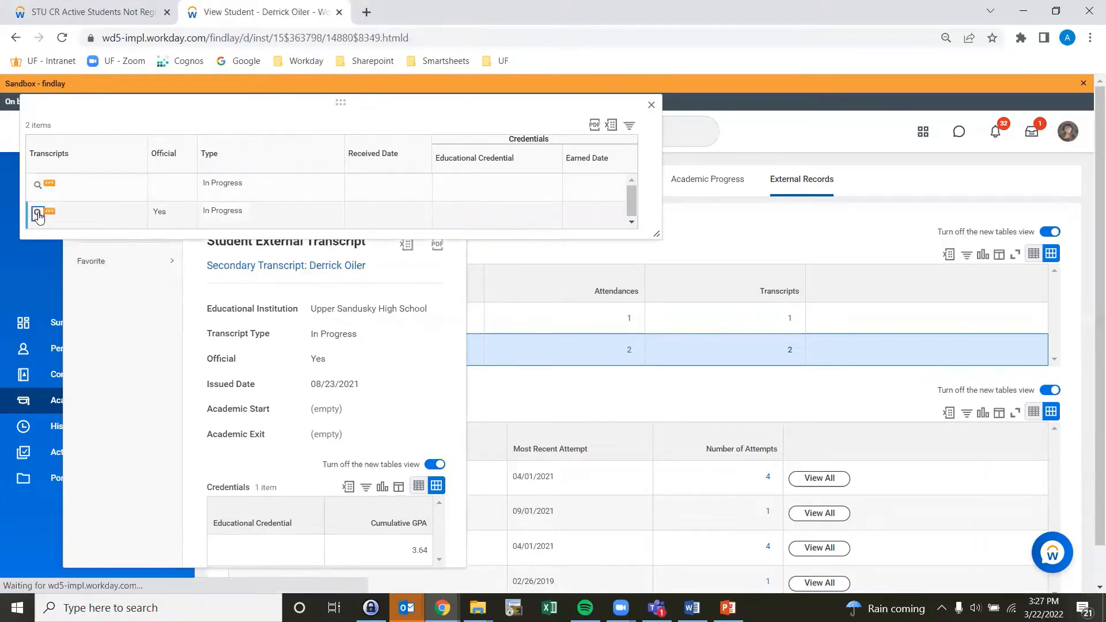
{"action": "scroll", "coordinate": [306, 310], "scroll_direction": "down", "scroll_amount": 5}
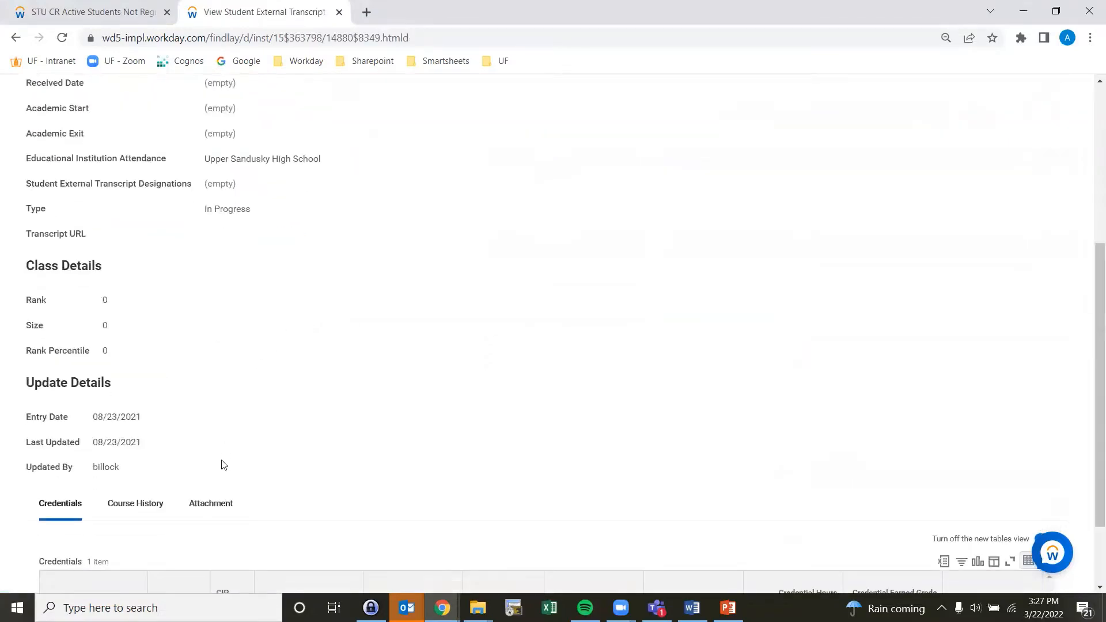
{"action": "left_click", "coordinate": [210, 505]}
{"action": "scroll", "coordinate": [167, 500], "scroll_direction": "down", "scroll_amount": 2}
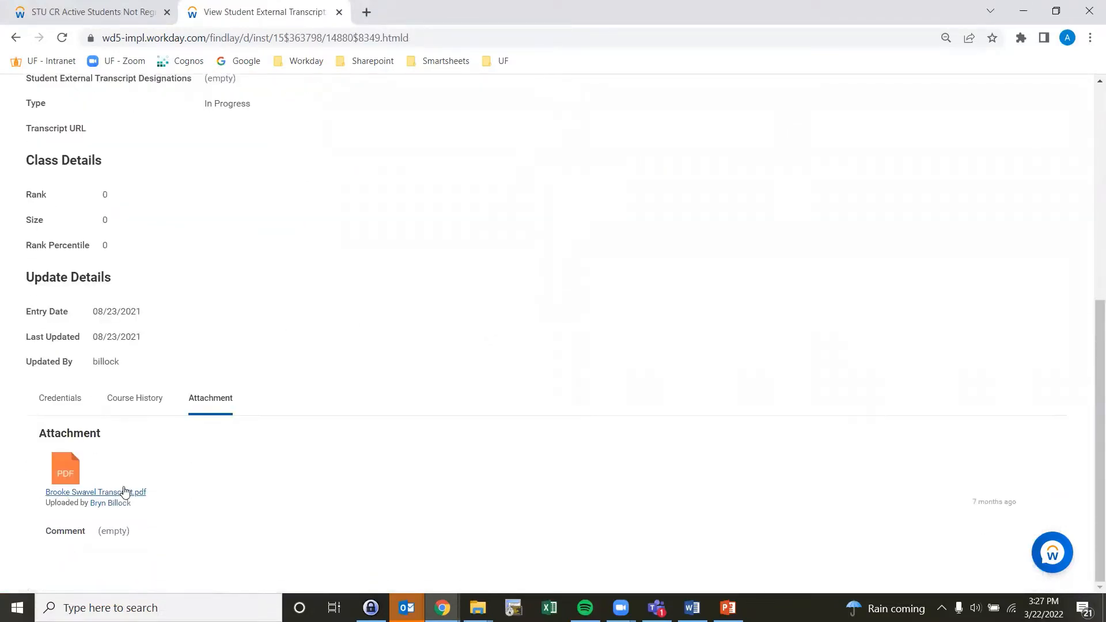
{"action": "left_click", "coordinate": [126, 492]}
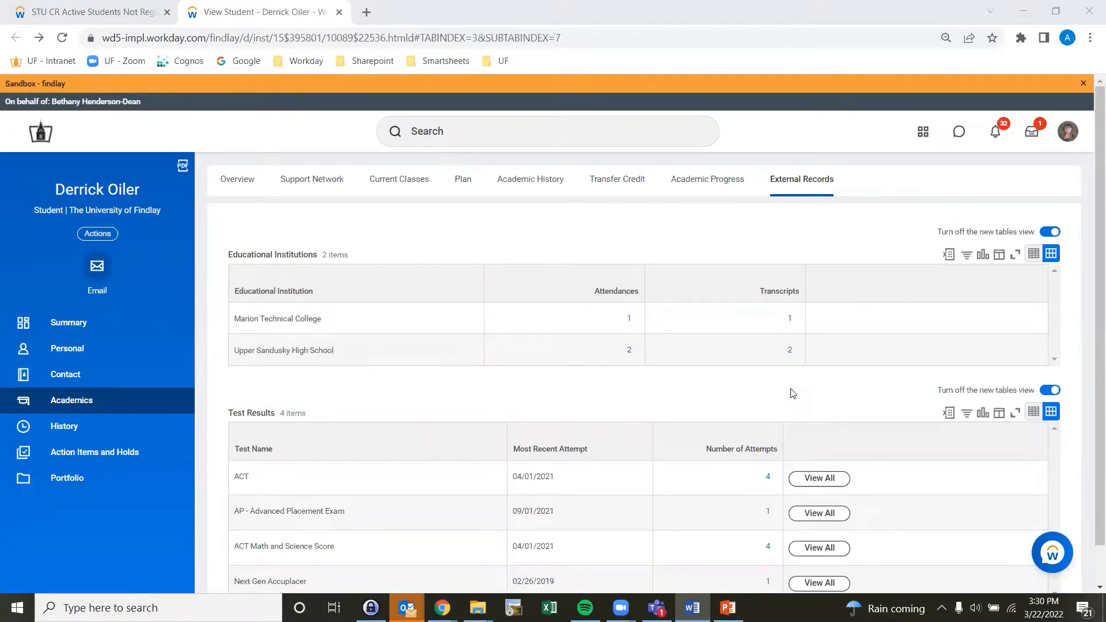
Step: Review all of the student's AP and ACT test results, returning to External Records after each
{"action": "left_click", "coordinate": [835, 513]}
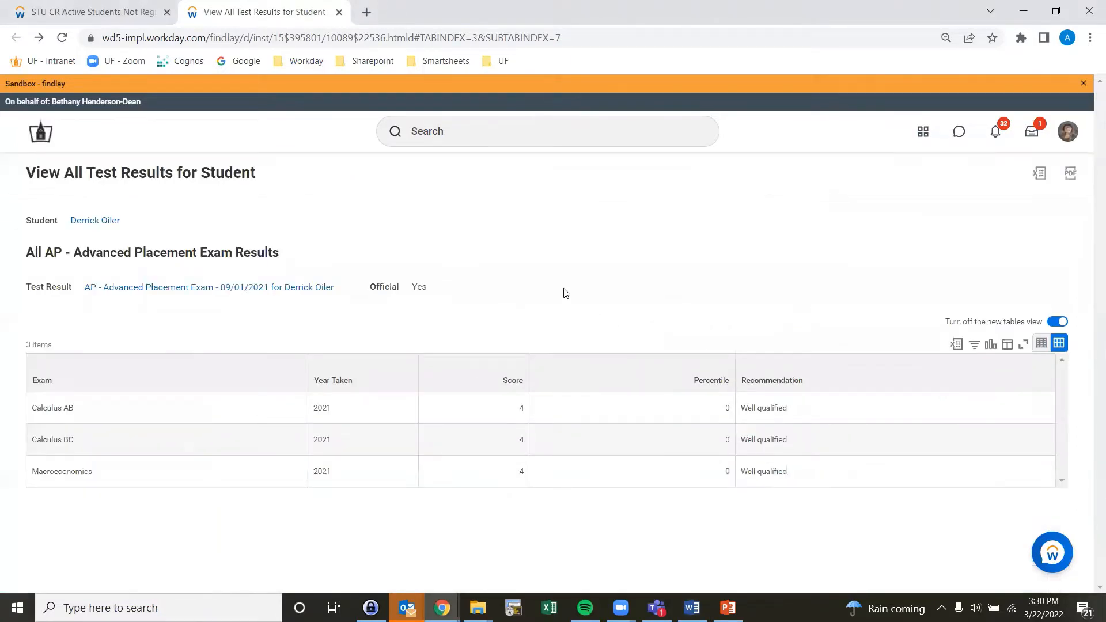
{"action": "key", "text": "alt+Left"}
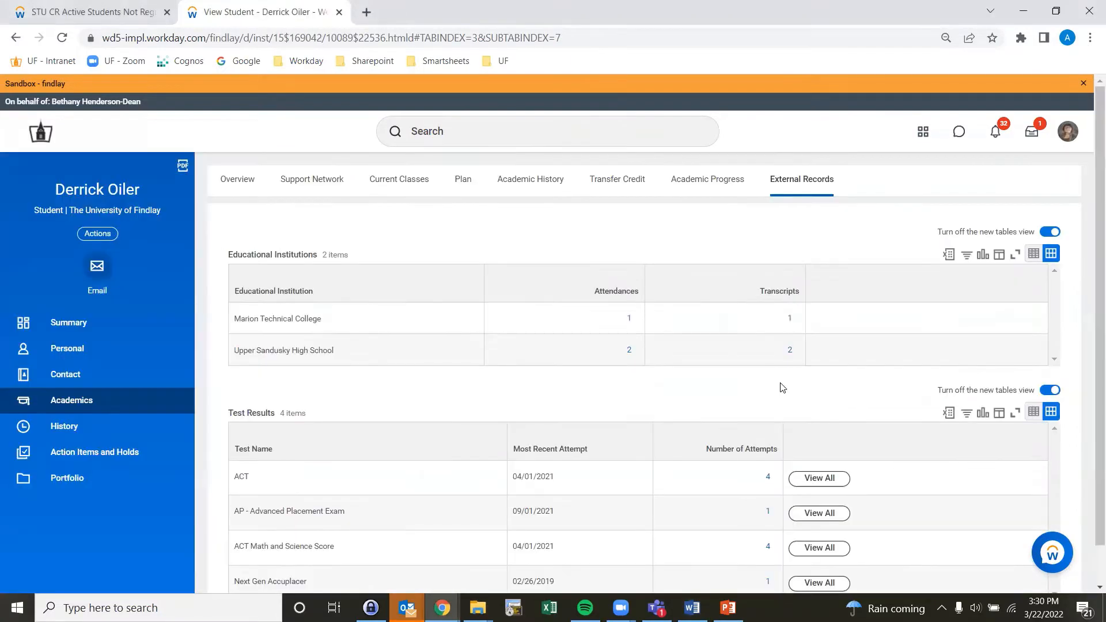
{"action": "left_click", "coordinate": [815, 486]}
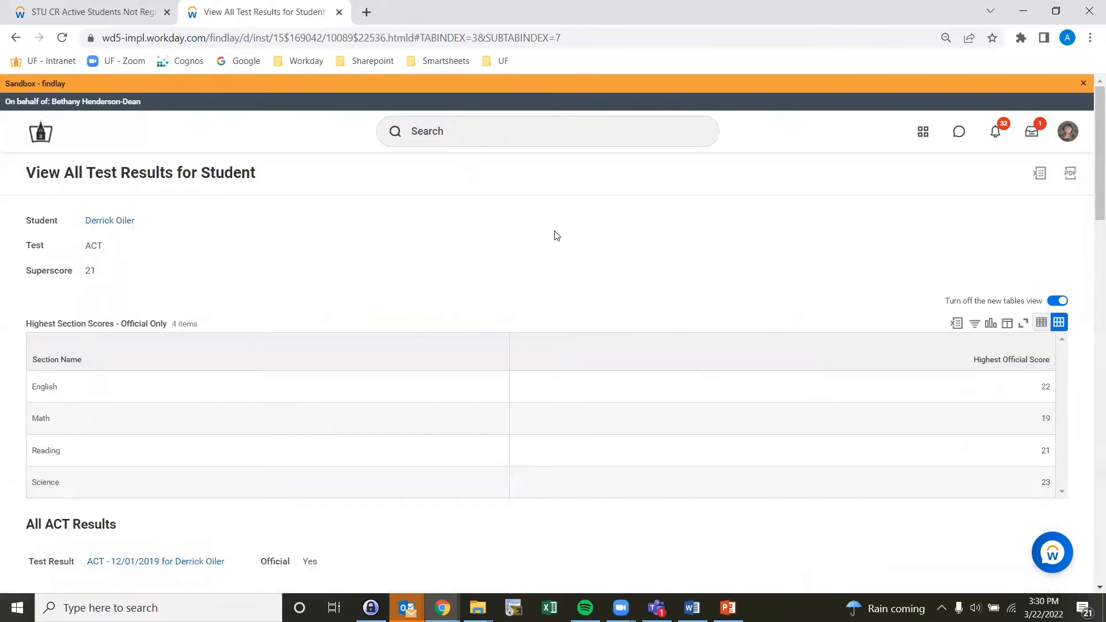
{"action": "scroll", "coordinate": [556, 235], "scroll_direction": "down", "scroll_amount": 6}
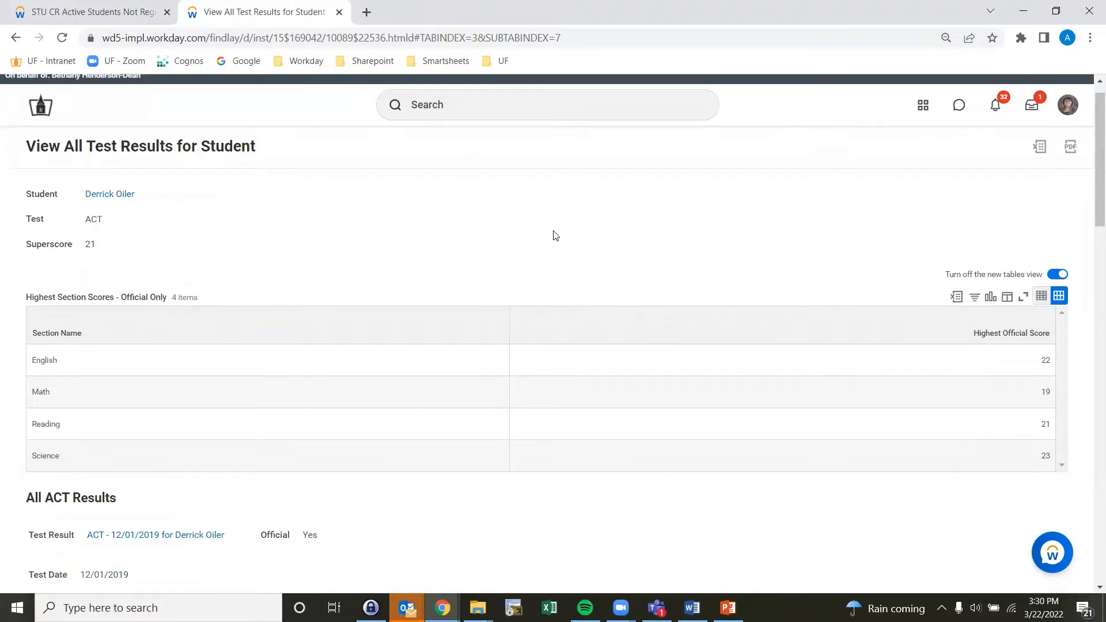
{"action": "scroll", "coordinate": [537, 221], "scroll_direction": "down", "scroll_amount": 7}
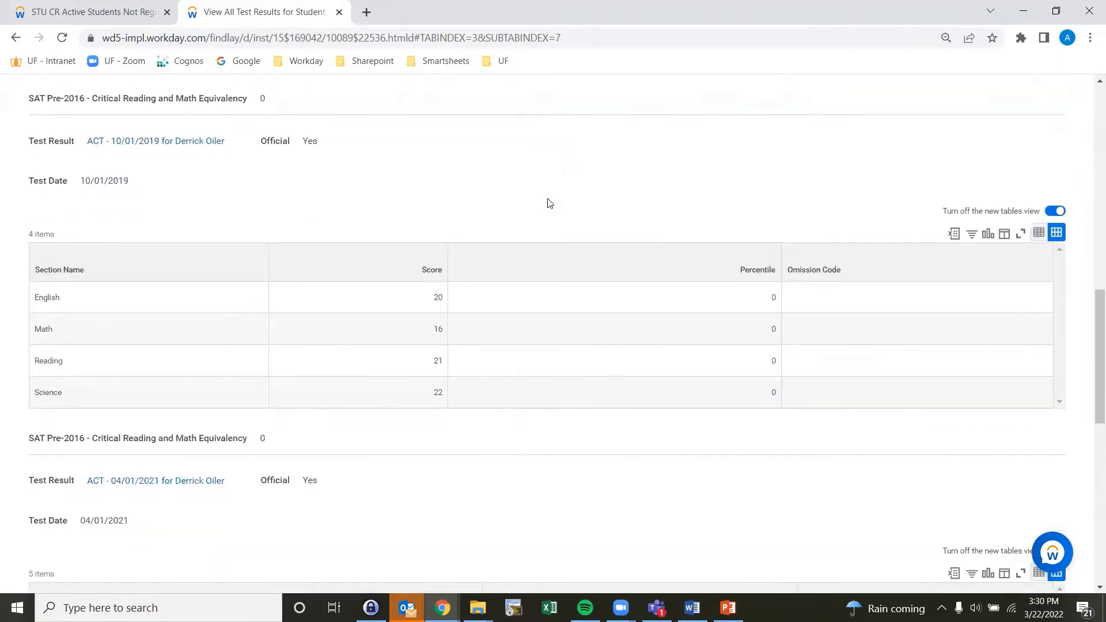
{"action": "key", "text": "alt+Left"}
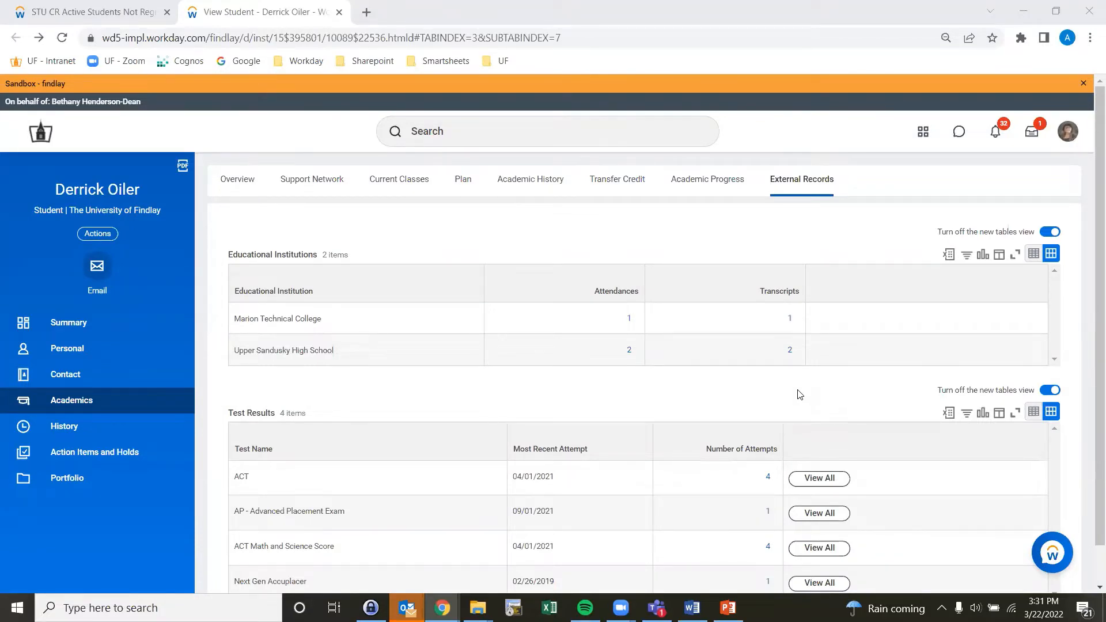
Step: Open the Transfer Credit tab and review the credit from Marion Technical College coursework
{"action": "left_click", "coordinate": [611, 184]}
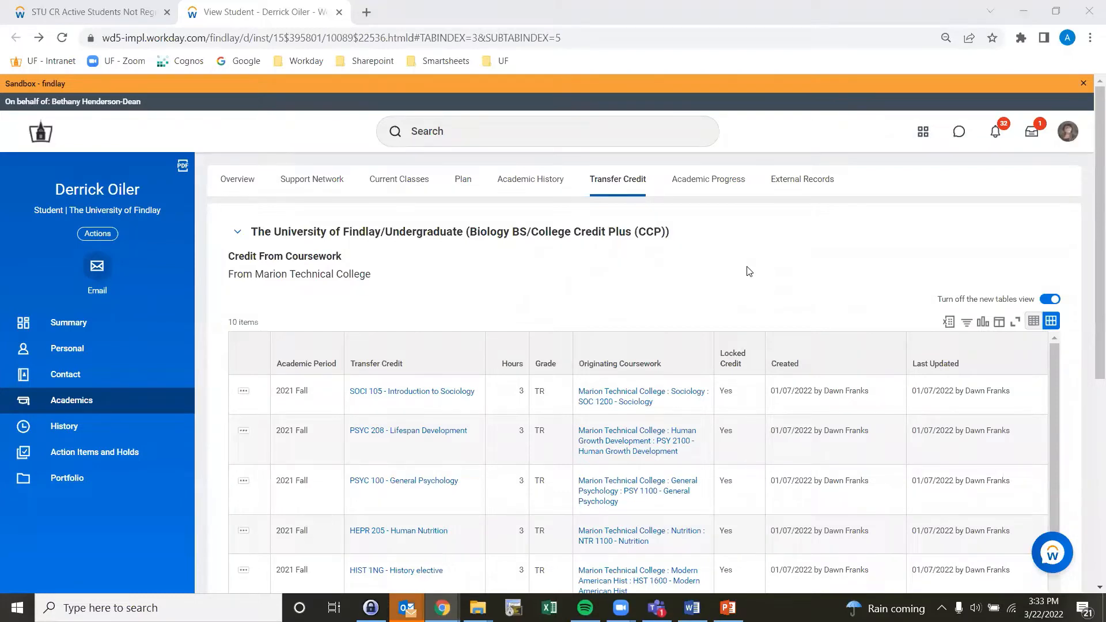
{"action": "scroll", "coordinate": [749, 271], "scroll_direction": "down", "scroll_amount": 1}
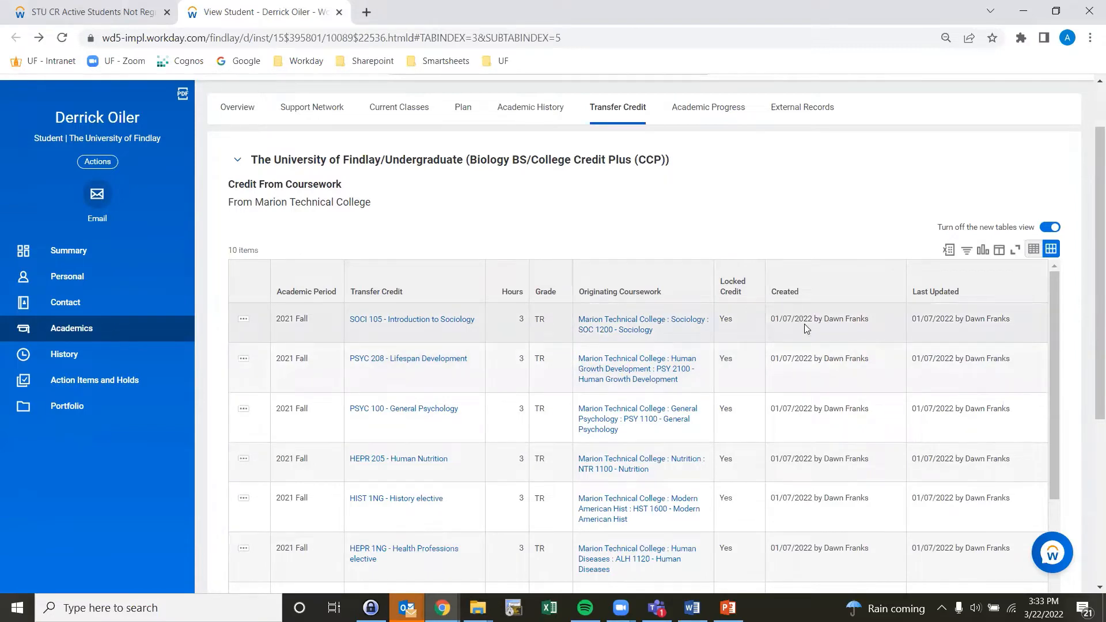
Step: Open the Academic History tab and review the student's coursework, transfer credit from coursework and transfer credit from exams
{"action": "scroll", "coordinate": [864, 150], "scroll_direction": "down", "scroll_amount": 5}
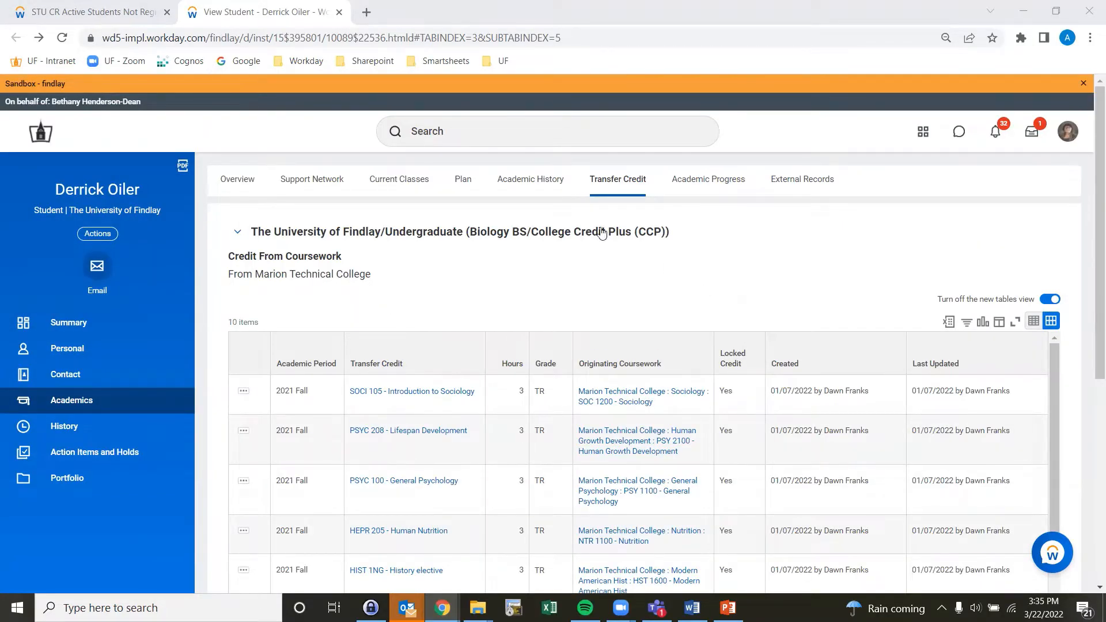
{"action": "left_click", "coordinate": [543, 184]}
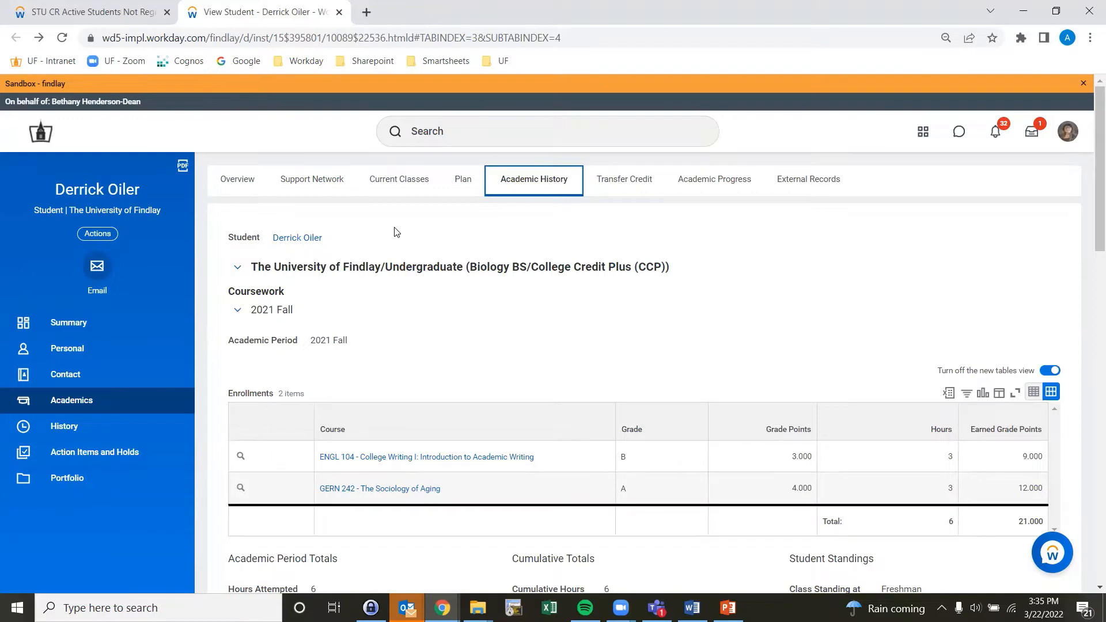
{"action": "scroll", "coordinate": [199, 449], "scroll_direction": "down", "scroll_amount": 1}
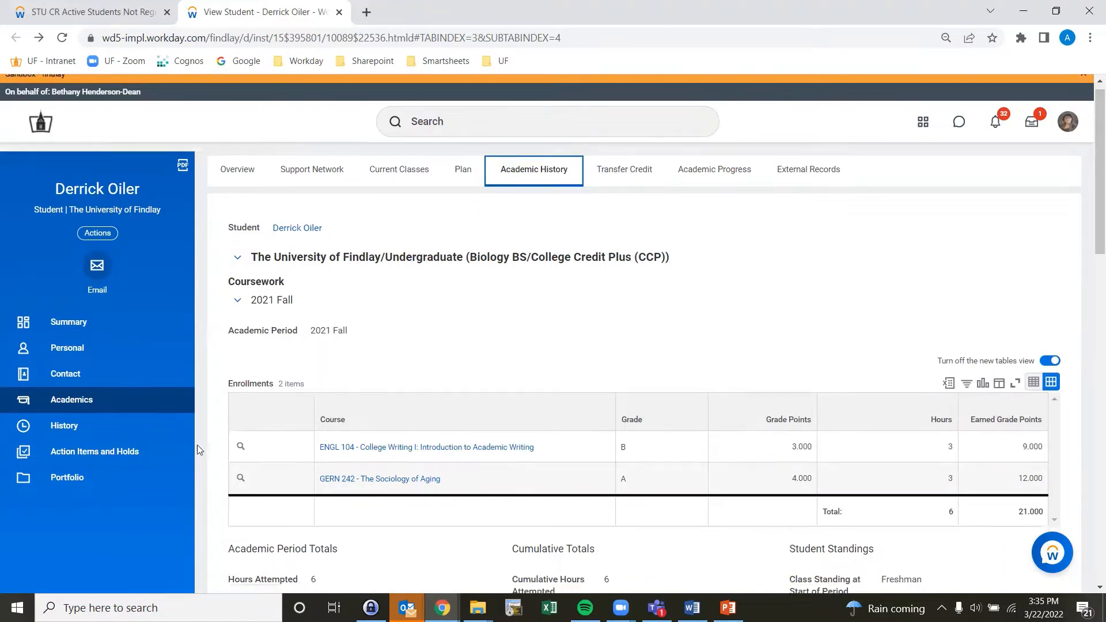
{"action": "scroll", "coordinate": [198, 449], "scroll_direction": "down", "scroll_amount": 10}
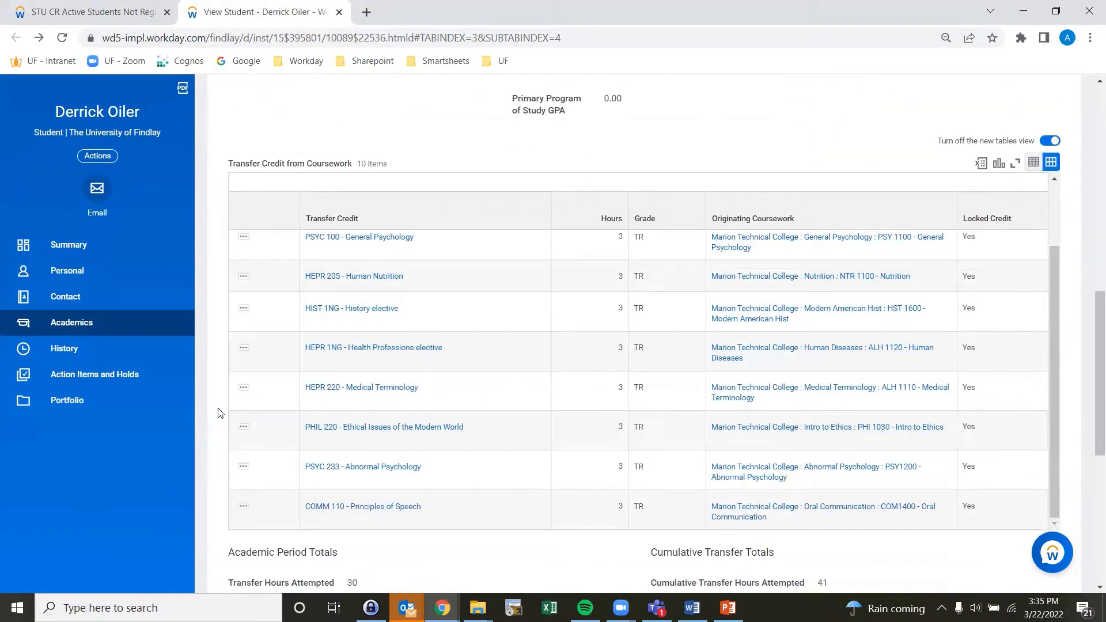
{"action": "scroll", "coordinate": [254, 398], "scroll_direction": "down", "scroll_amount": 7}
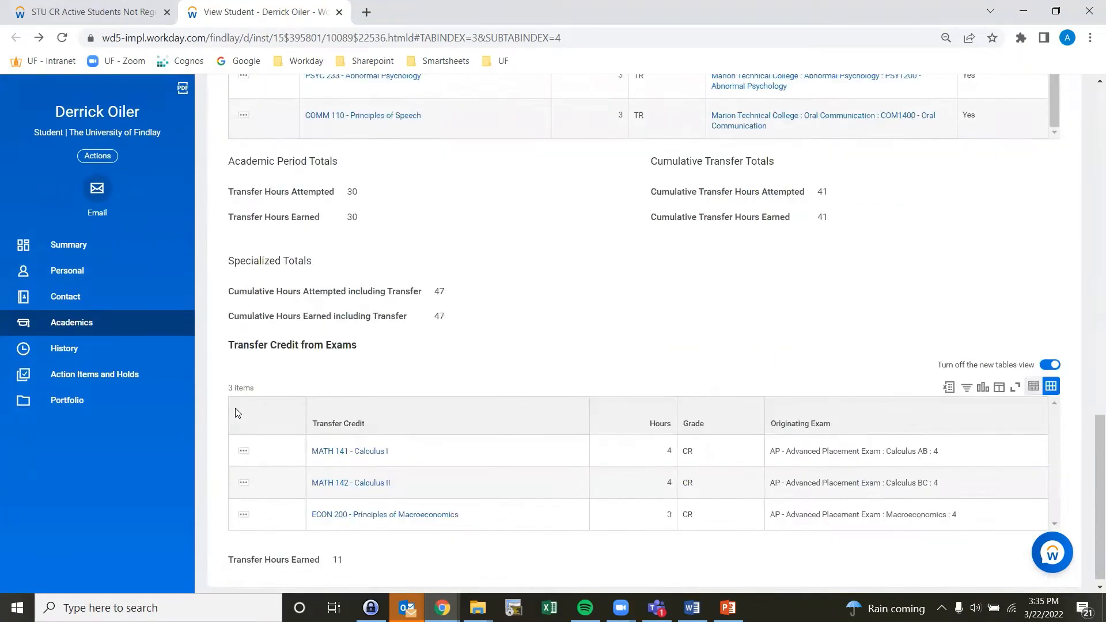
{"action": "scroll", "coordinate": [235, 413], "scroll_direction": "down", "scroll_amount": 1}
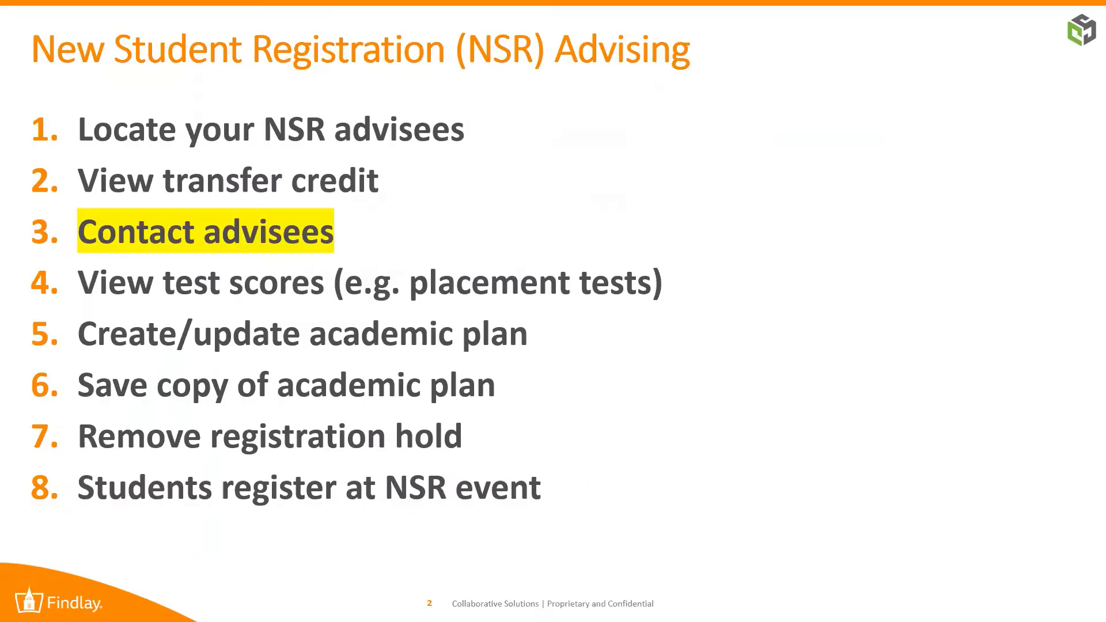
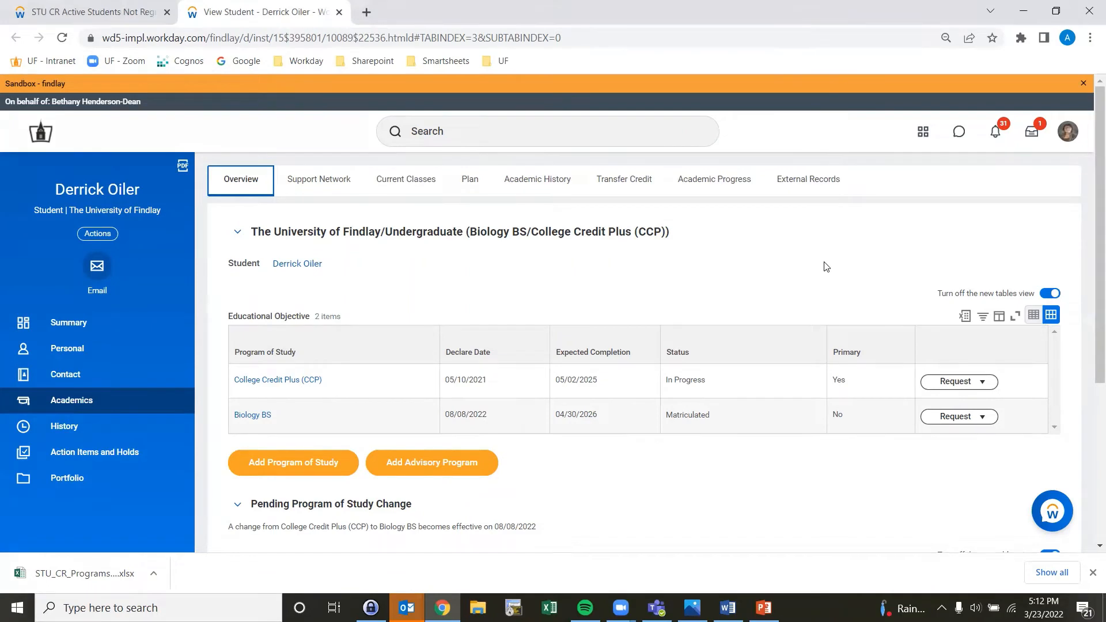
Step: Open the student's External Records tab and review the educational institutions and test results listed
{"action": "left_click", "coordinate": [793, 184]}
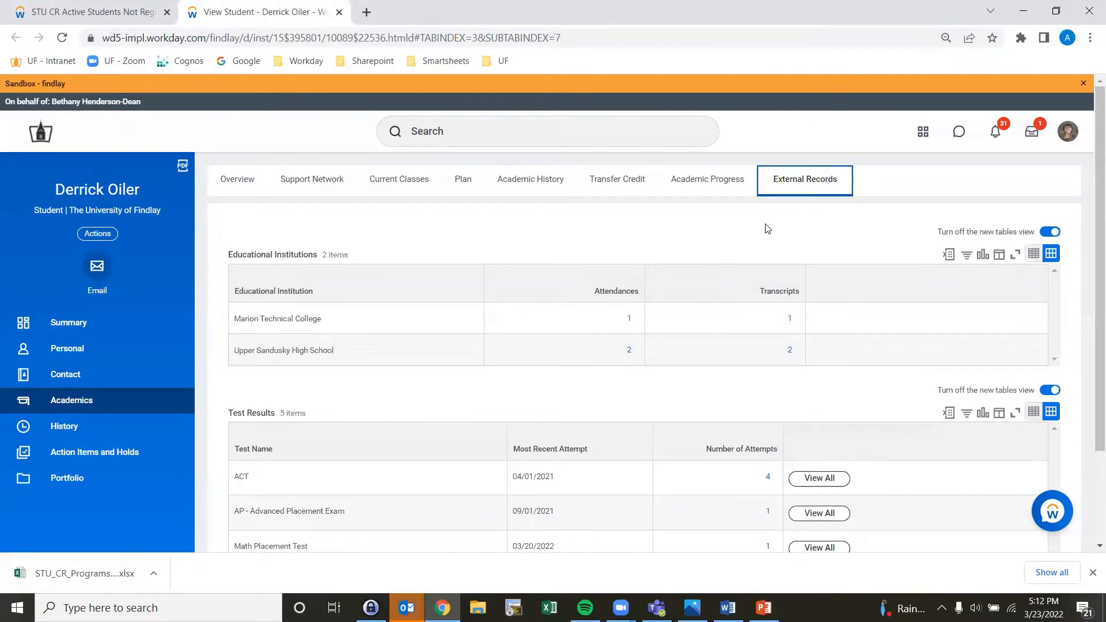
{"action": "scroll", "coordinate": [766, 228], "scroll_direction": "down", "scroll_amount": 2}
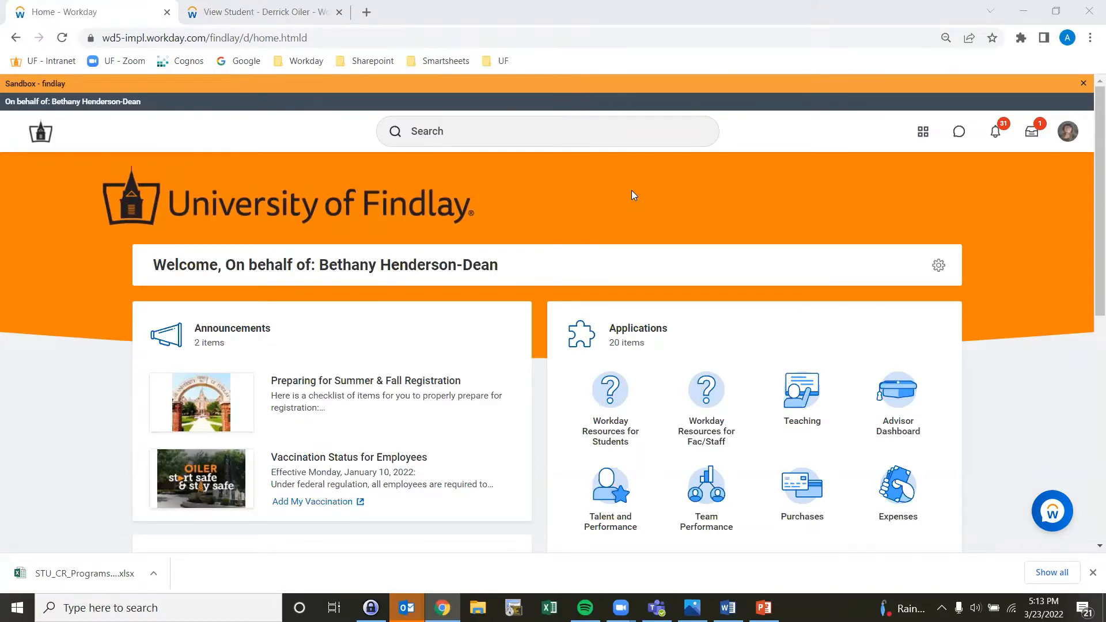
Step: Open STU CR Combined Test Scores from the Advisor Dashboard's New Student Registration tab and pick the 2022 April NSR cohort
{"action": "left_click", "coordinate": [898, 392]}
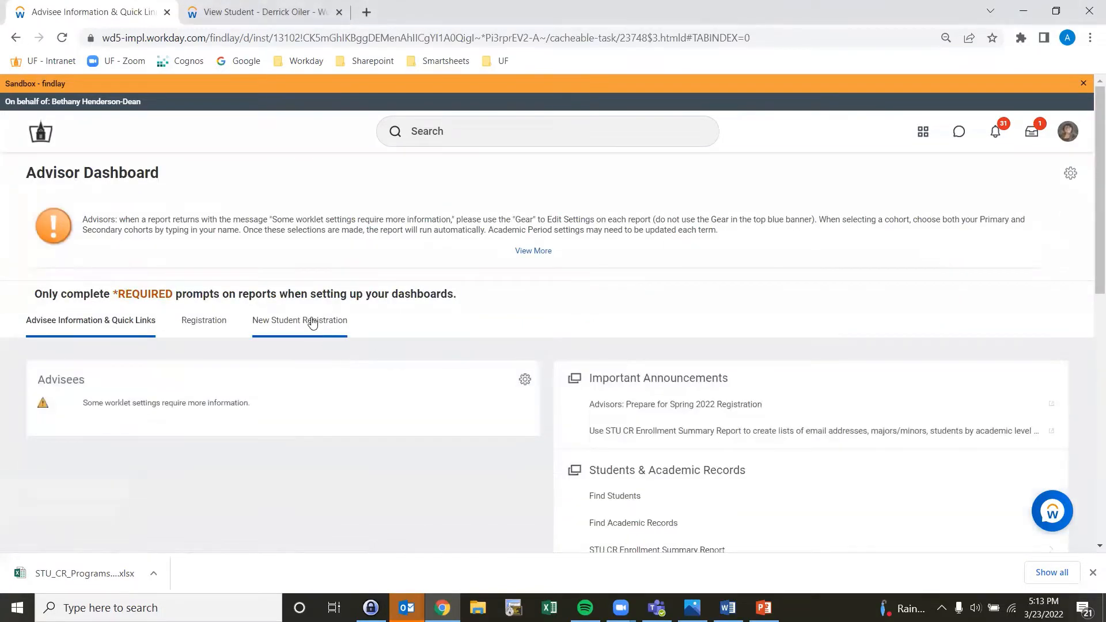
{"action": "left_click", "coordinate": [309, 321]}
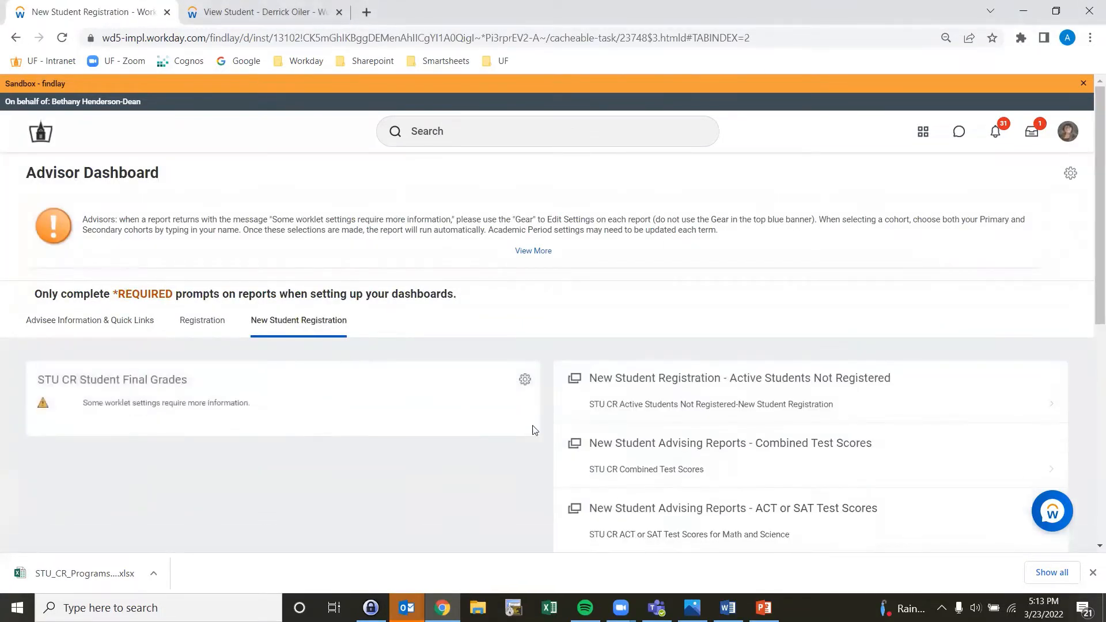
{"action": "left_click", "coordinate": [643, 475]}
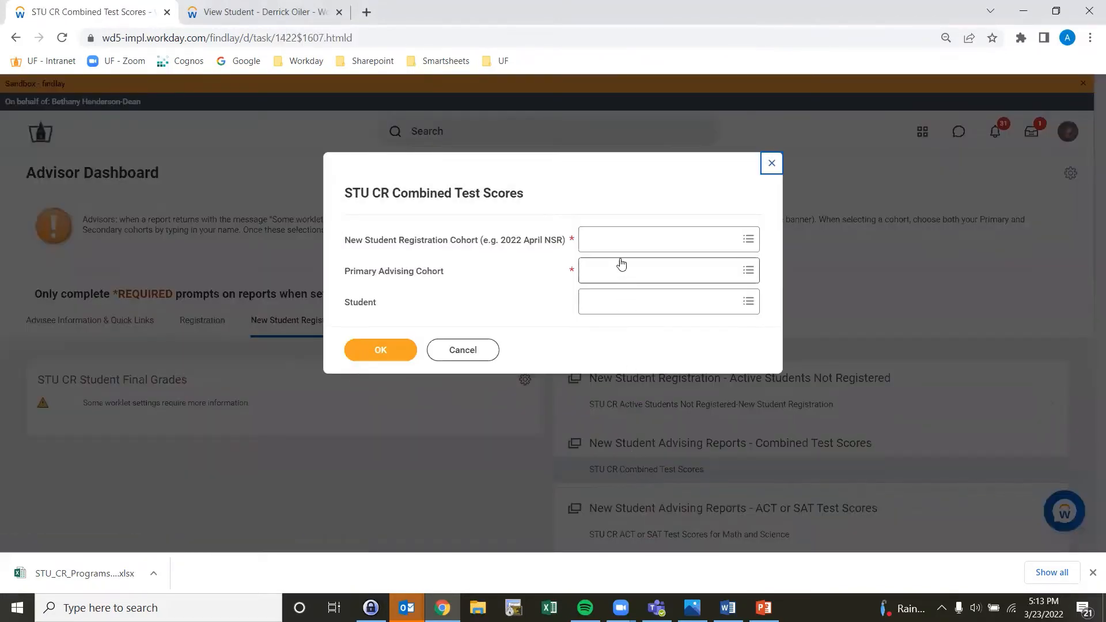
{"action": "left_click", "coordinate": [617, 240]}
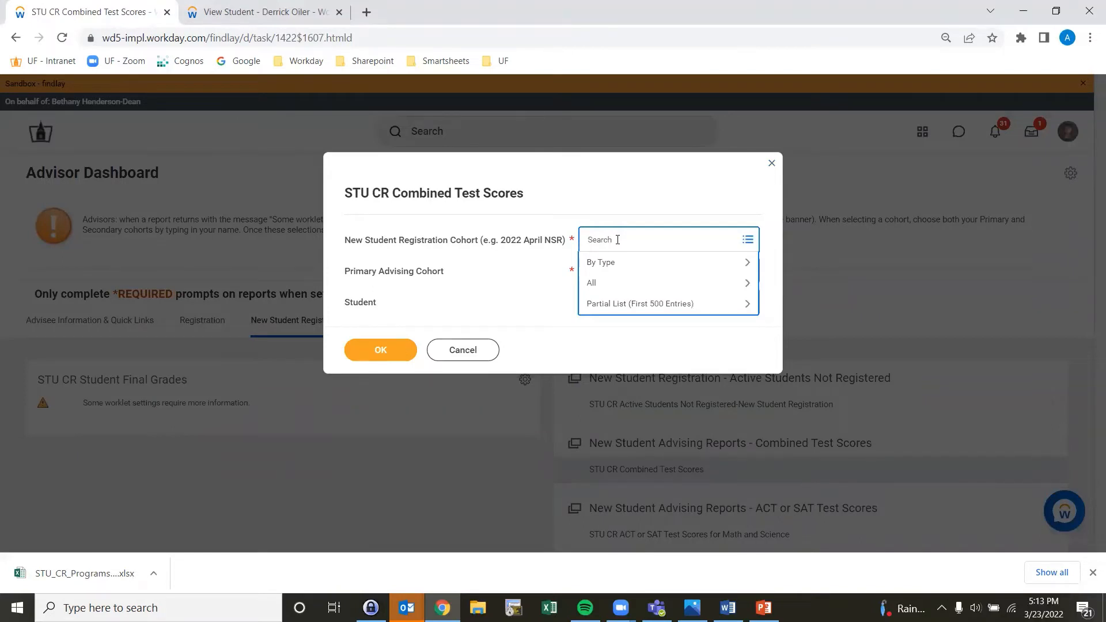
{"action": "type", "text": "2022 ns"}
{"action": "key", "text": "Return"}
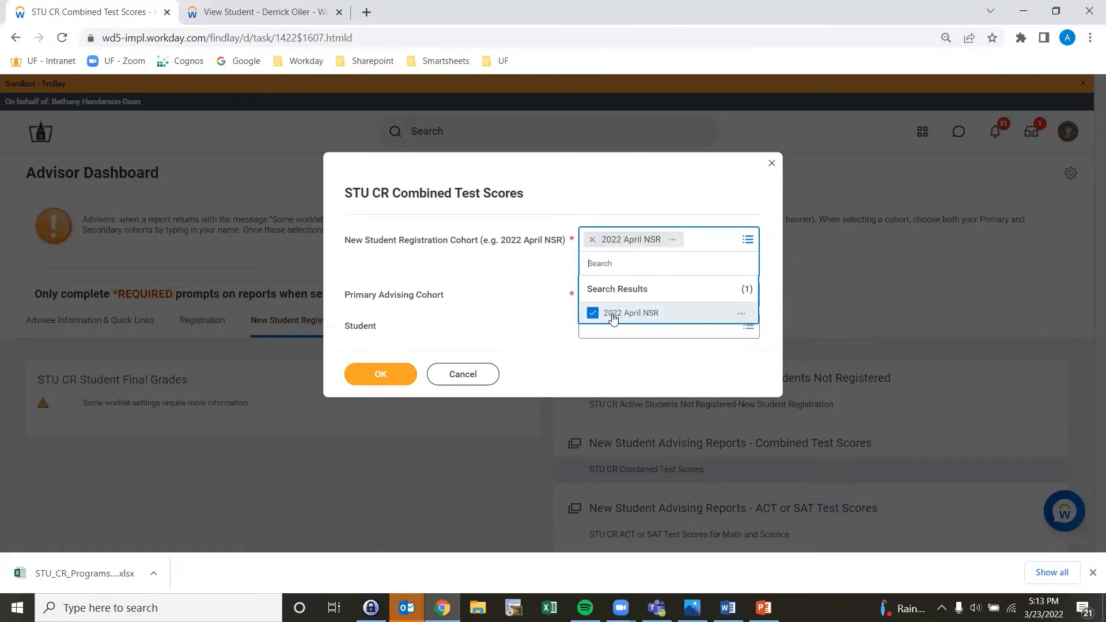
{"action": "left_click", "coordinate": [554, 310]}
Step: Select the advisor's own Primary Advisor cohort as the primary advising cohort and run the report
{"action": "left_click", "coordinate": [604, 271]}
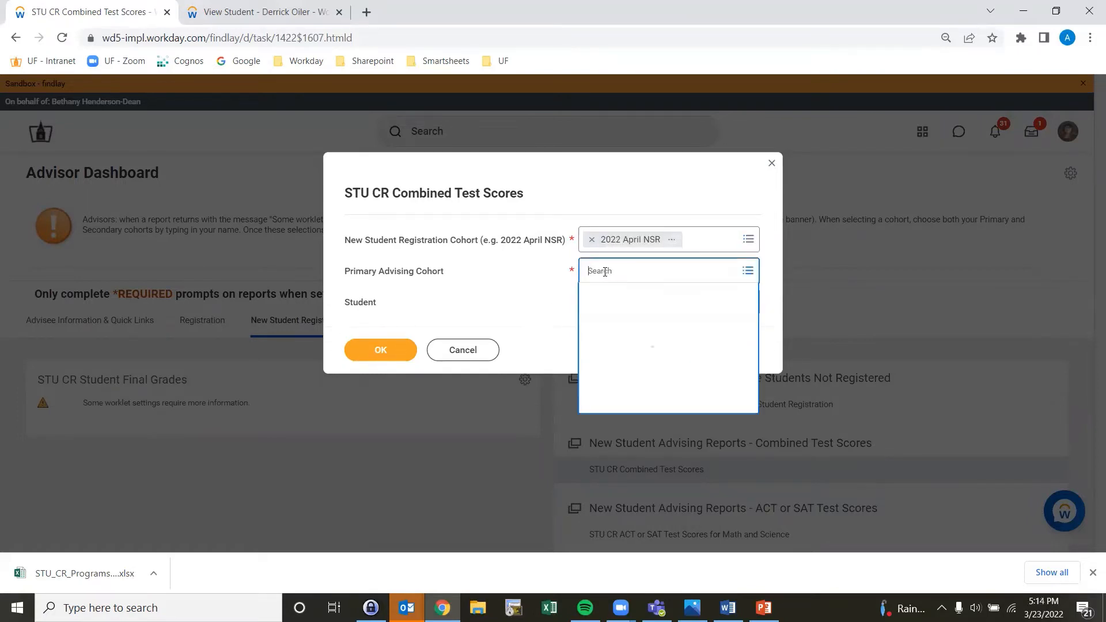
{"action": "type", "text": "henderson"}
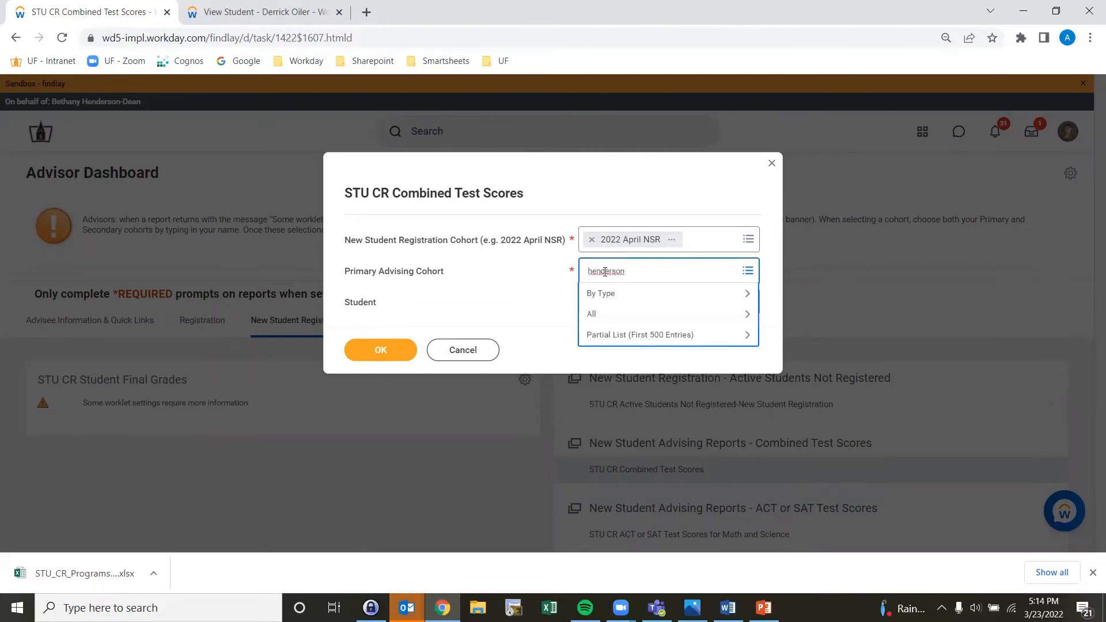
{"action": "key", "text": "Return"}
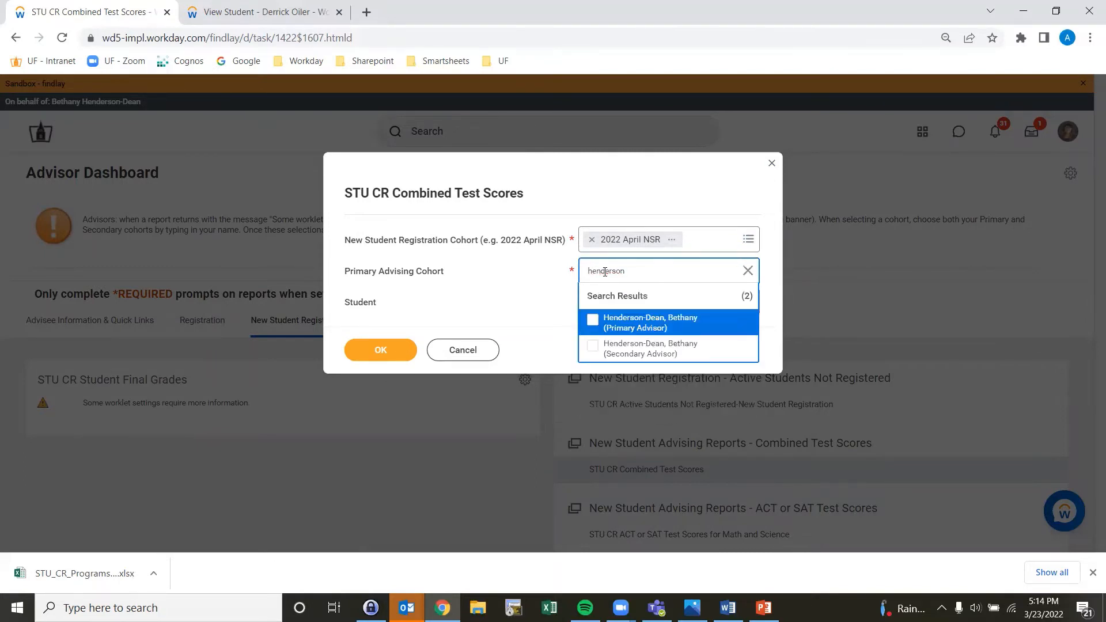
{"action": "left_click", "coordinate": [593, 321]}
{"action": "left_click", "coordinate": [523, 300]}
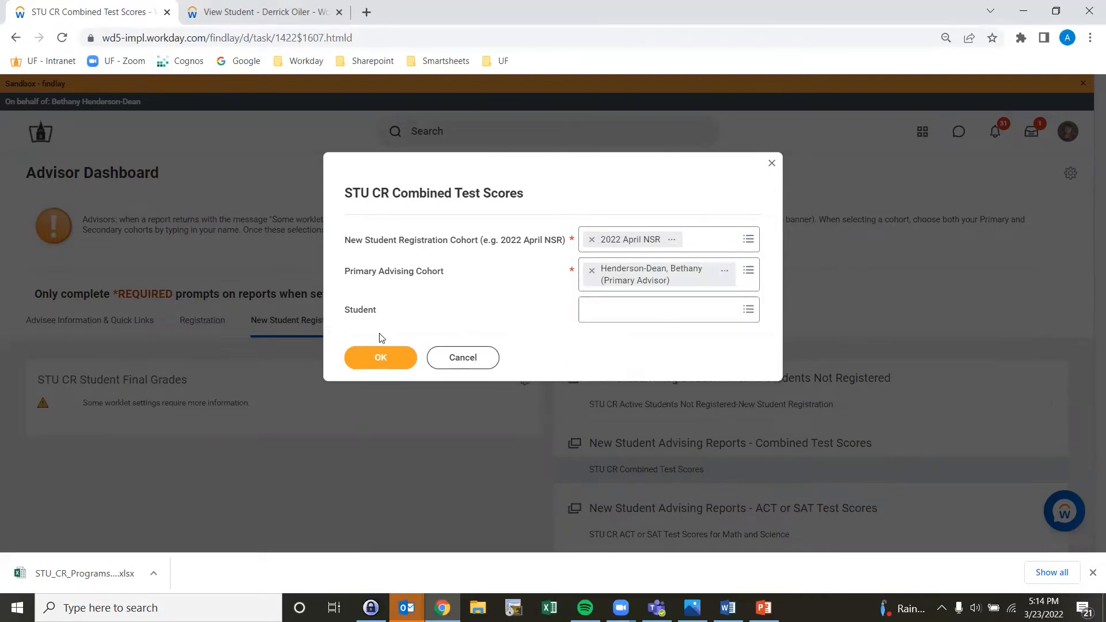
{"action": "left_click", "coordinate": [373, 362]}
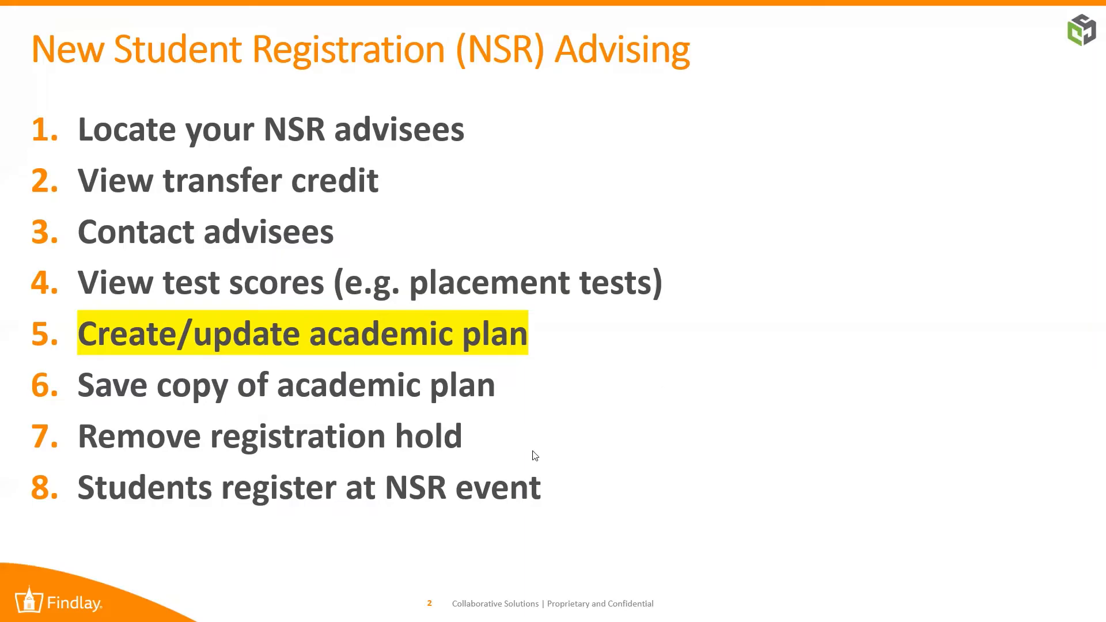
Step: From the not-registered report, open the student's Academics plan and create an academic plan for the Biology BS program of study
{"action": "key", "text": "alt+Tab"}
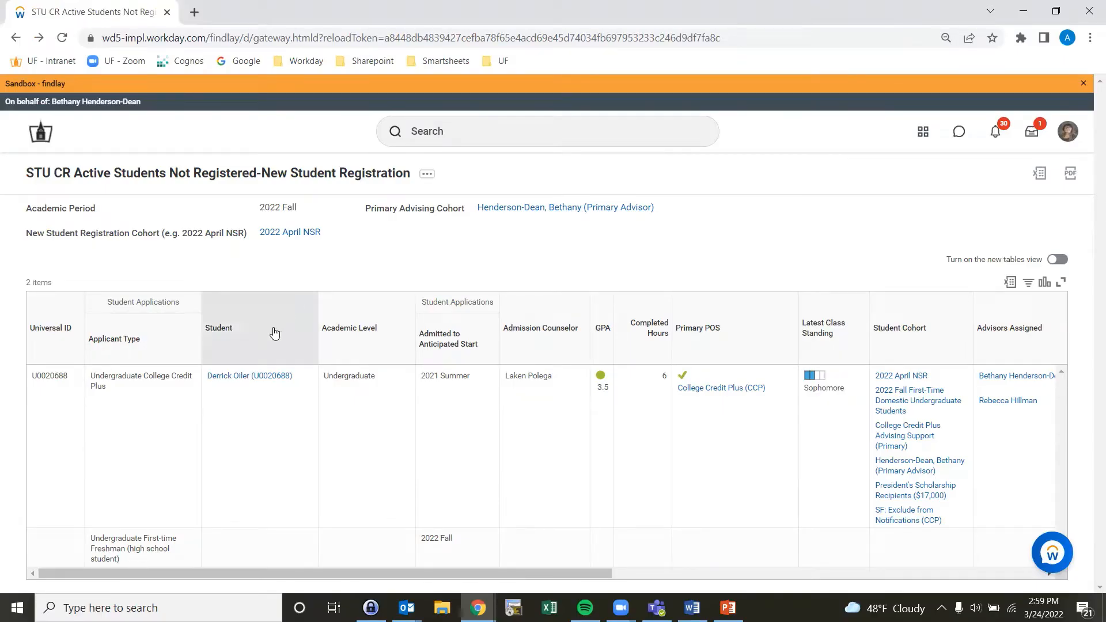
{"action": "left_click", "coordinate": [250, 376]}
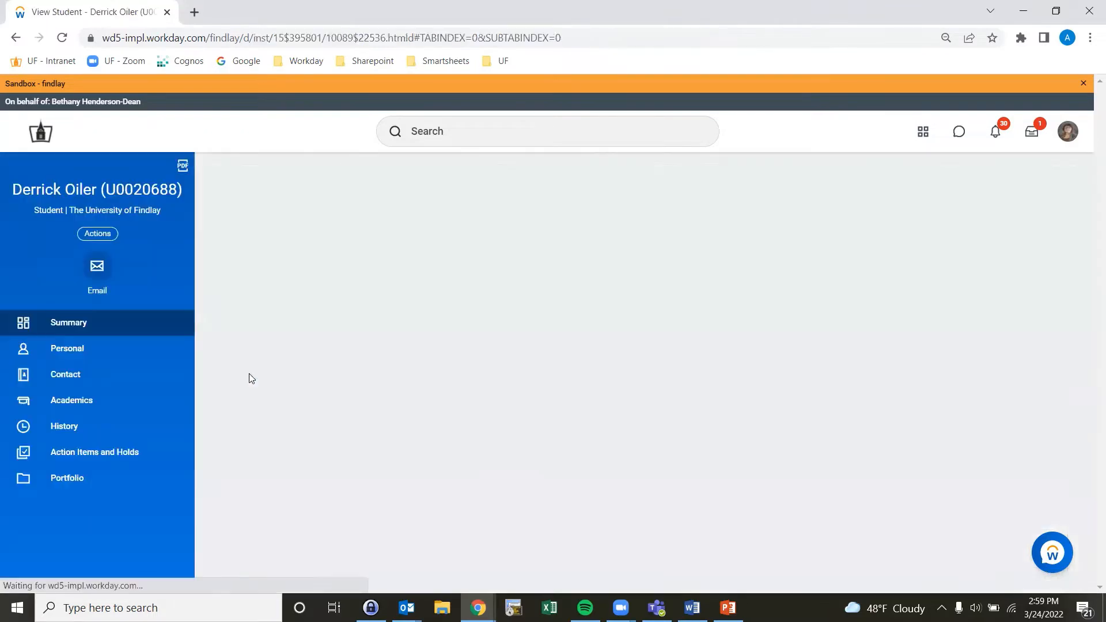
{"action": "left_click", "coordinate": [97, 405]}
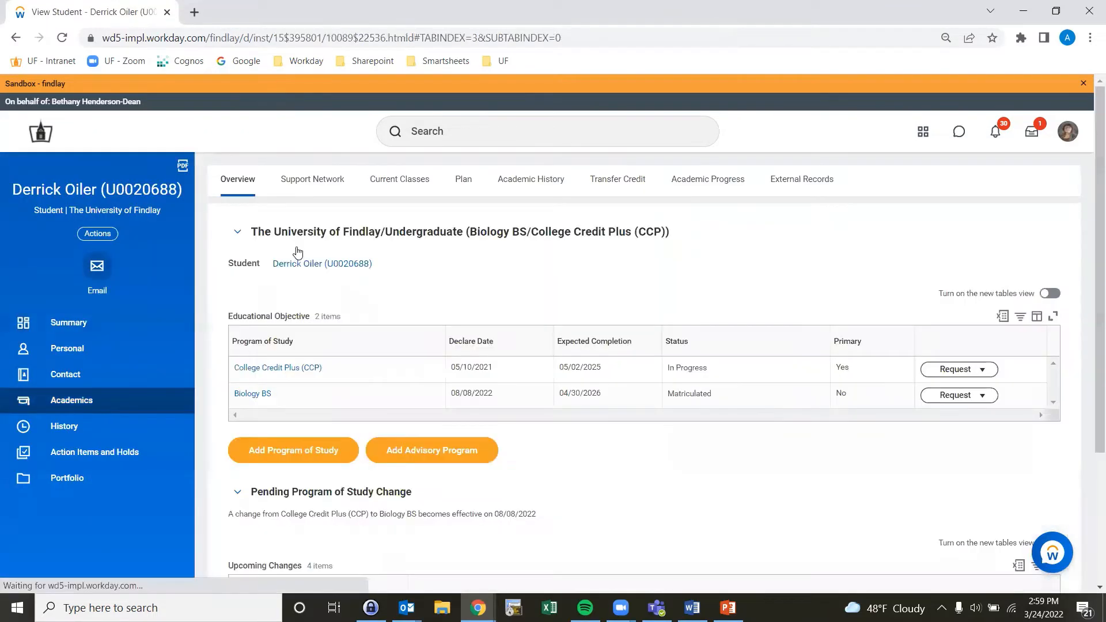
{"action": "left_click", "coordinate": [459, 183]}
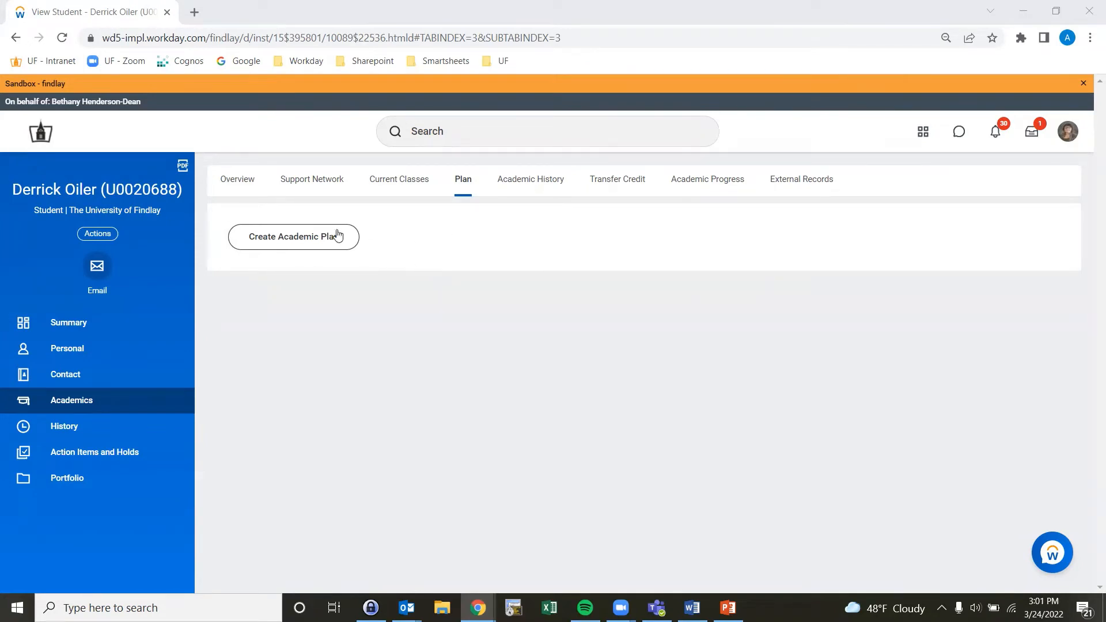
{"action": "left_click", "coordinate": [299, 241]}
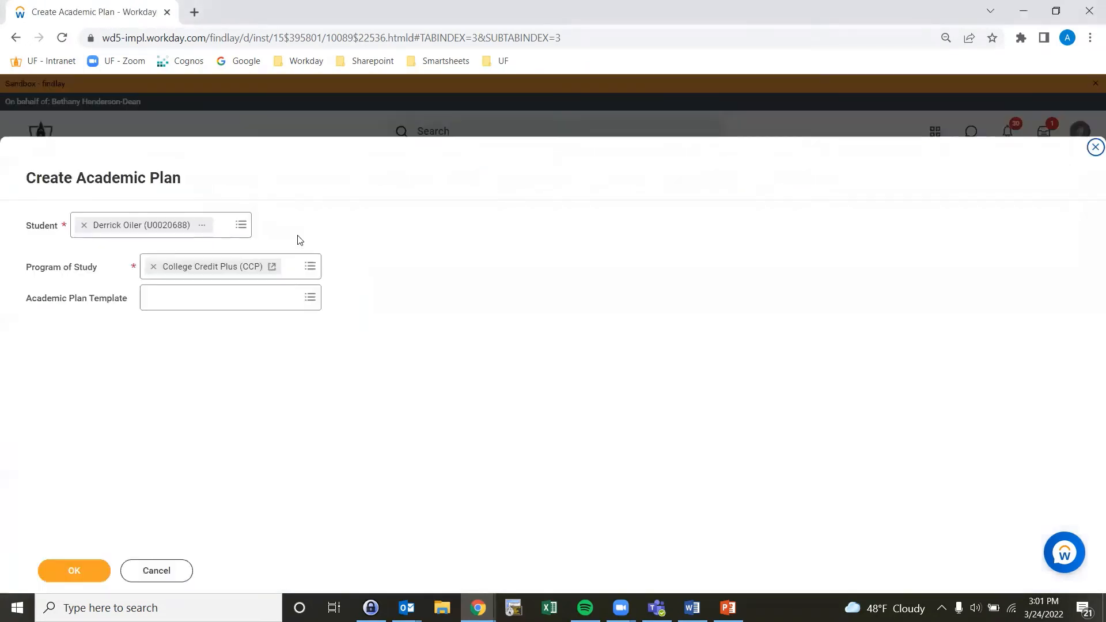
{"action": "left_click", "coordinate": [308, 268]}
{"action": "left_click", "coordinate": [258, 315]}
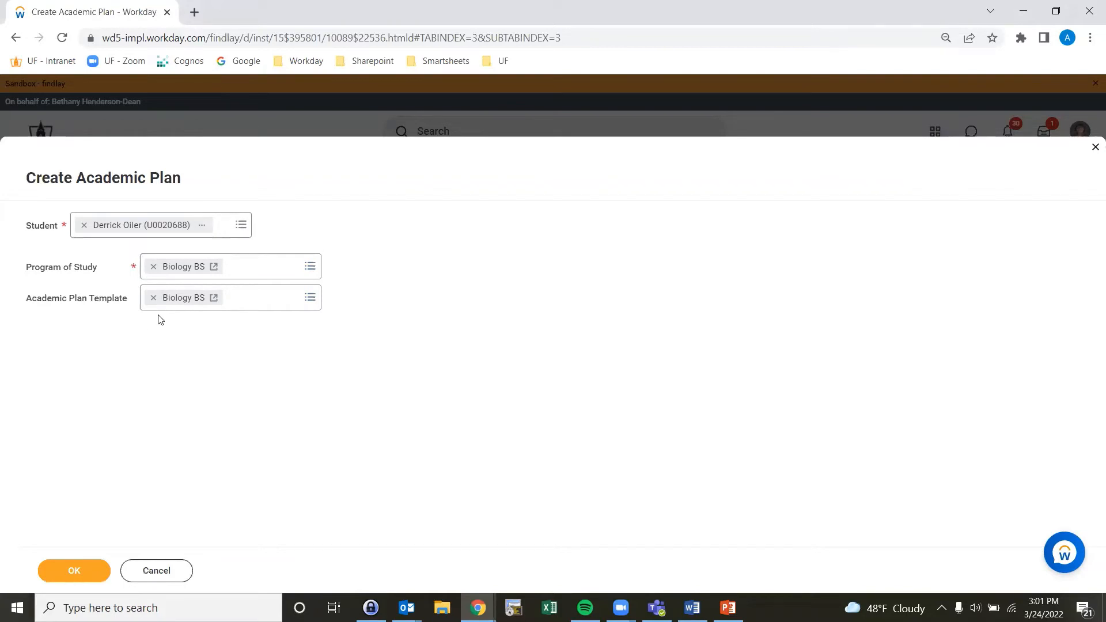
{"action": "left_click", "coordinate": [75, 572]}
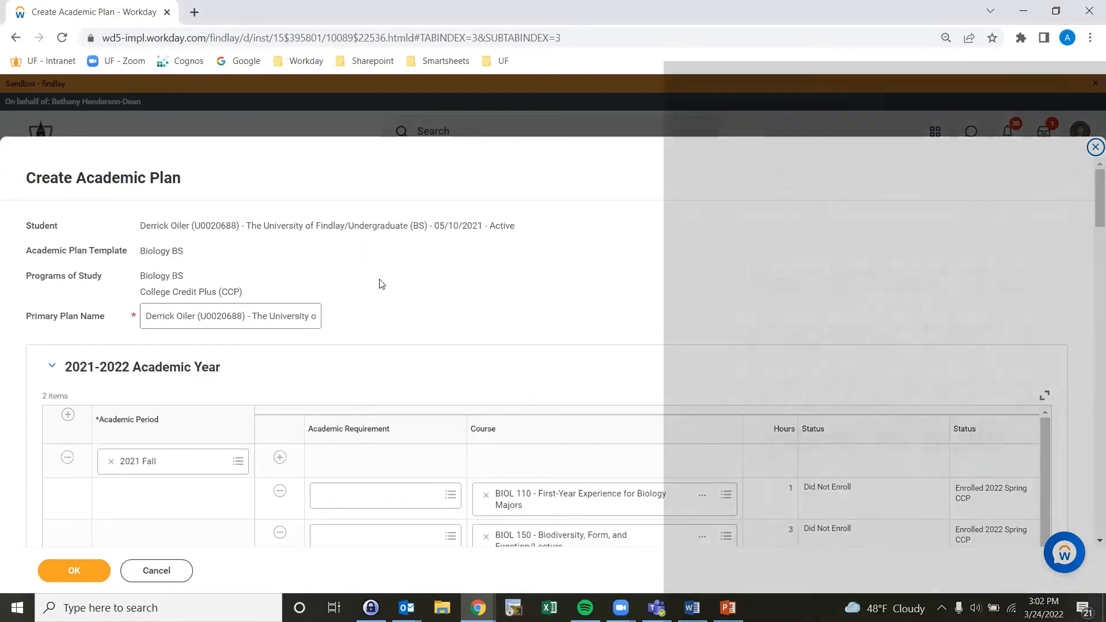
Step: Review the courses planned for each academic year and submit the new academic plan
{"action": "scroll", "coordinate": [22, 408], "scroll_direction": "down", "scroll_amount": 3}
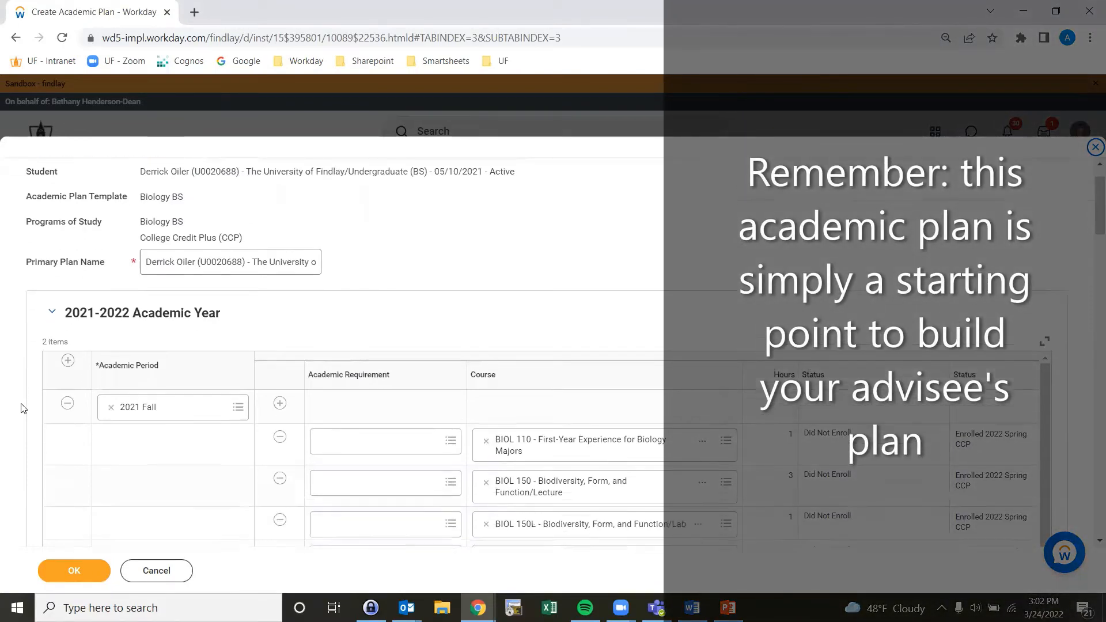
{"action": "scroll", "coordinate": [22, 408], "scroll_direction": "down", "scroll_amount": 12}
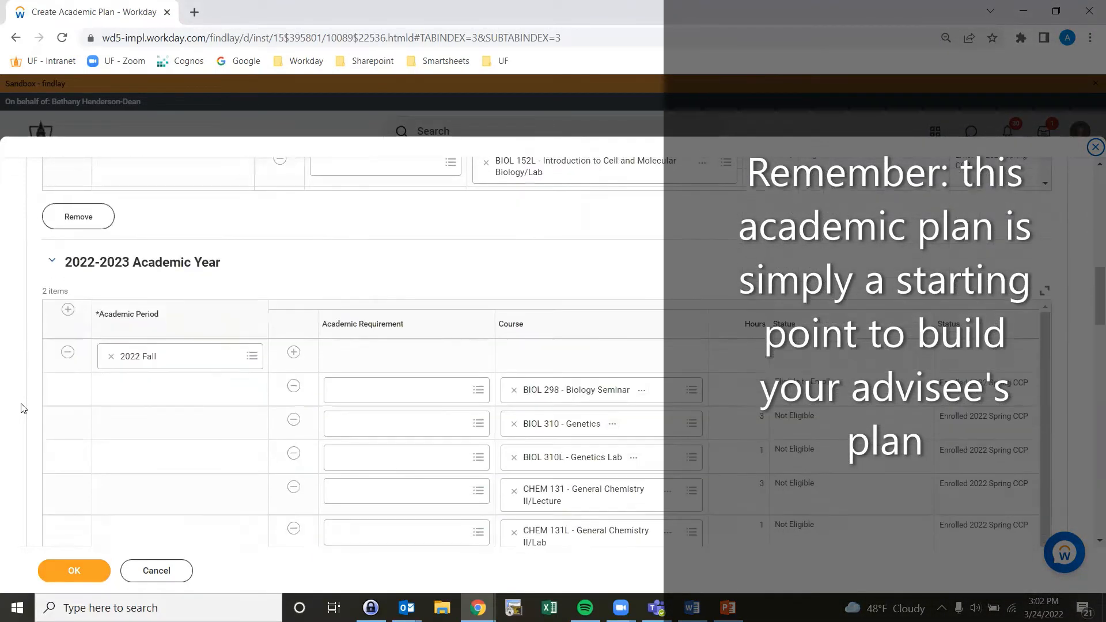
{"action": "scroll", "coordinate": [22, 408], "scroll_direction": "down", "scroll_amount": 14}
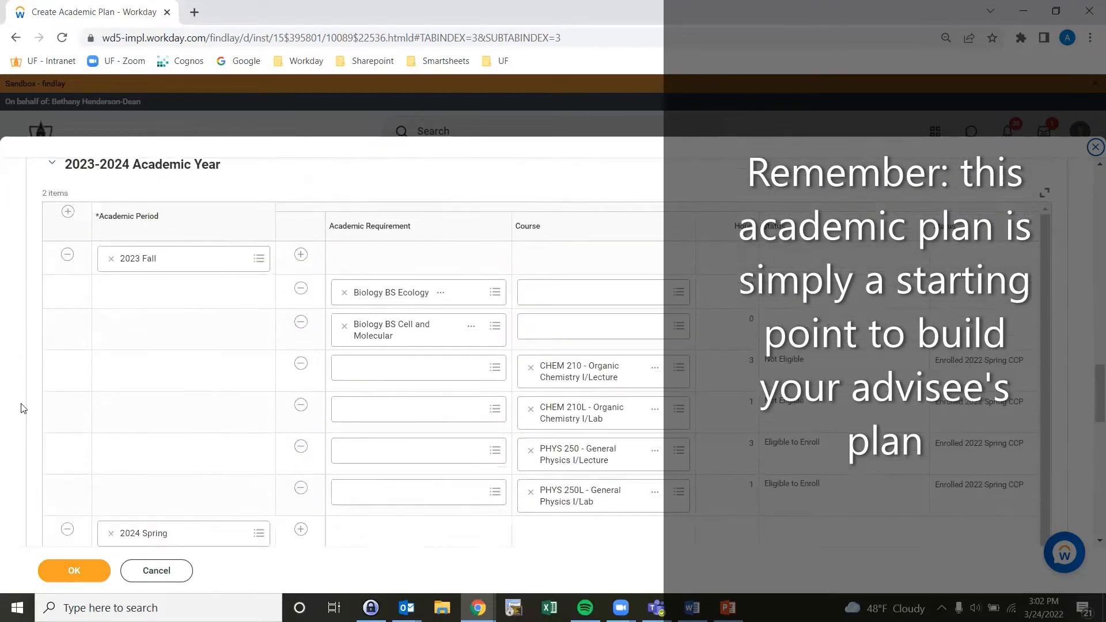
{"action": "scroll", "coordinate": [21, 408], "scroll_direction": "down", "scroll_amount": 10}
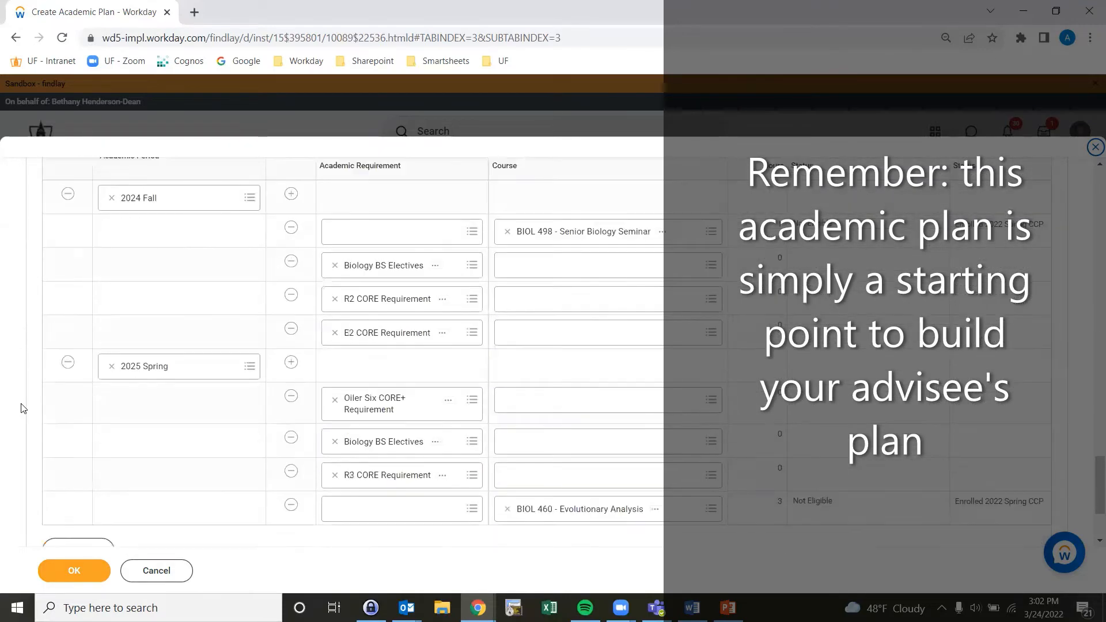
{"action": "scroll", "coordinate": [22, 408], "scroll_direction": "down", "scroll_amount": 3}
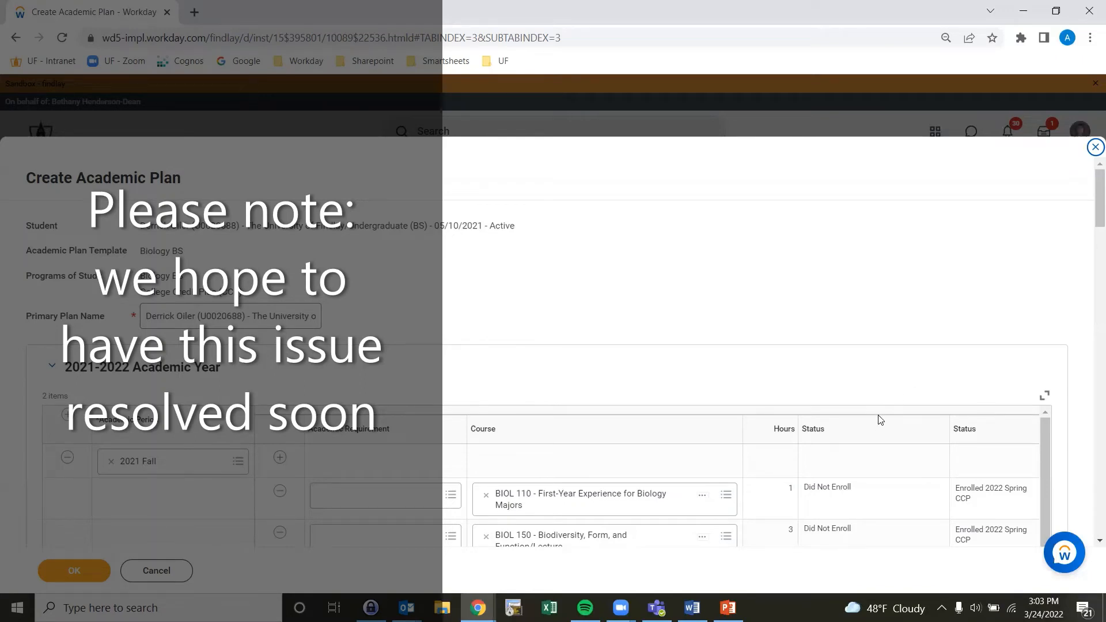
{"action": "left_click", "coordinate": [76, 571]}
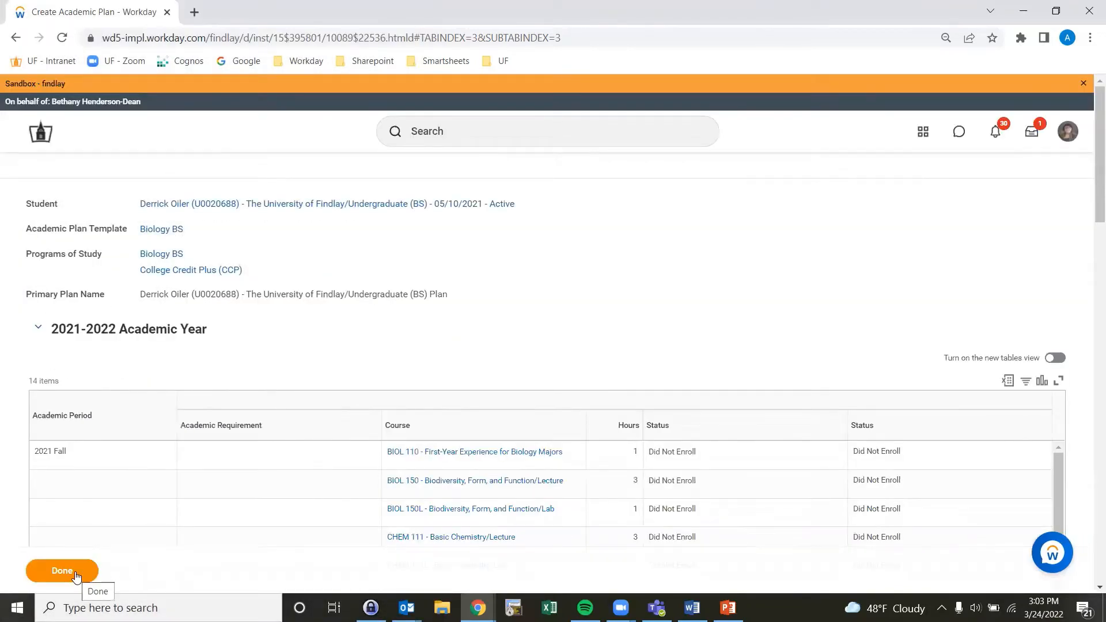
{"action": "left_click", "coordinate": [64, 570]}
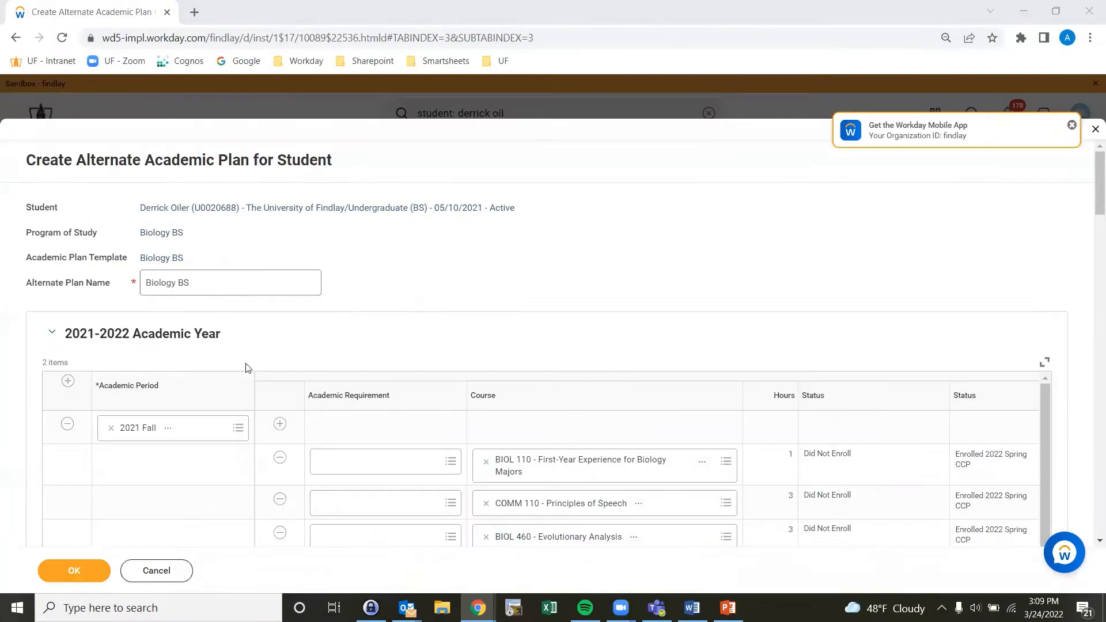
Step: Remove BIOL 152 and BIOL 152L from the 2022 Fall period of the Biology BS alternate plan and submit it
{"action": "left_click", "coordinate": [76, 571]}
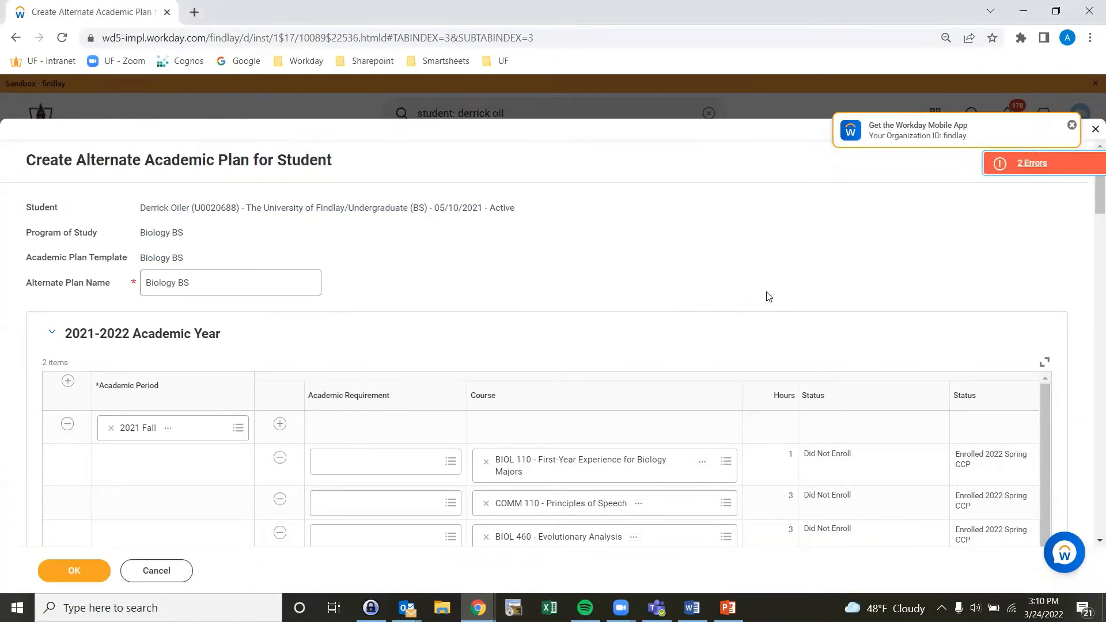
{"action": "left_click", "coordinate": [1018, 163]}
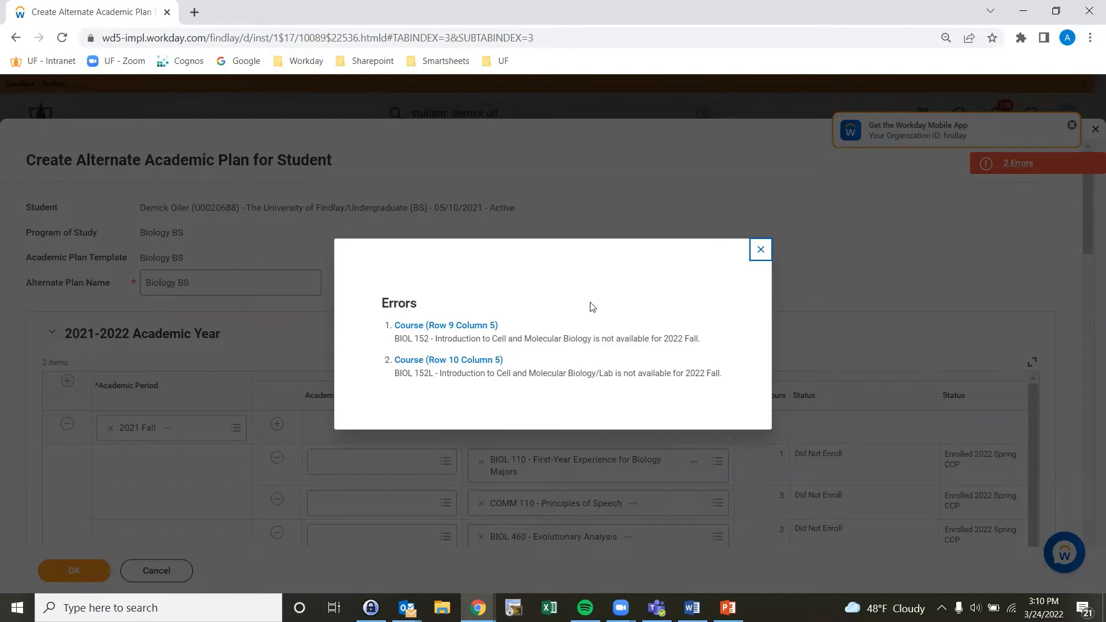
{"action": "left_click", "coordinate": [755, 251]}
{"action": "scroll", "coordinate": [32, 380], "scroll_direction": "down", "scroll_amount": 20}
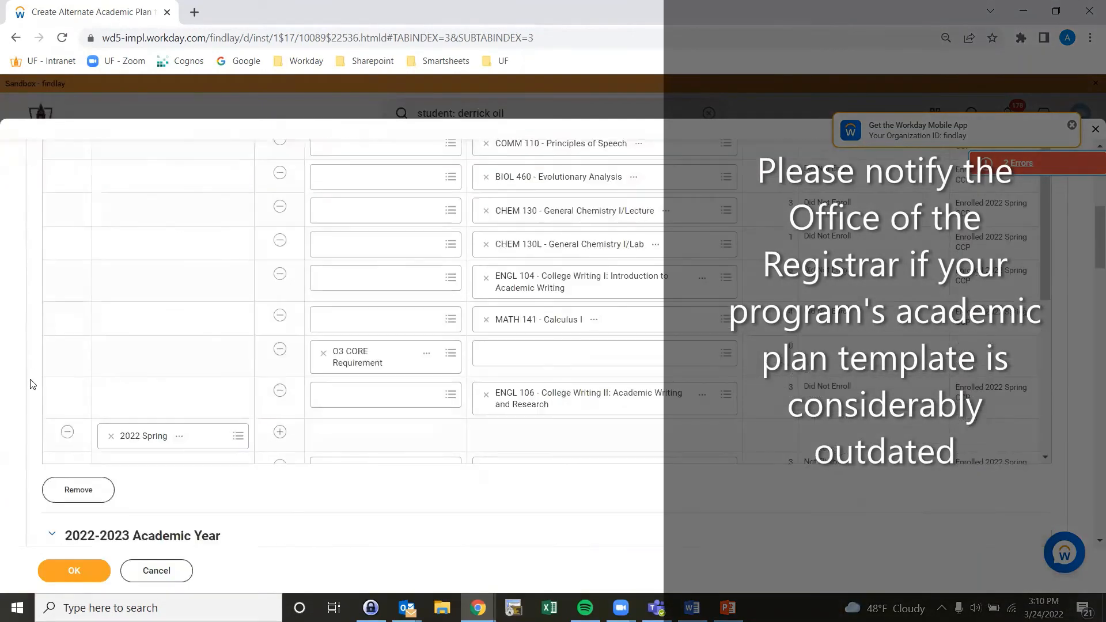
{"action": "left_click", "coordinate": [294, 308]}
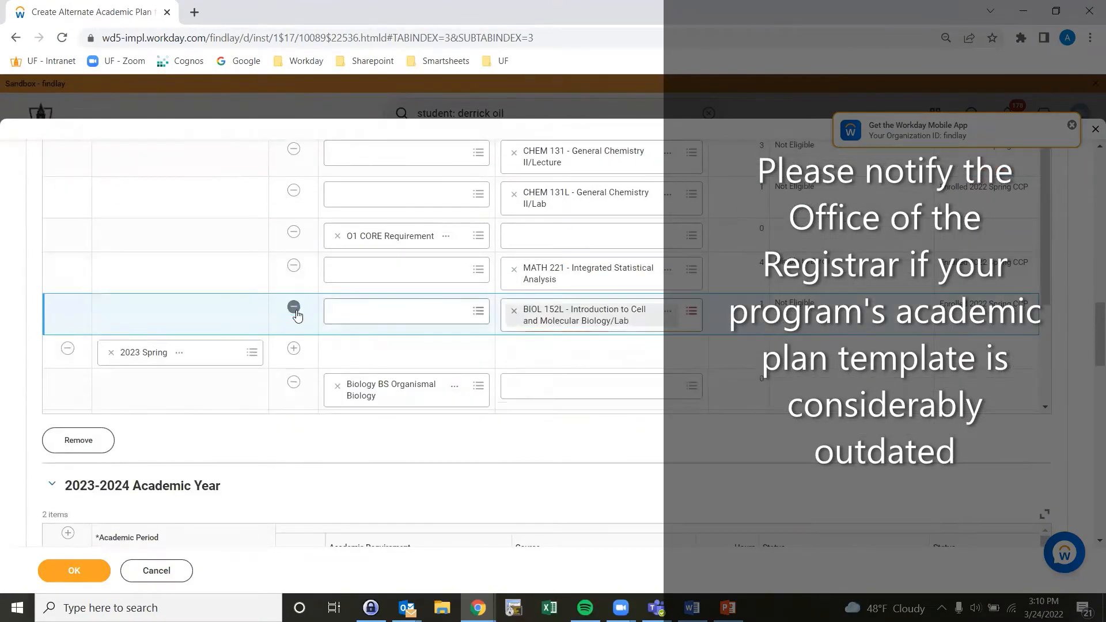
{"action": "left_click", "coordinate": [294, 308]}
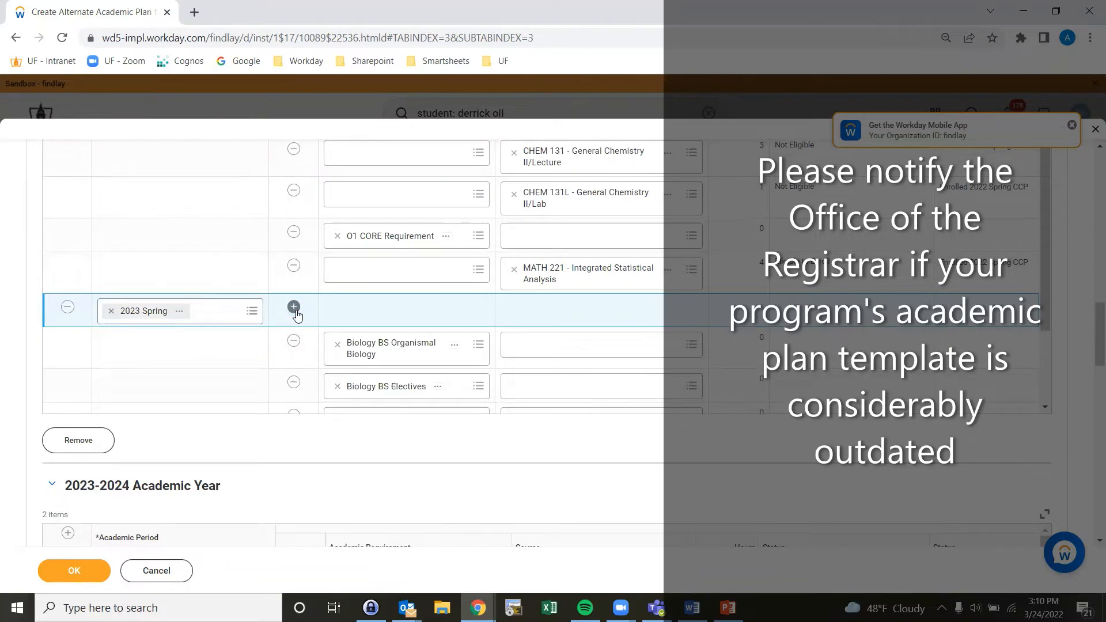
{"action": "left_click", "coordinate": [70, 565]}
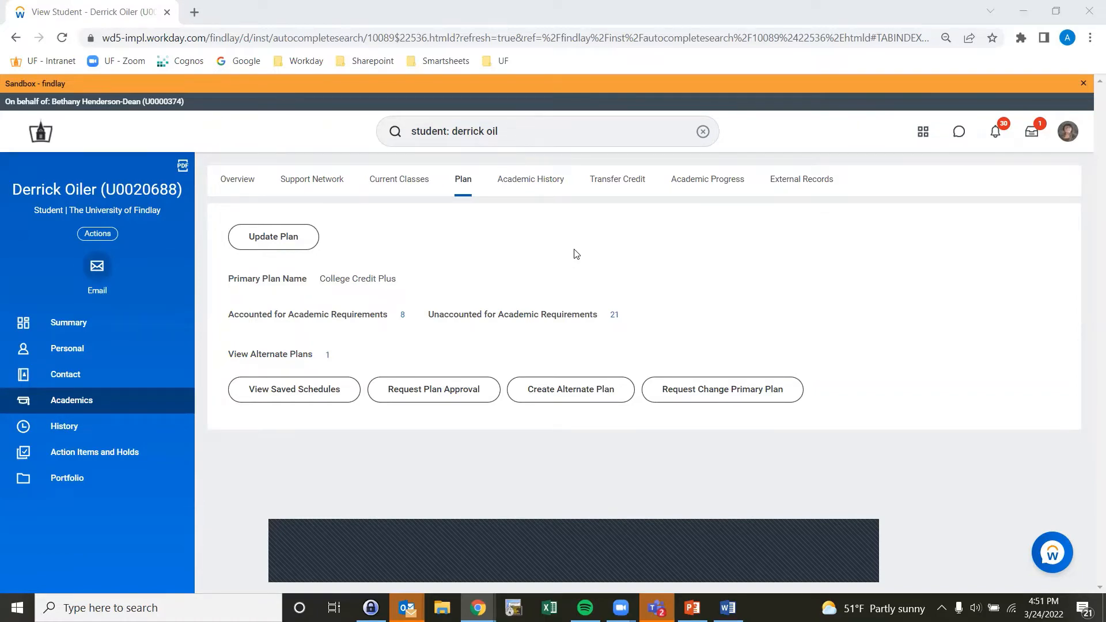
Step: Create an alternate academic plan named "Biology Plan" for the Biology BS program of study and submit it
{"action": "left_click", "coordinate": [572, 392]}
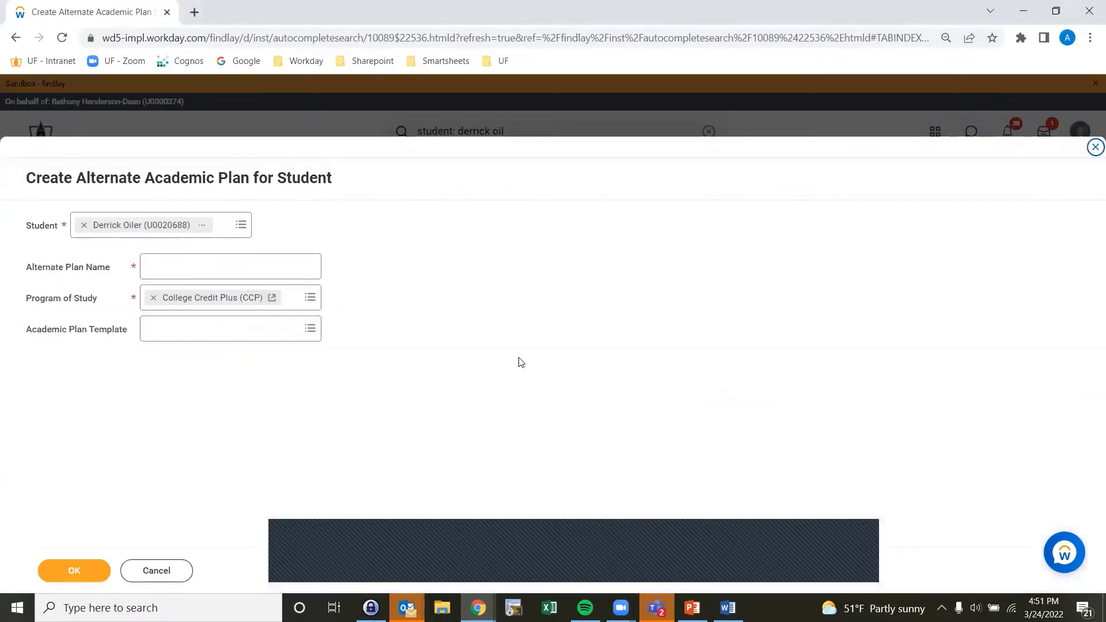
{"action": "left_click", "coordinate": [288, 268]}
{"action": "type", "text": "Biology Plan"}
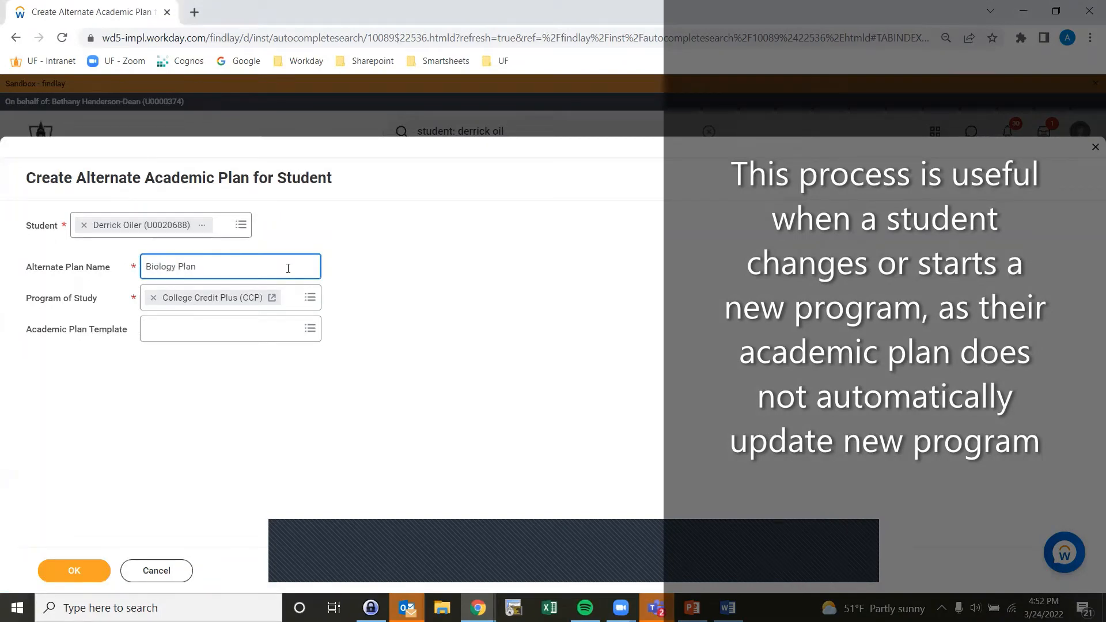
{"action": "left_click", "coordinate": [309, 298]}
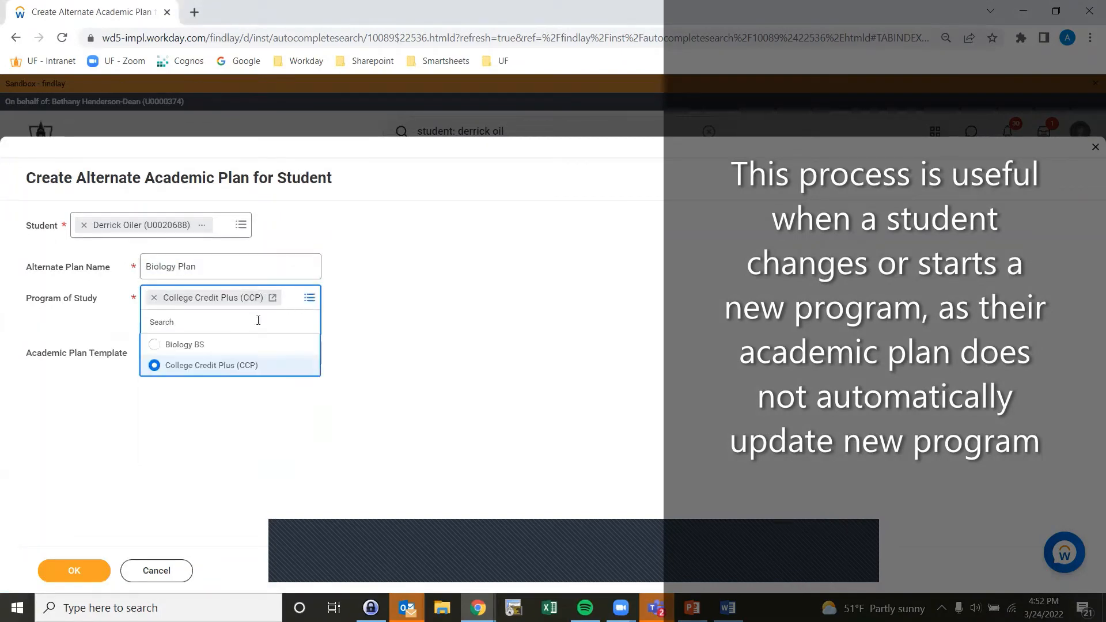
{"action": "left_click", "coordinate": [183, 344]}
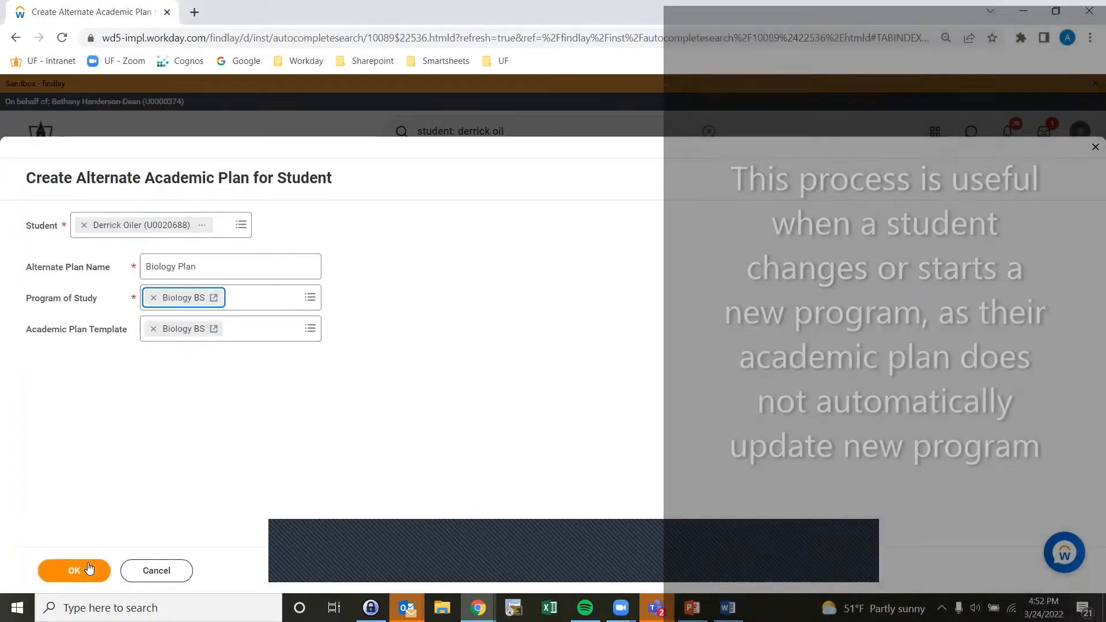
{"action": "left_click", "coordinate": [87, 567]}
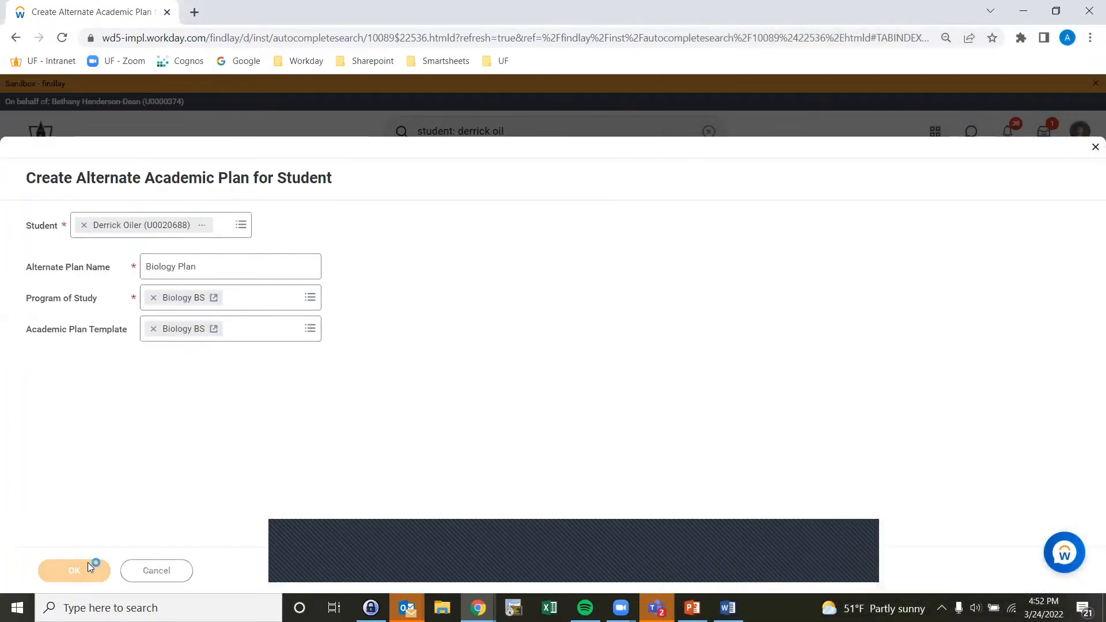
{"action": "left_click", "coordinate": [81, 569]}
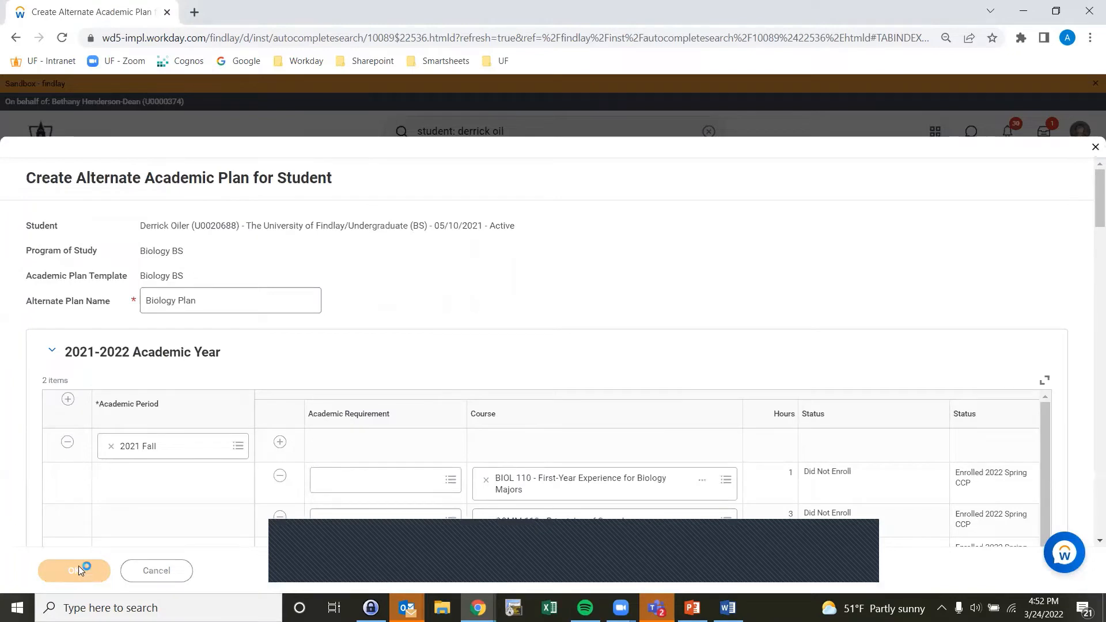
{"action": "left_click", "coordinate": [60, 566]}
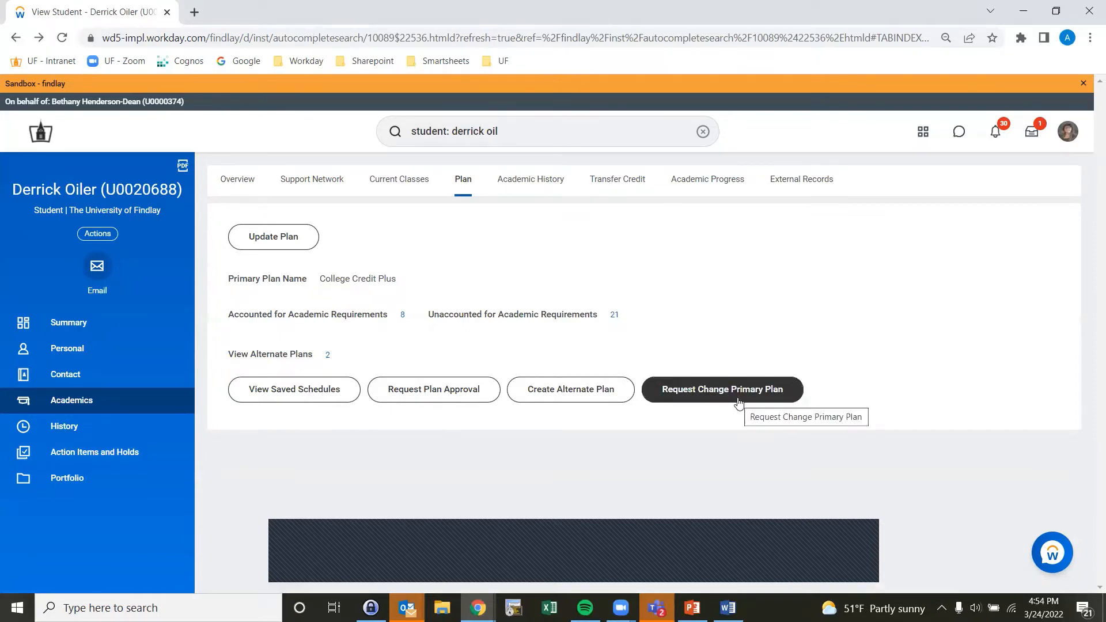
Step: Request a change of the student's primary plan to the Biology Plan alternate plan and submit it
{"action": "left_click", "coordinate": [721, 397]}
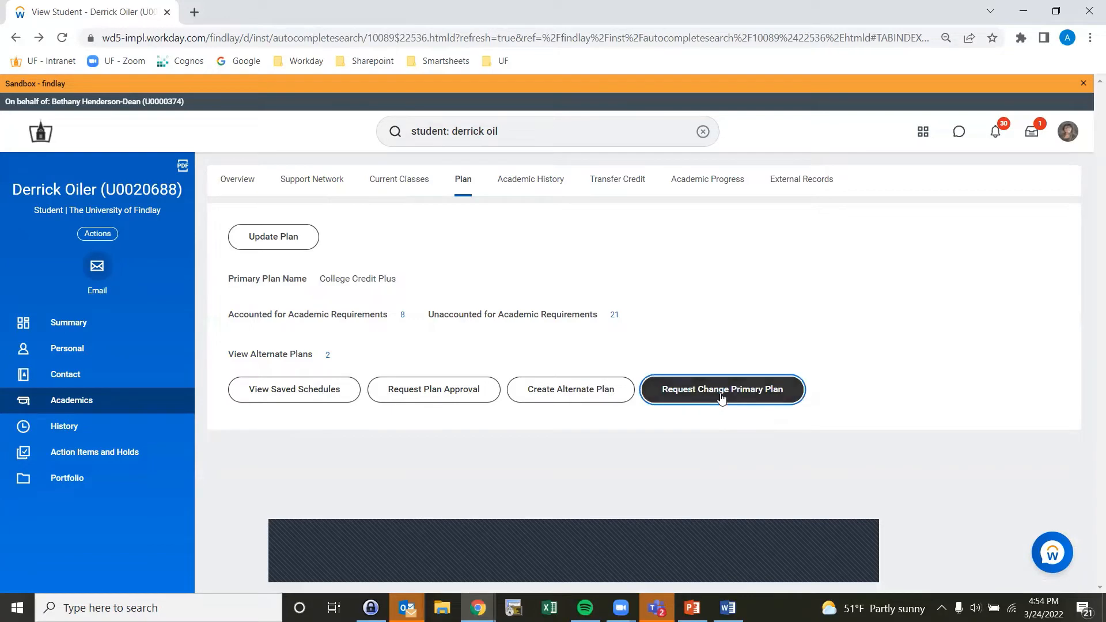
{"action": "left_click", "coordinate": [295, 274]}
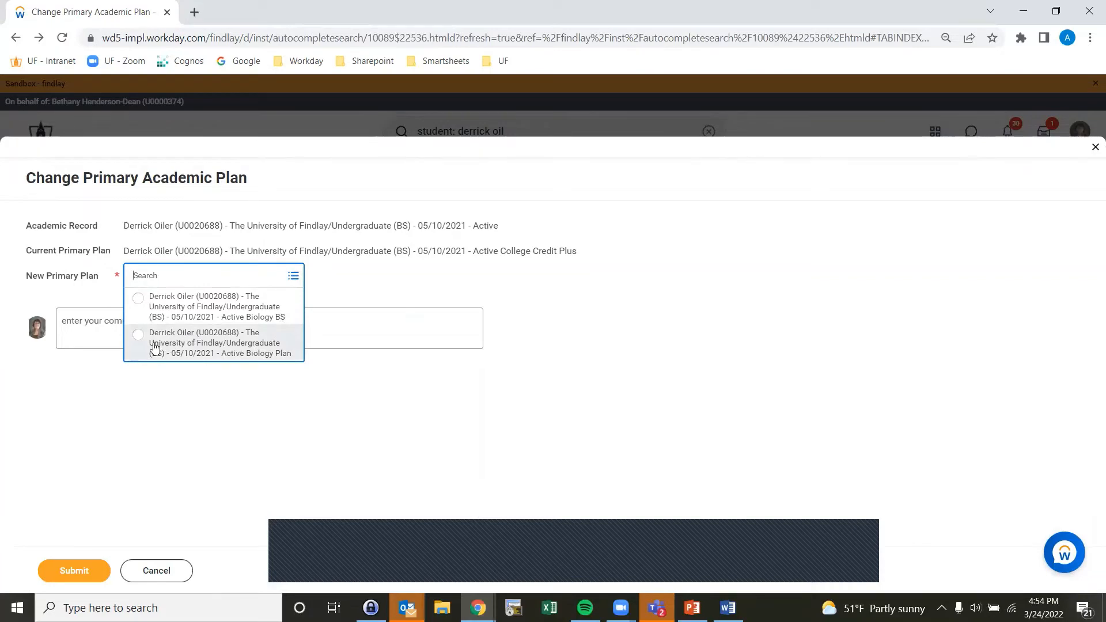
{"action": "left_click", "coordinate": [138, 335]}
{"action": "left_click", "coordinate": [63, 572]}
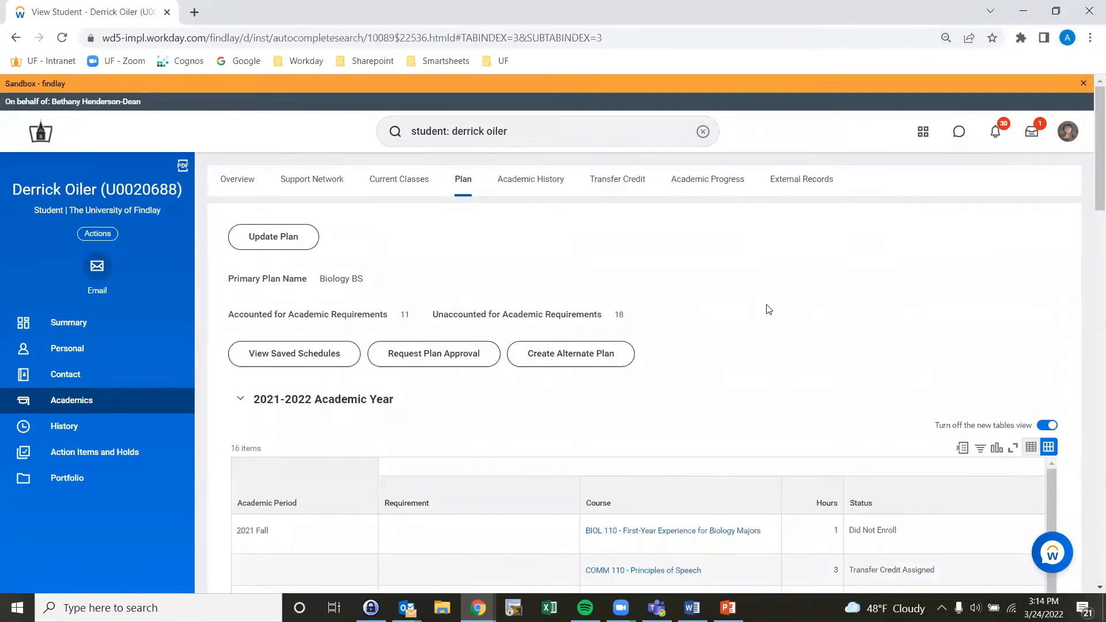
Step: Open the primary academic plan for editing and remove BIOL 110 from the 2021 Fall period
{"action": "scroll", "coordinate": [766, 307], "scroll_direction": "down", "scroll_amount": 5}
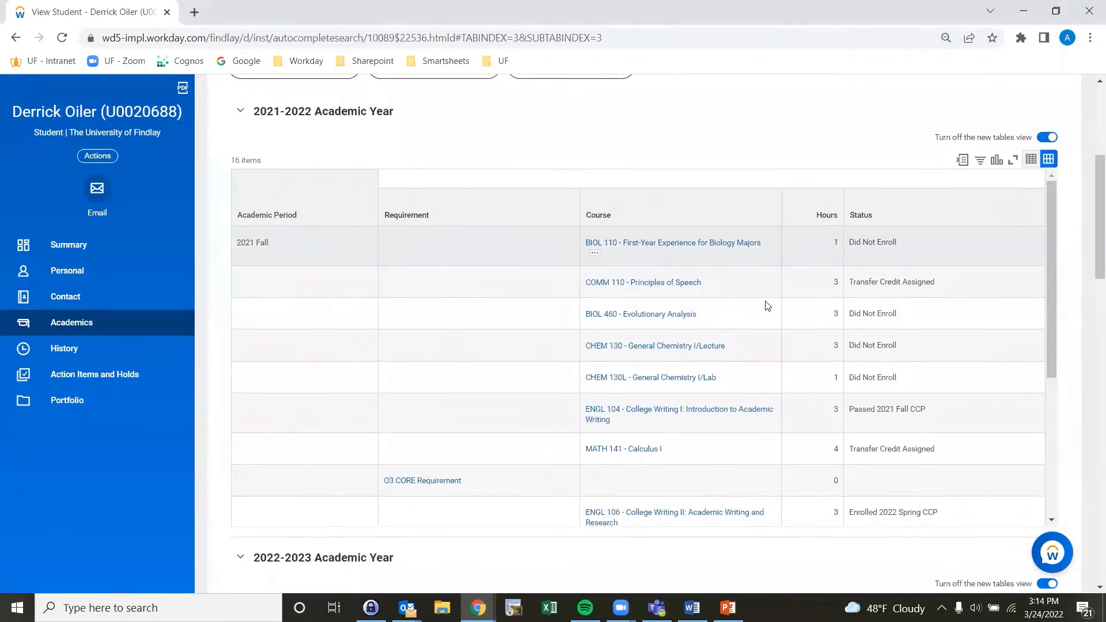
{"action": "scroll", "coordinate": [766, 311], "scroll_direction": "down", "scroll_amount": 1}
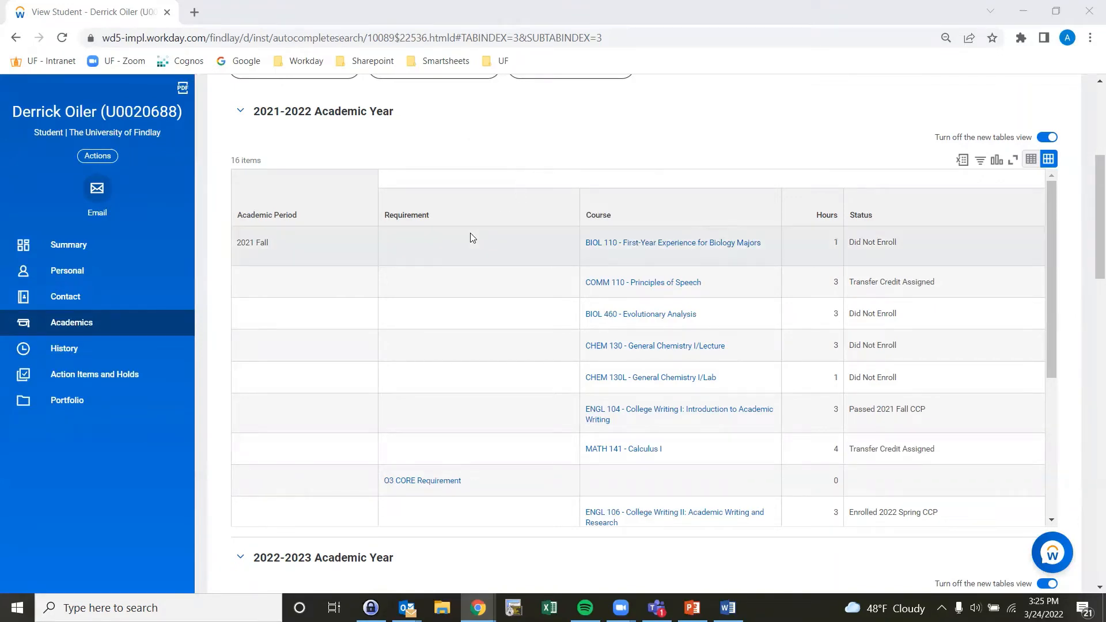
{"action": "scroll", "coordinate": [449, 161], "scroll_direction": "up", "scroll_amount": 5}
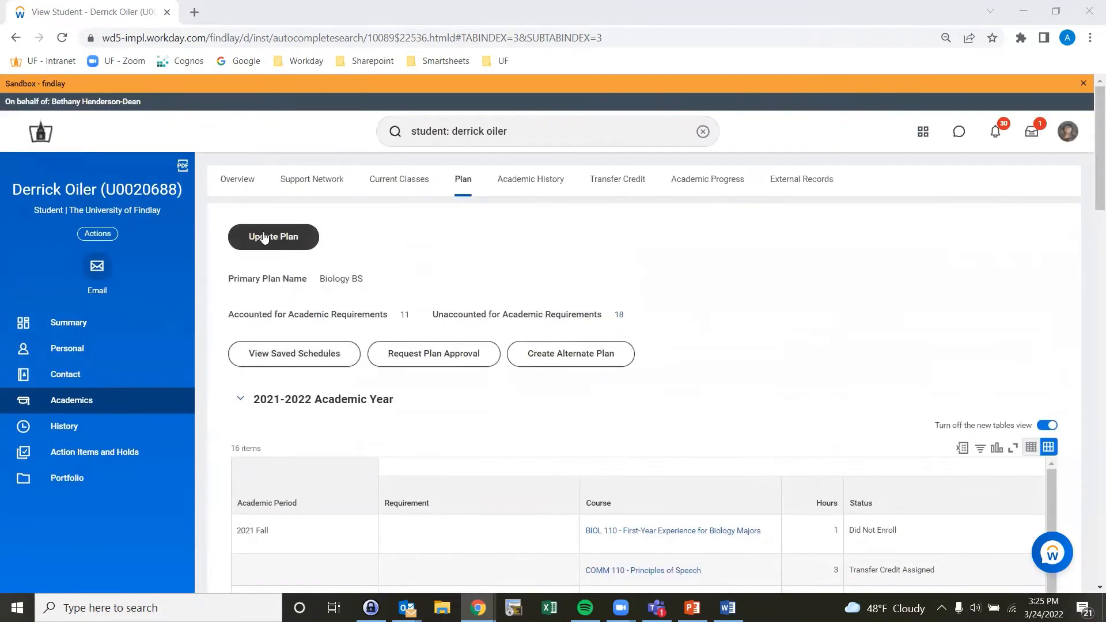
{"action": "left_click", "coordinate": [264, 237]}
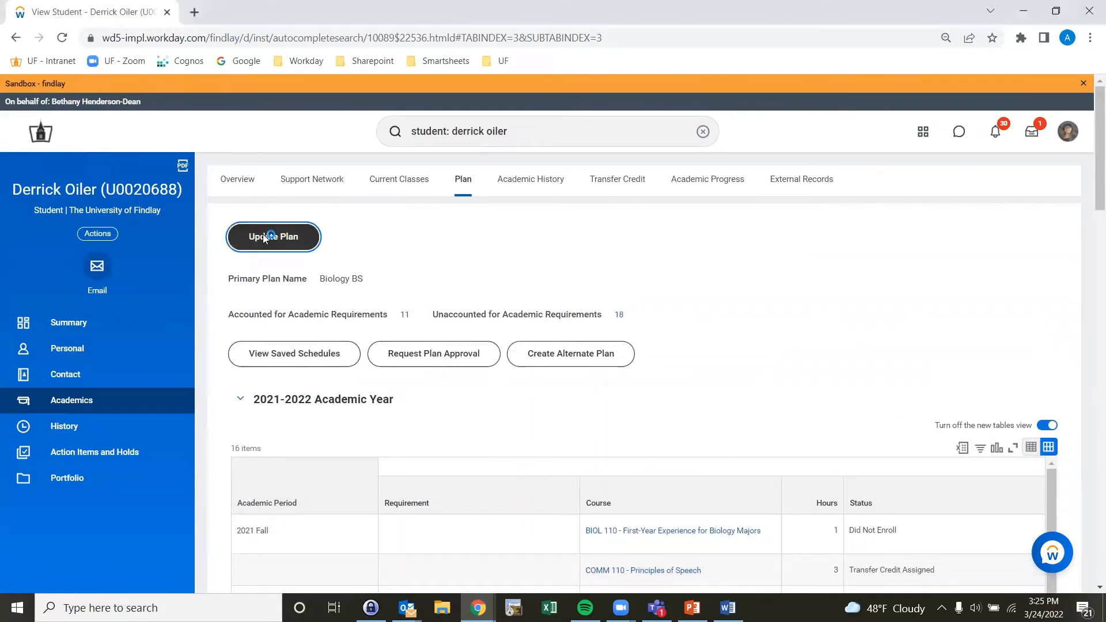
{"action": "scroll", "coordinate": [266, 242], "scroll_direction": "down", "scroll_amount": 5}
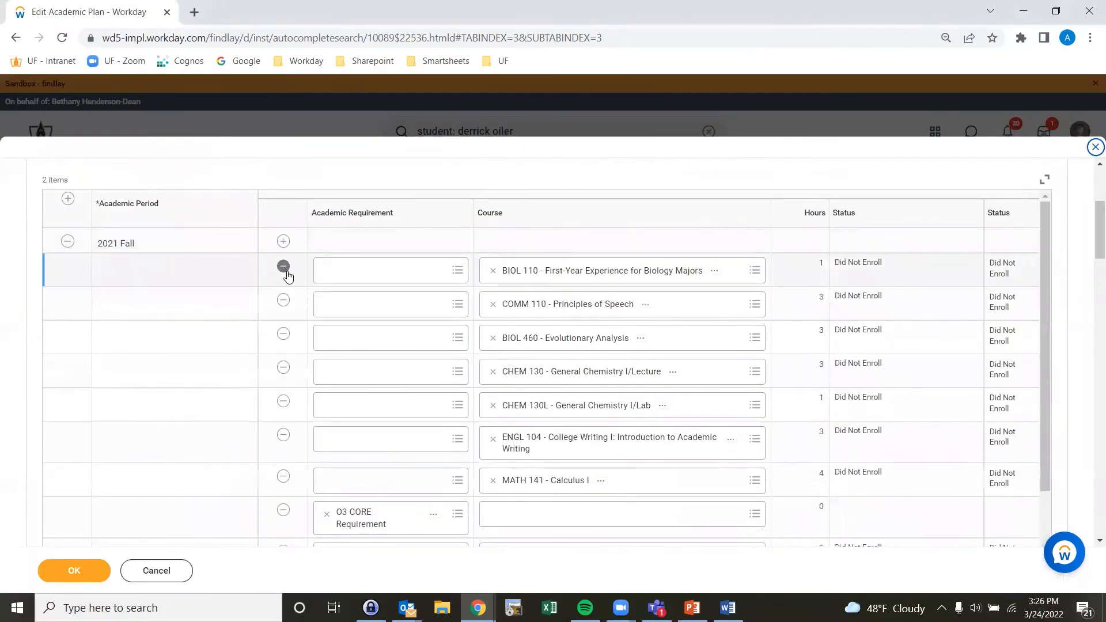
{"action": "left_click", "coordinate": [283, 269]}
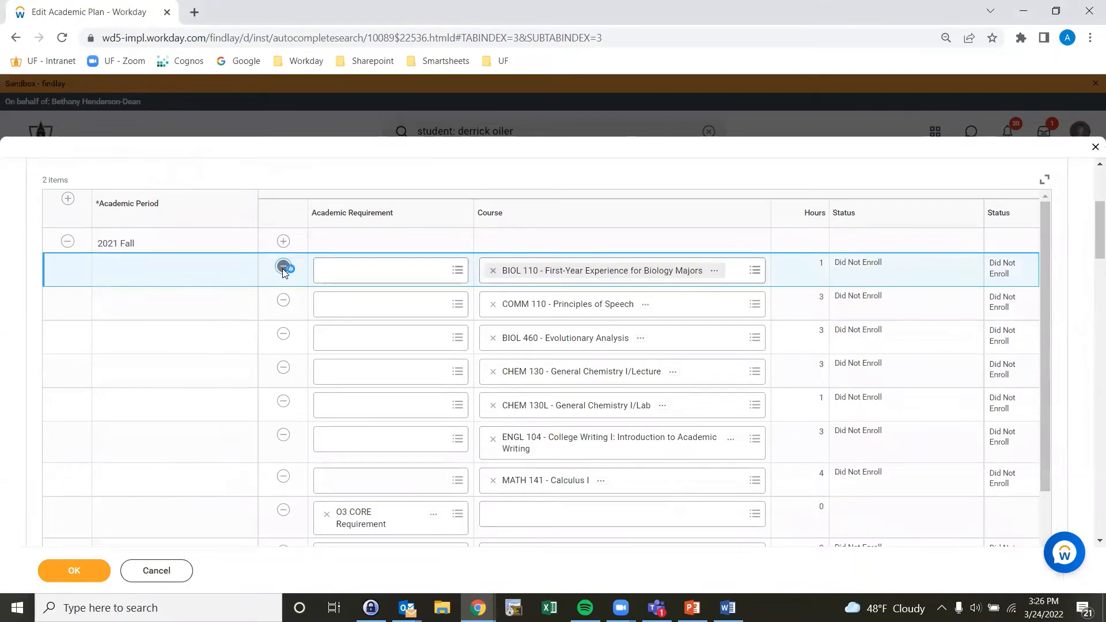
{"action": "left_click", "coordinate": [283, 266]}
Step: Add a course row to the 2022 Fall period and assign BIOL 110 - First-Year Experience for Biology Majors
{"action": "scroll", "coordinate": [27, 286], "scroll_direction": "down", "scroll_amount": 5}
{"action": "scroll", "coordinate": [27, 286], "scroll_direction": "down", "scroll_amount": 8}
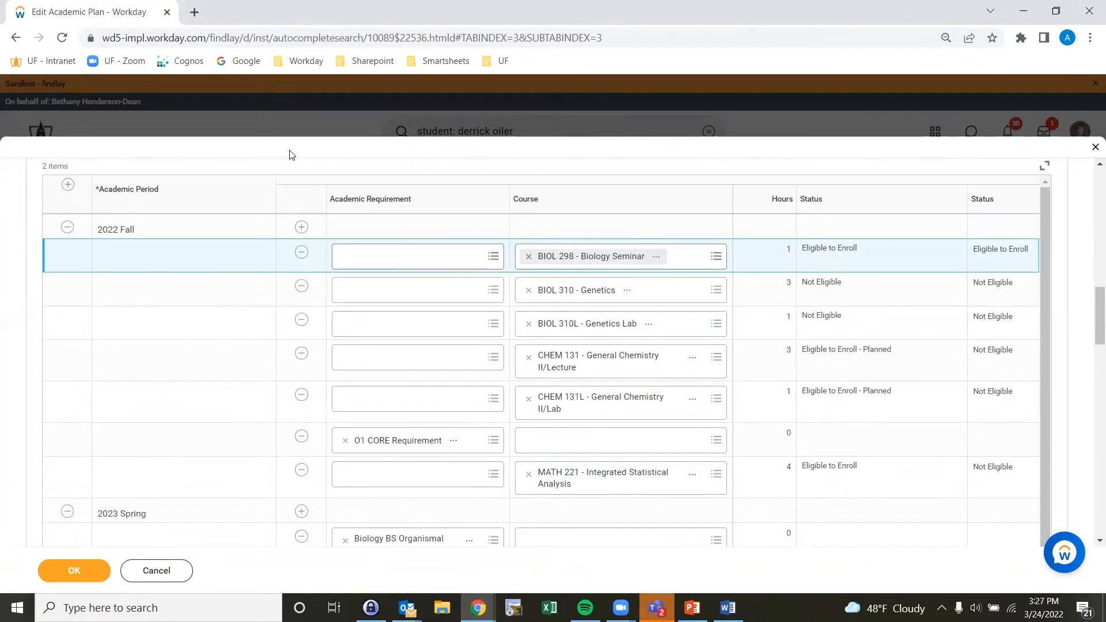
{"action": "left_click", "coordinate": [301, 227]}
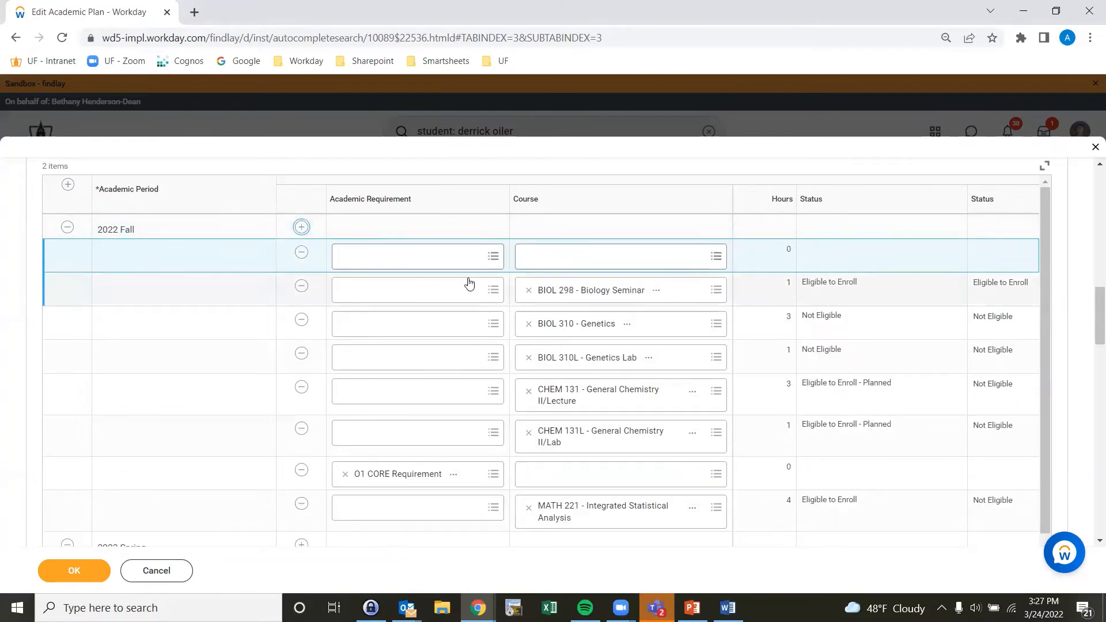
{"action": "left_click", "coordinate": [555, 264]}
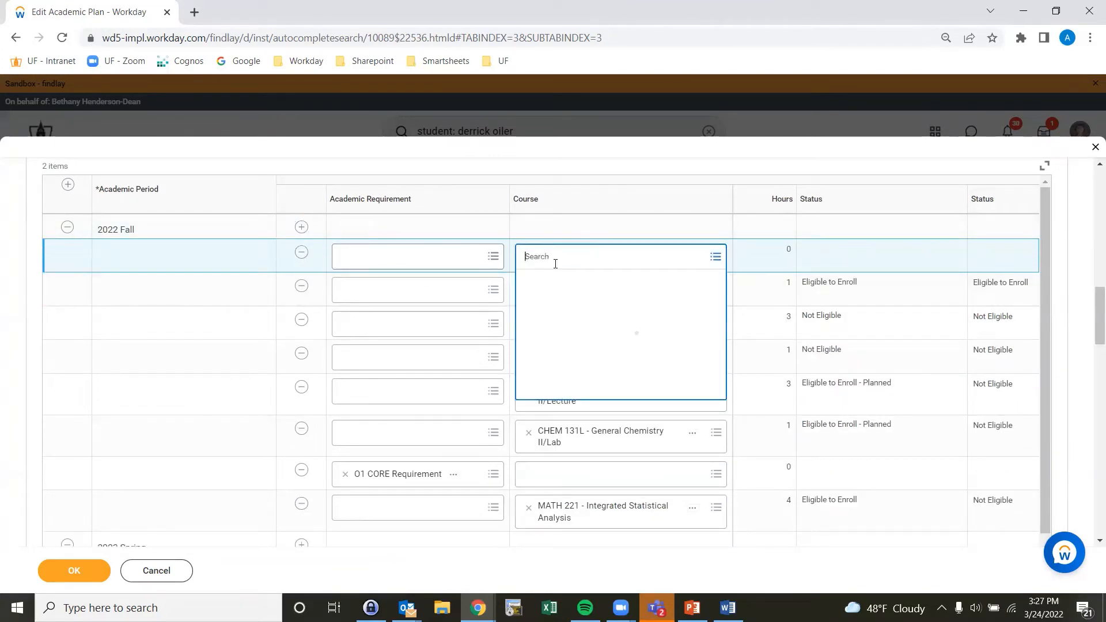
{"action": "type", "text": "biol"}
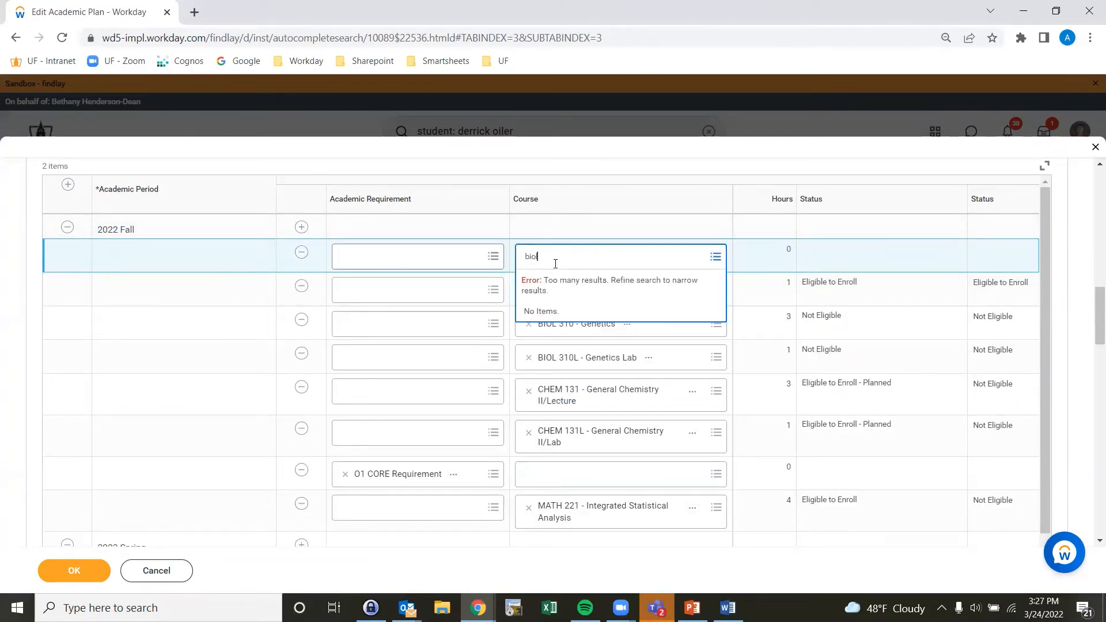
{"action": "type", "text": " 110"}
{"action": "key", "text": "Return"}
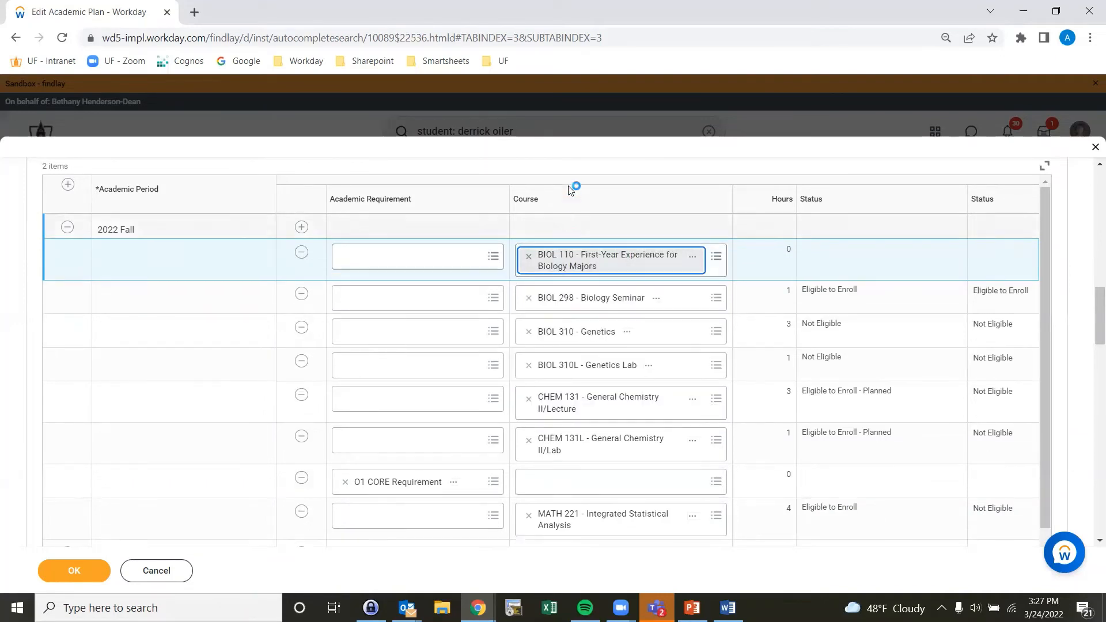
Step: Remove the 2021 Fall period from the 2021-2022 academic year of the plan
{"action": "scroll", "coordinate": [571, 172], "scroll_direction": "up", "scroll_amount": 10}
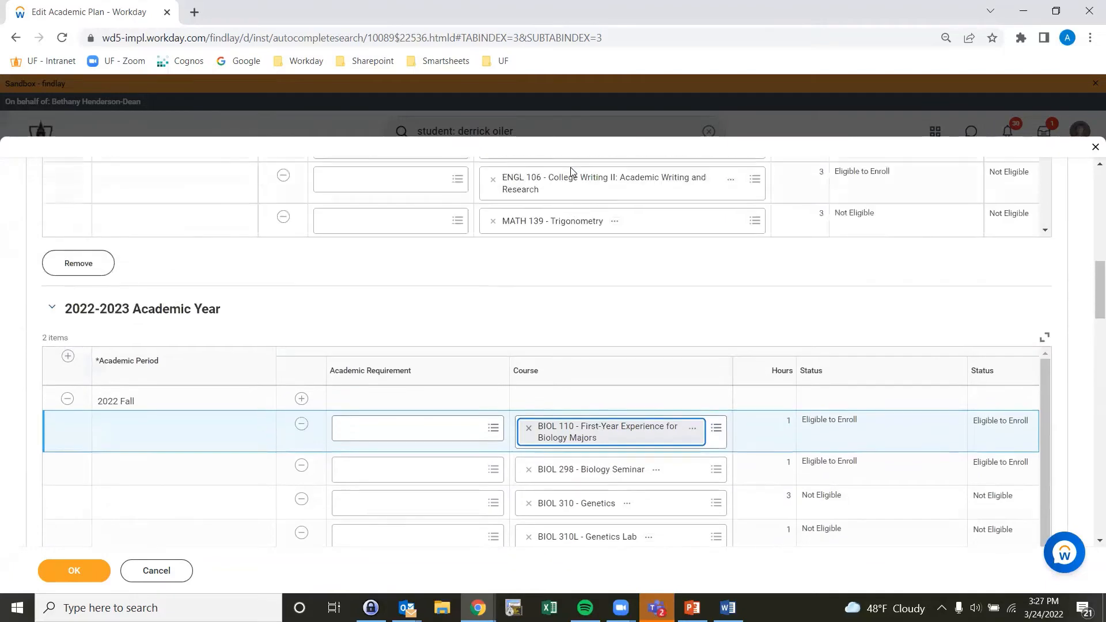
{"action": "scroll", "coordinate": [570, 175], "scroll_direction": "up", "scroll_amount": 3}
{"action": "scroll", "coordinate": [550, 212], "scroll_direction": "down", "scroll_amount": 3}
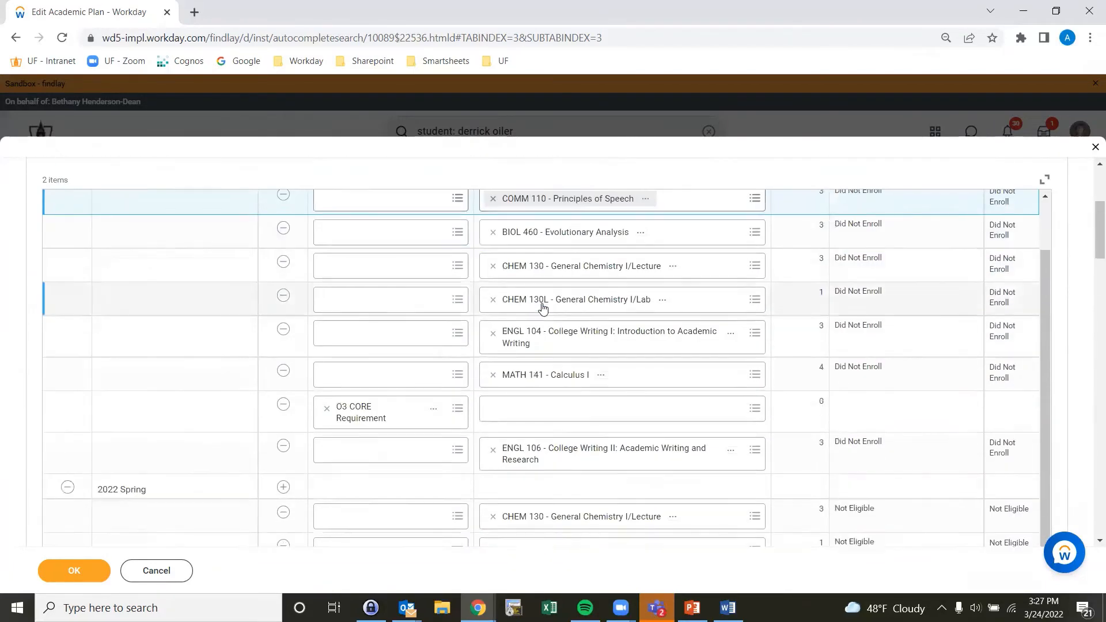
{"action": "scroll", "coordinate": [543, 310], "scroll_direction": "up", "scroll_amount": 2}
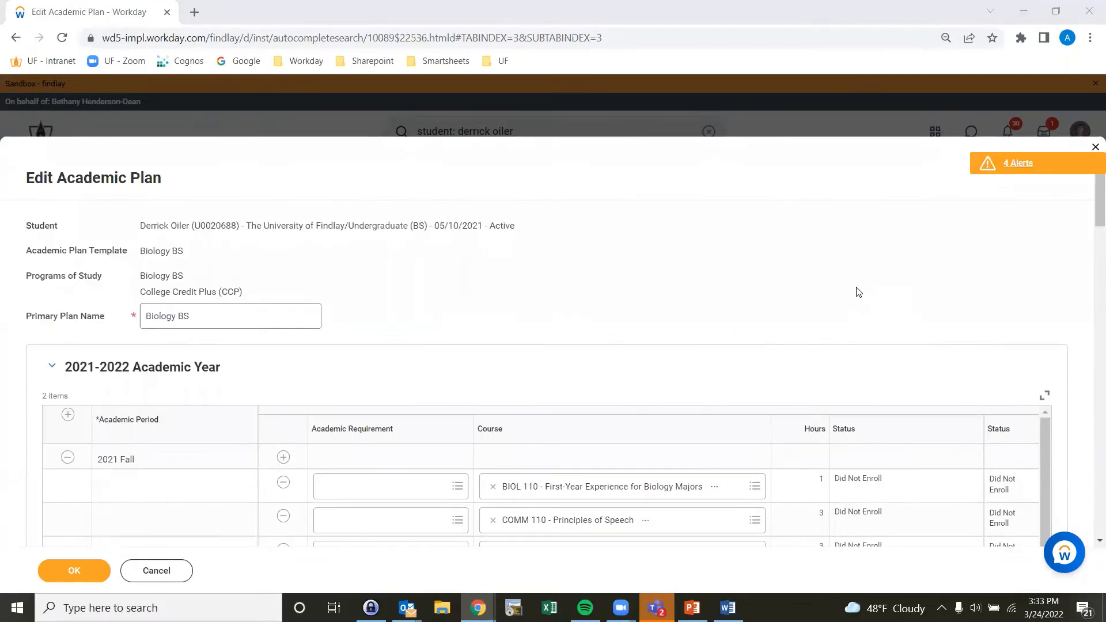
{"action": "scroll", "coordinate": [323, 300], "scroll_direction": "down", "scroll_amount": 3}
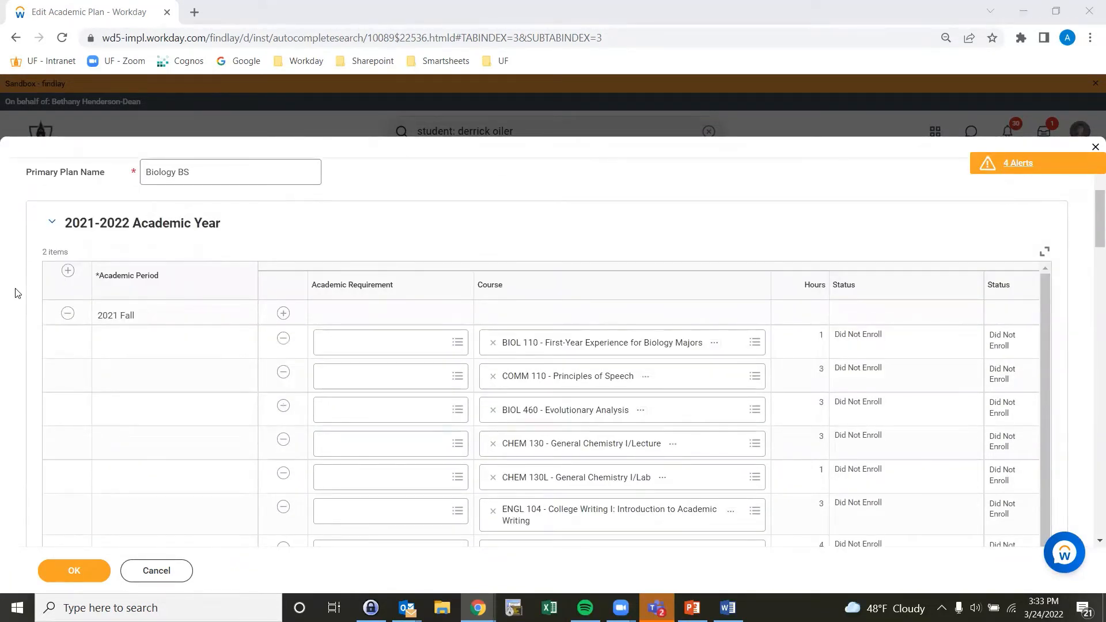
{"action": "left_click", "coordinate": [67, 317]}
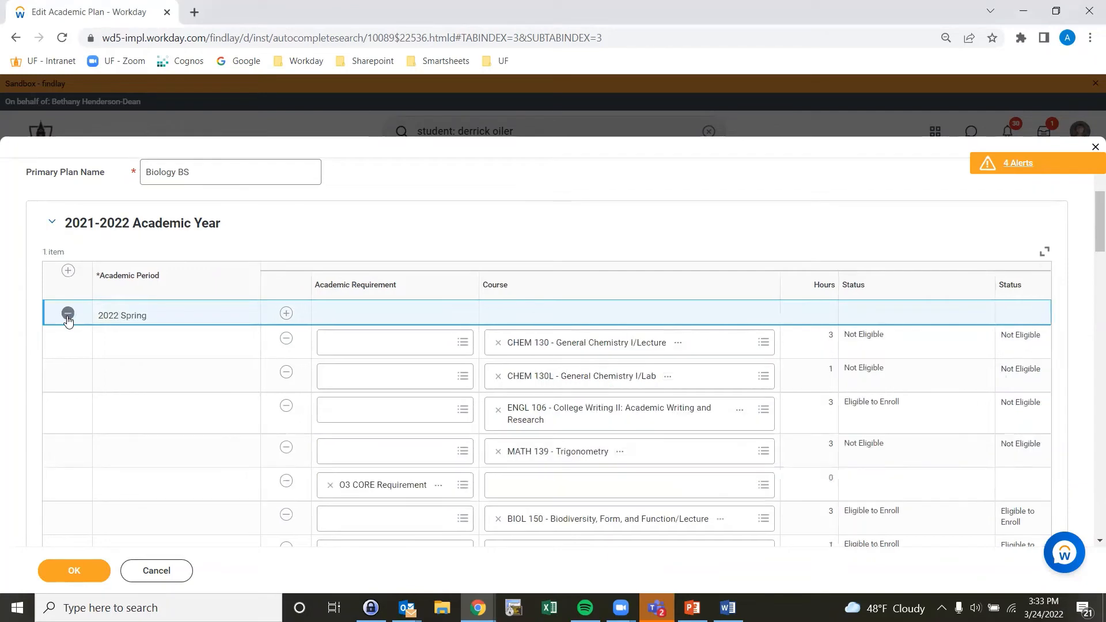
Step: Remove the entire 2021-2022 academic year from the plan and submit the edited academic plan
{"action": "scroll", "coordinate": [21, 337], "scroll_direction": "down", "scroll_amount": 3}
{"action": "scroll", "coordinate": [21, 337], "scroll_direction": "down", "scroll_amount": 1}
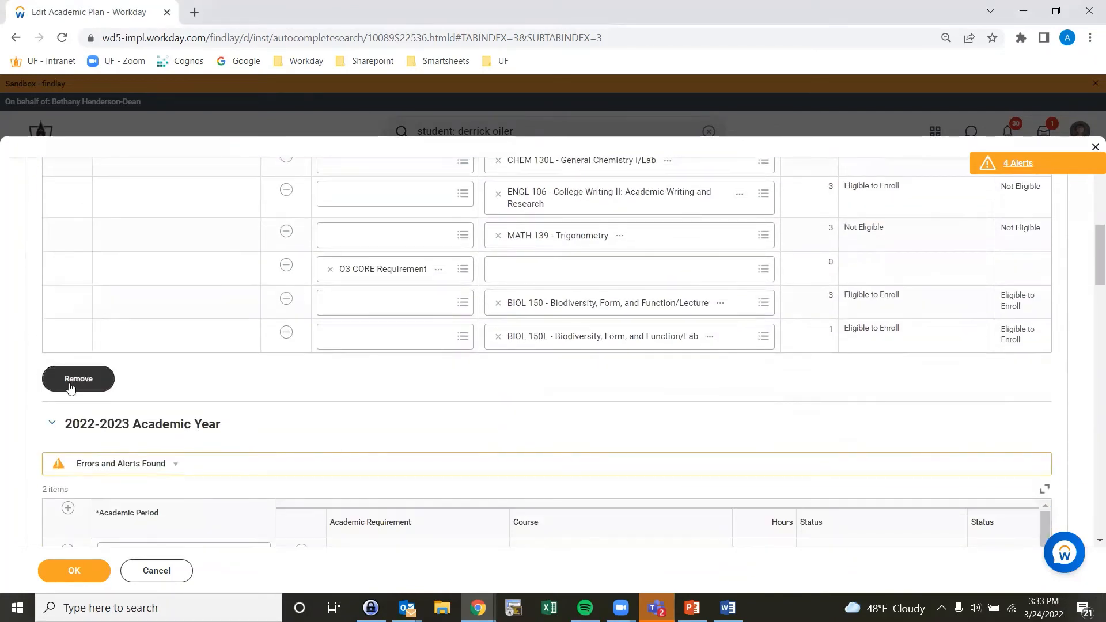
{"action": "scroll", "coordinate": [72, 385], "scroll_direction": "up", "scroll_amount": 1}
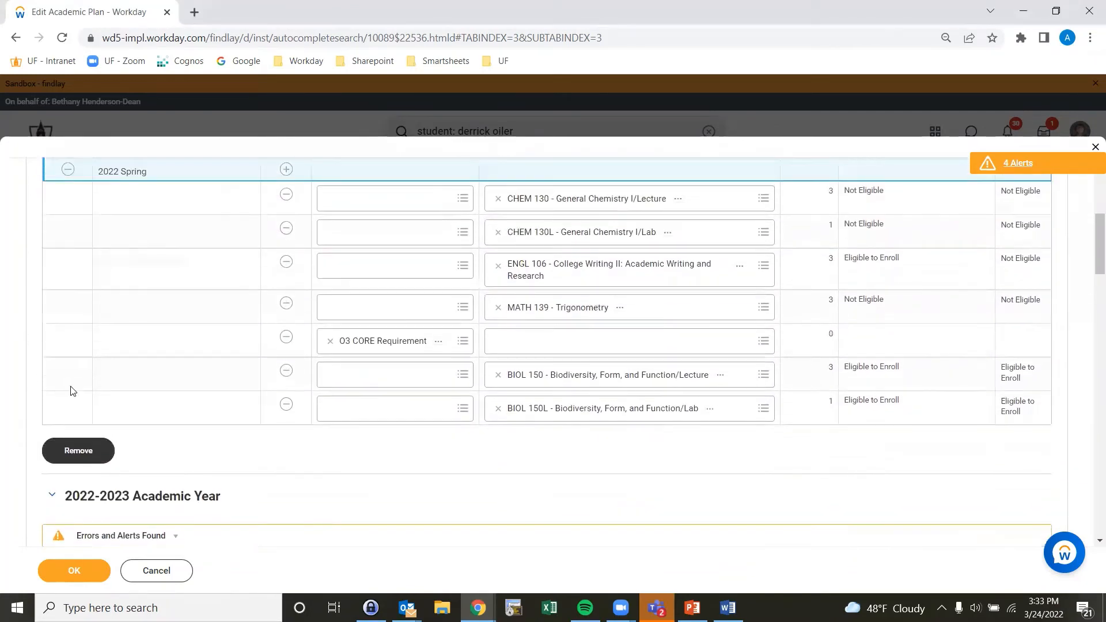
{"action": "left_click", "coordinate": [89, 447]}
{"action": "scroll", "coordinate": [629, 222], "scroll_direction": "down", "scroll_amount": 2}
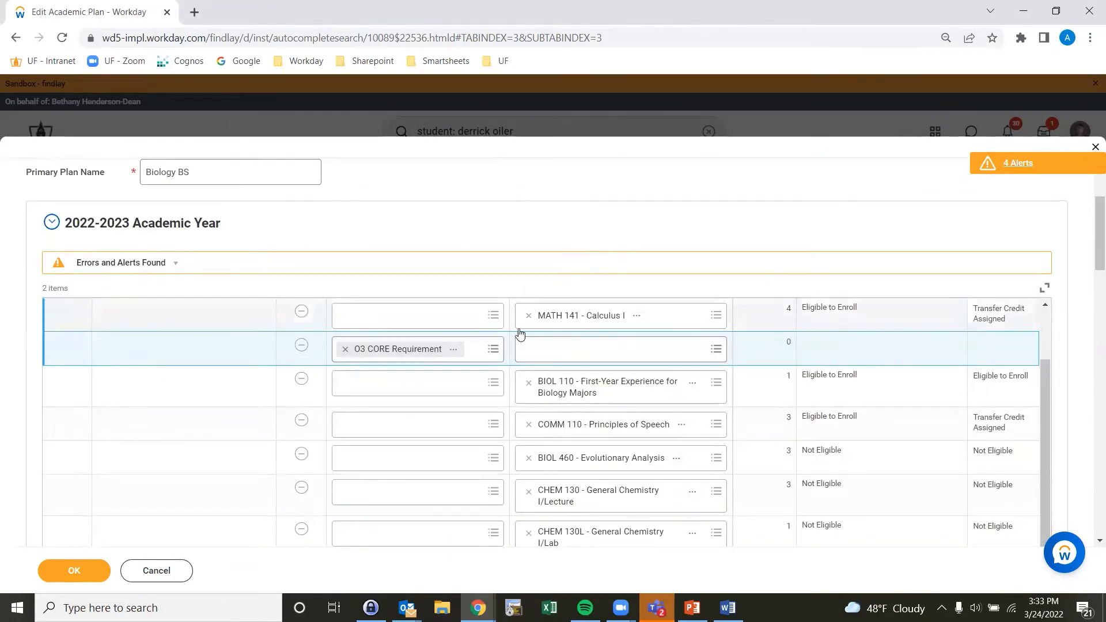
{"action": "left_click", "coordinate": [72, 570]}
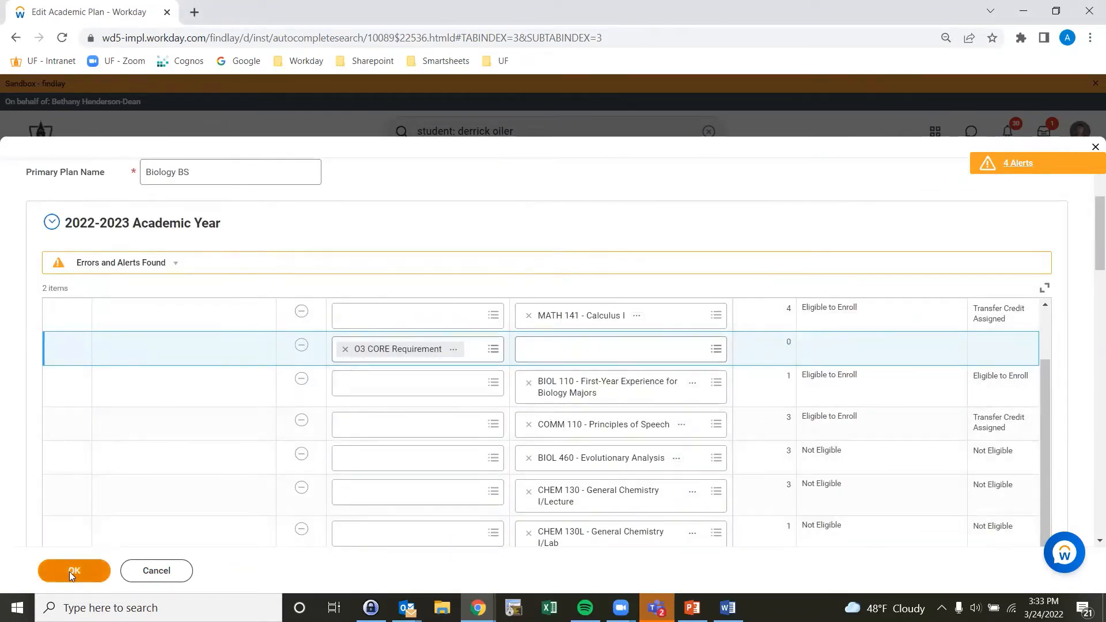
{"action": "left_click", "coordinate": [62, 576]}
Step: Review the courses listed under the 2022-2023 academic year on the updated plan
{"action": "scroll", "coordinate": [728, 349], "scroll_direction": "down", "scroll_amount": 5}
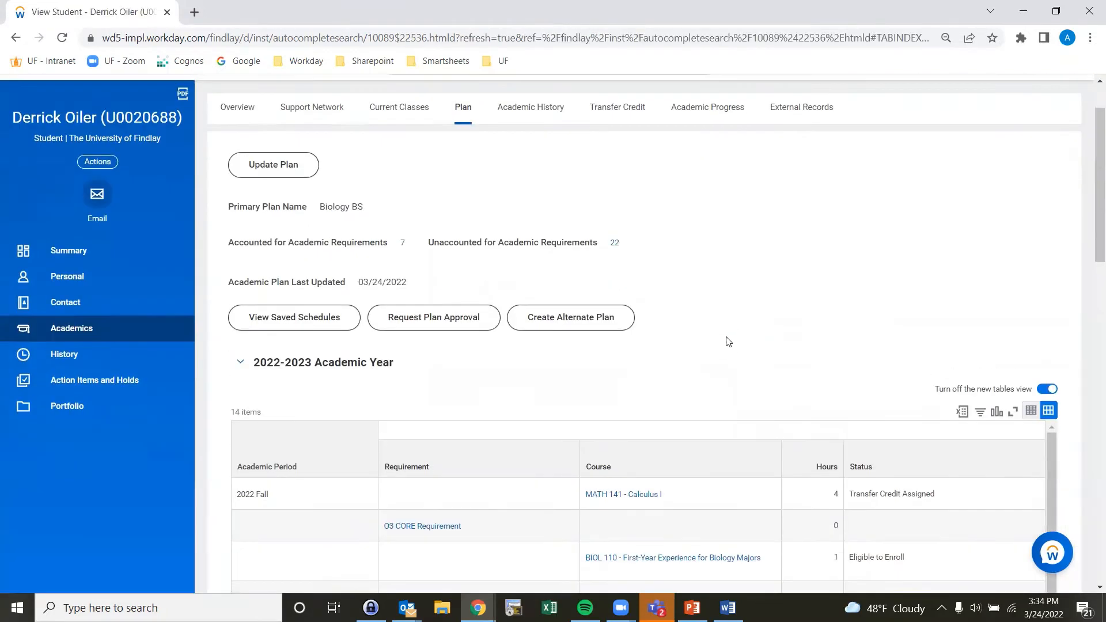
{"action": "scroll", "coordinate": [819, 311], "scroll_direction": "down", "scroll_amount": 2}
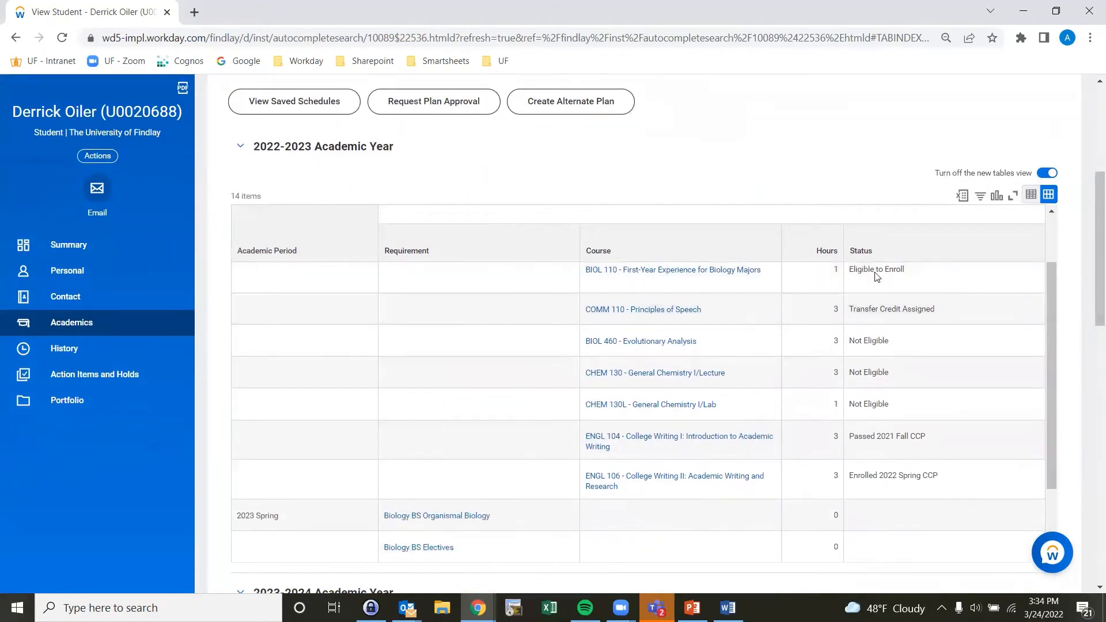
{"action": "scroll", "coordinate": [933, 361], "scroll_direction": "up", "scroll_amount": 3}
{"action": "scroll", "coordinate": [933, 328], "scroll_direction": "up", "scroll_amount": 1}
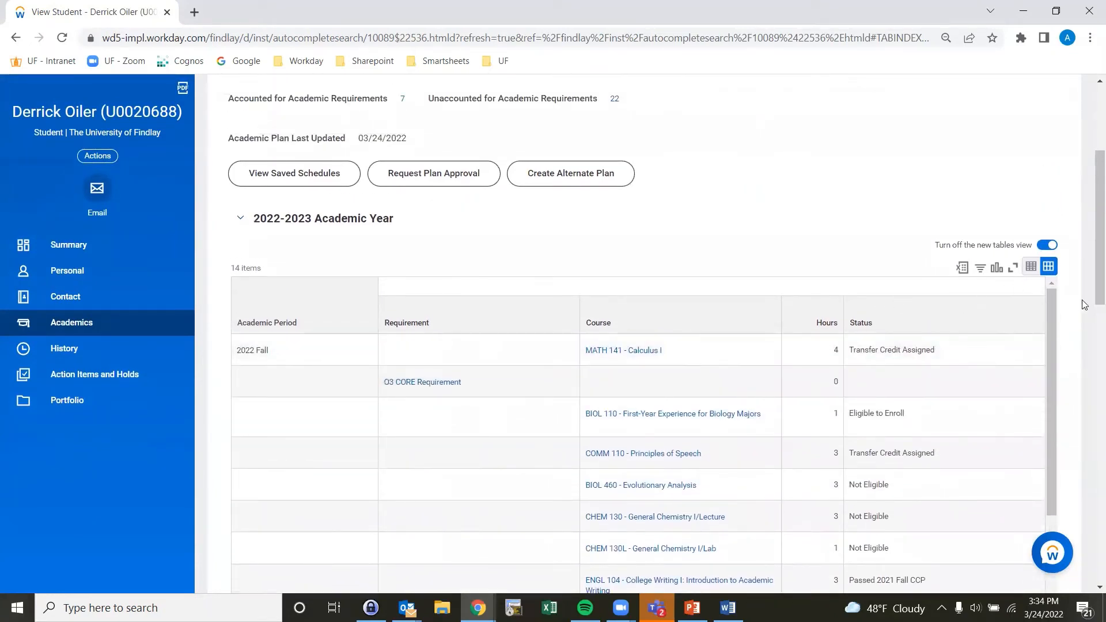
{"action": "scroll", "coordinate": [1071, 297], "scroll_direction": "down", "scroll_amount": 2}
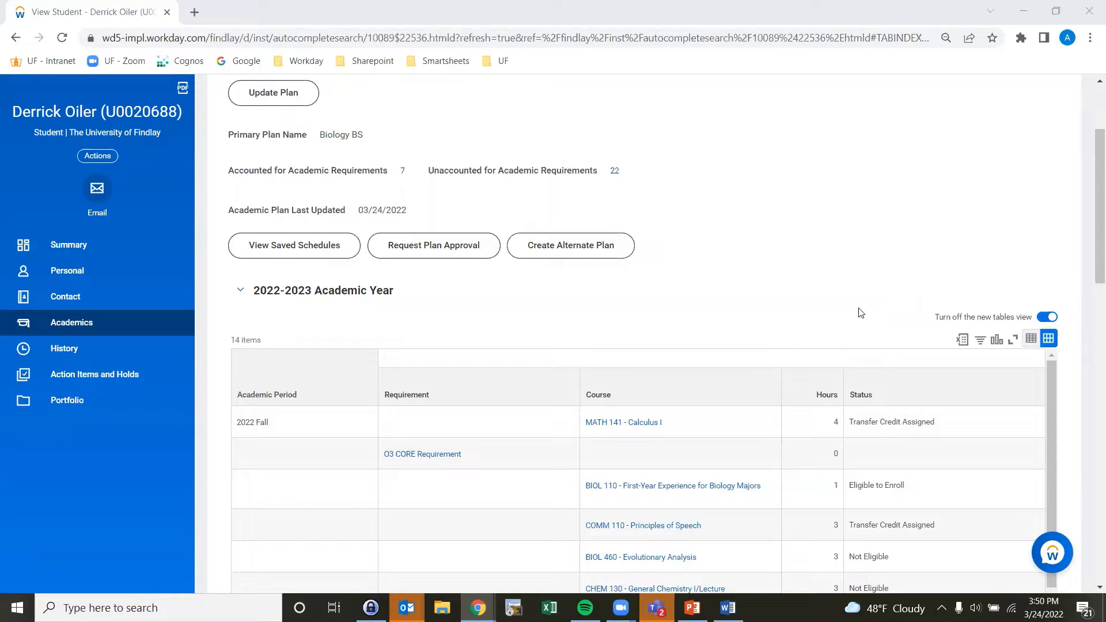
{"action": "scroll", "coordinate": [848, 308], "scroll_direction": "down", "scroll_amount": 1}
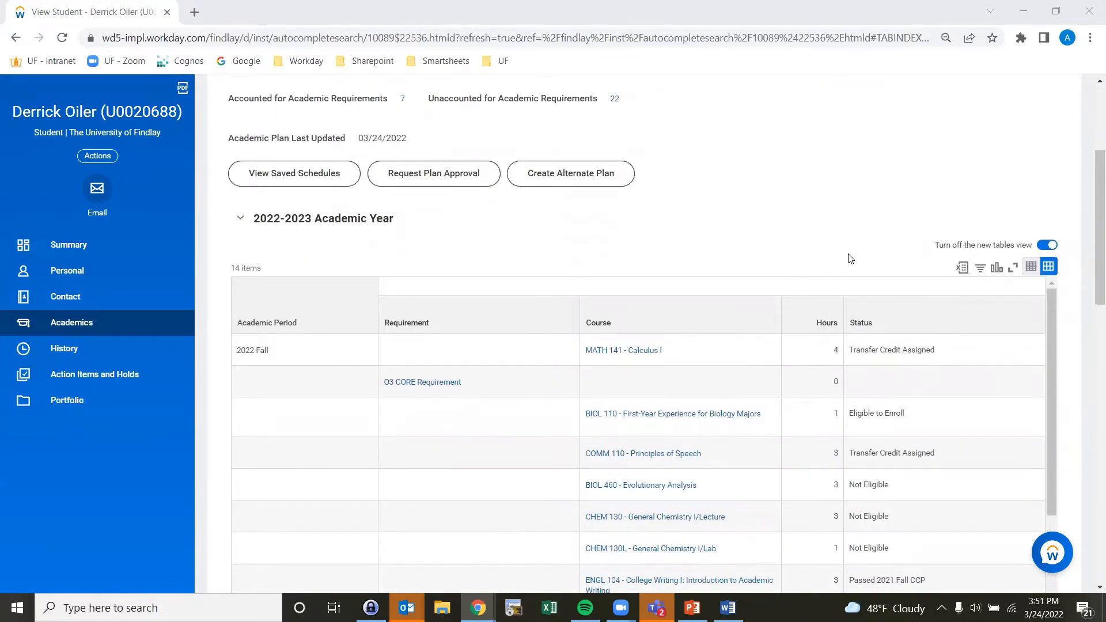
Step: Review the courses planned in the 2022-2023 and 2023-2024 academic years of the student's plan
{"action": "scroll", "coordinate": [852, 257], "scroll_direction": "down", "scroll_amount": 1}
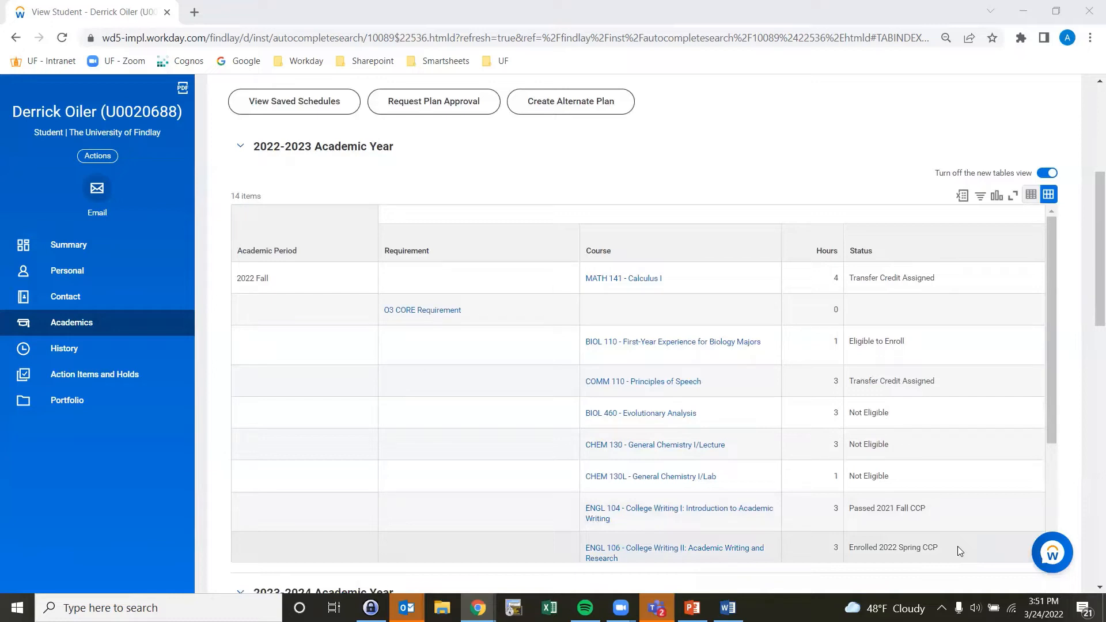
{"action": "scroll", "coordinate": [957, 546], "scroll_direction": "down", "scroll_amount": 2}
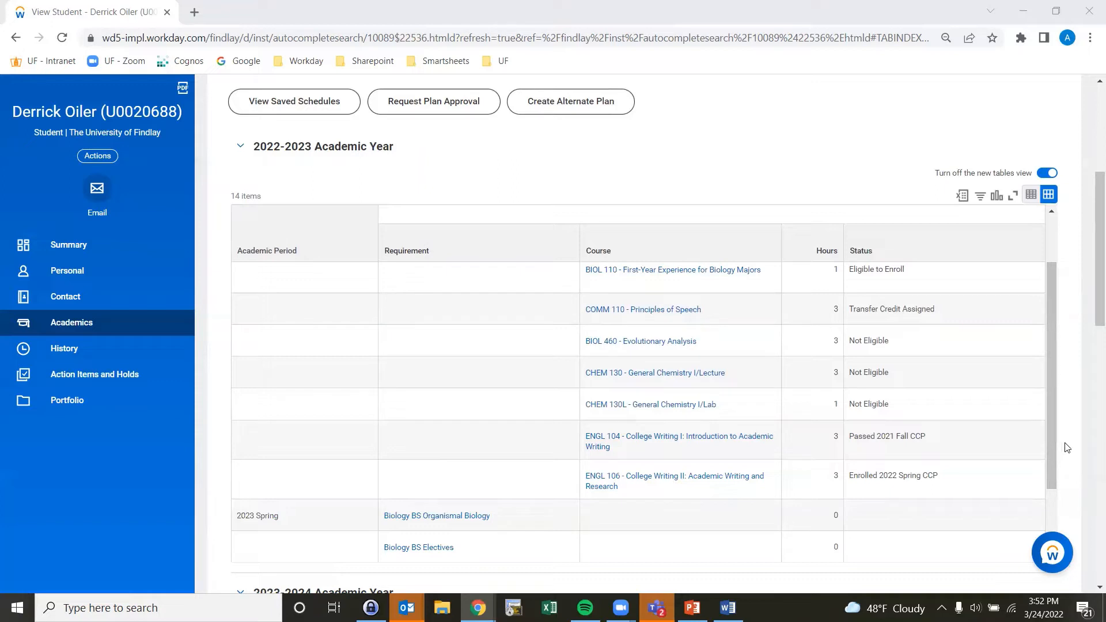
{"action": "scroll", "coordinate": [1066, 364], "scroll_direction": "up", "scroll_amount": 2}
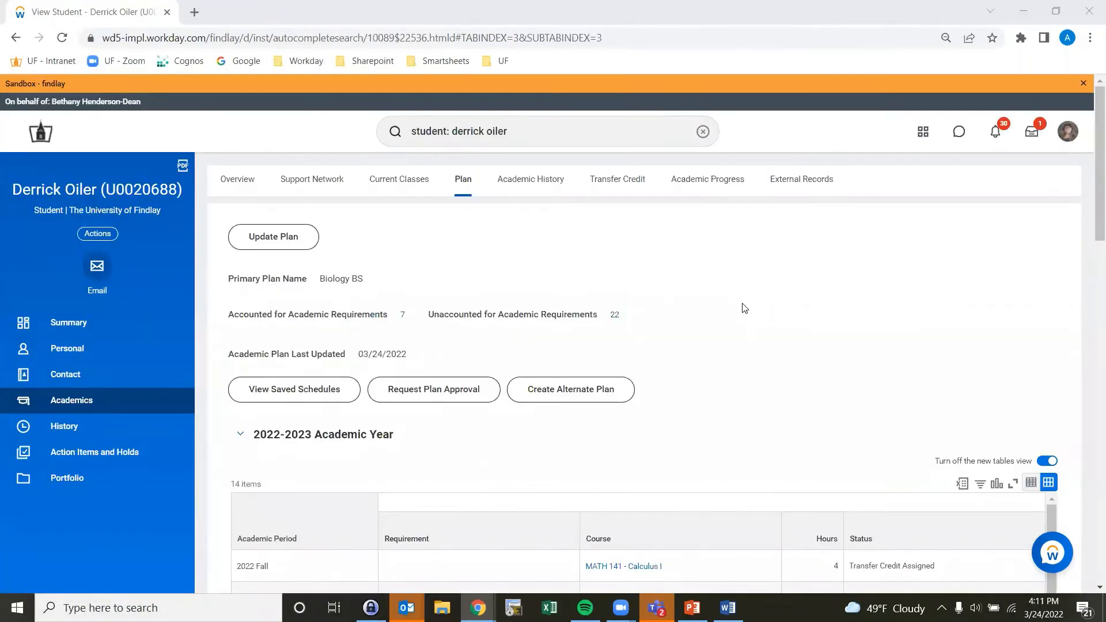
{"action": "scroll", "coordinate": [743, 308], "scroll_direction": "down", "scroll_amount": 5}
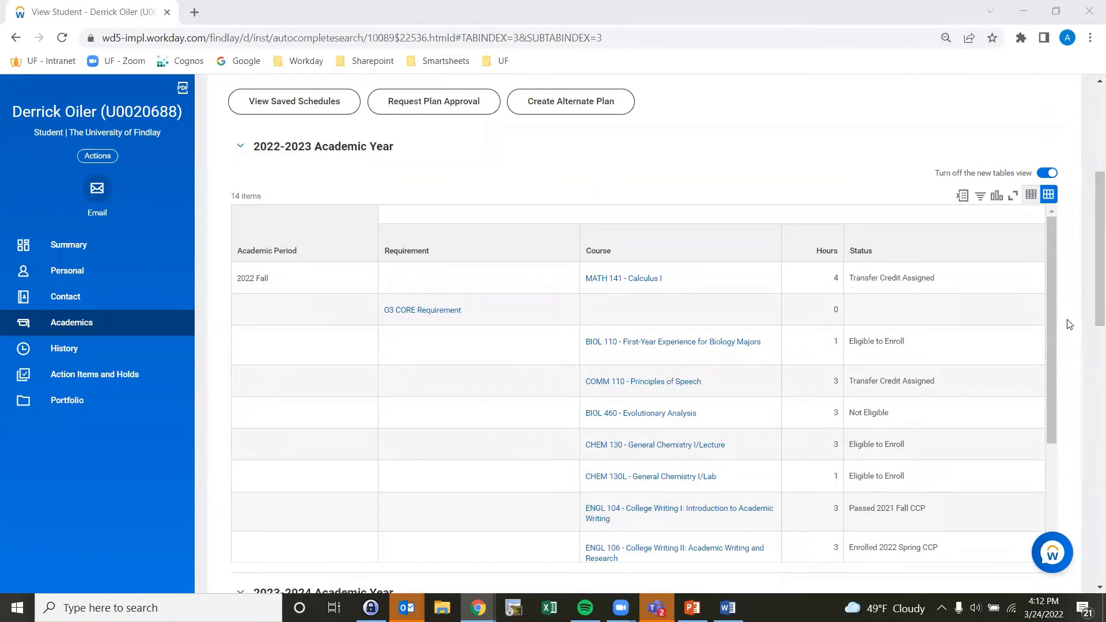
{"action": "scroll", "coordinate": [1069, 325], "scroll_direction": "down", "scroll_amount": 5}
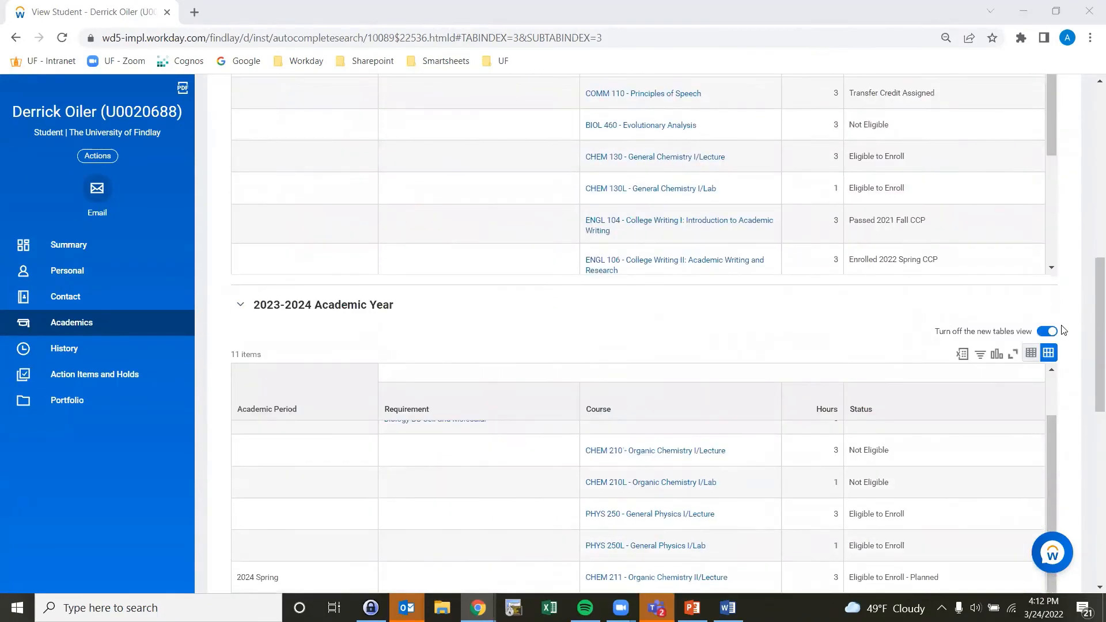
{"action": "scroll", "coordinate": [1063, 330], "scroll_direction": "down", "scroll_amount": 3}
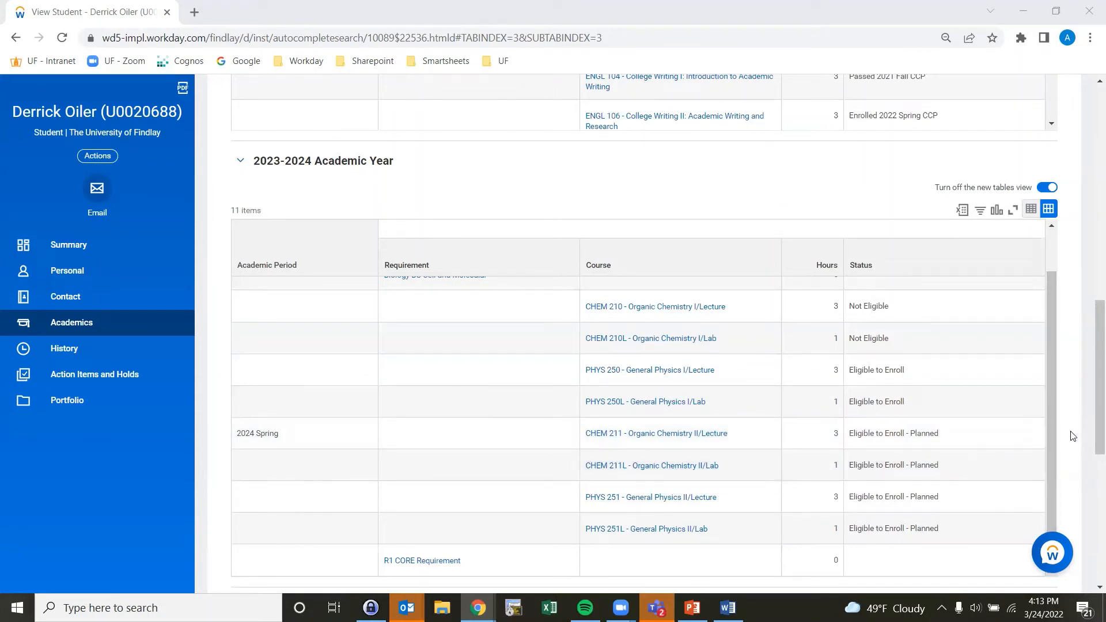
{"action": "scroll", "coordinate": [788, 299], "scroll_direction": "up", "scroll_amount": 15}
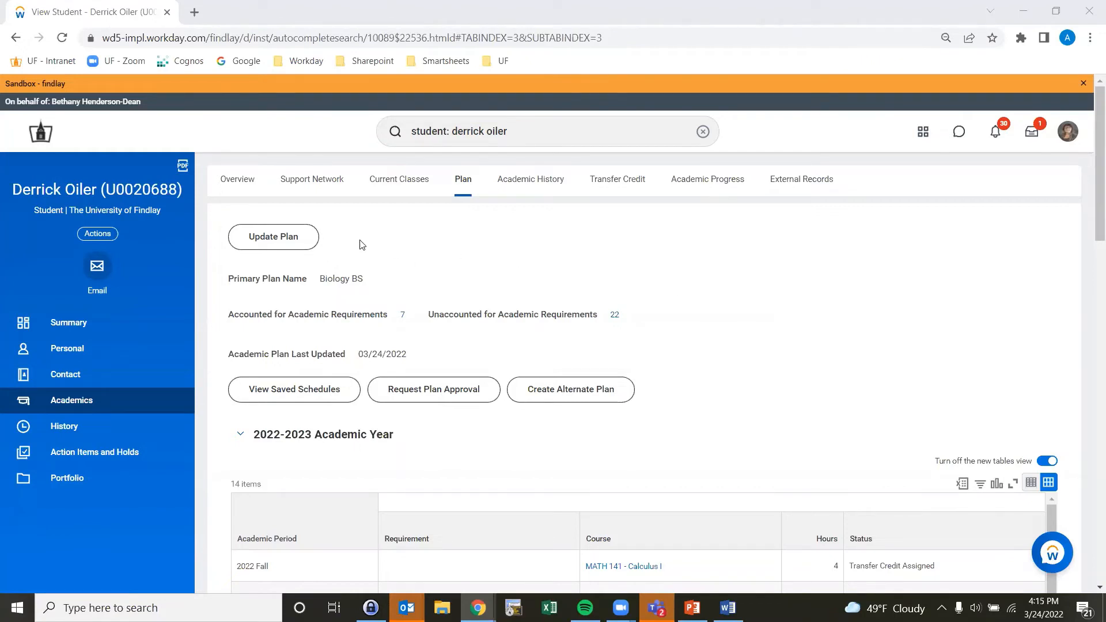
Step: Update the plan by removing the MATH 141, COMM 110, ENGL 104, ENGL 106 and BIOL 460 rows from 2022 Fall, then submit
{"action": "left_click", "coordinate": [283, 240]}
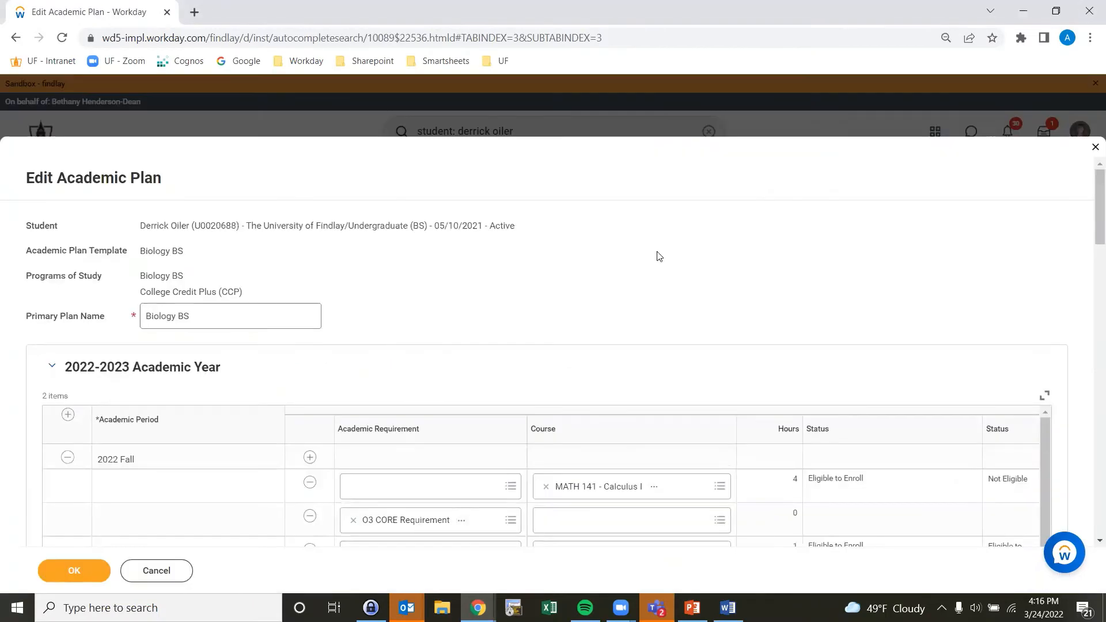
{"action": "scroll", "coordinate": [662, 258], "scroll_direction": "down", "scroll_amount": 1}
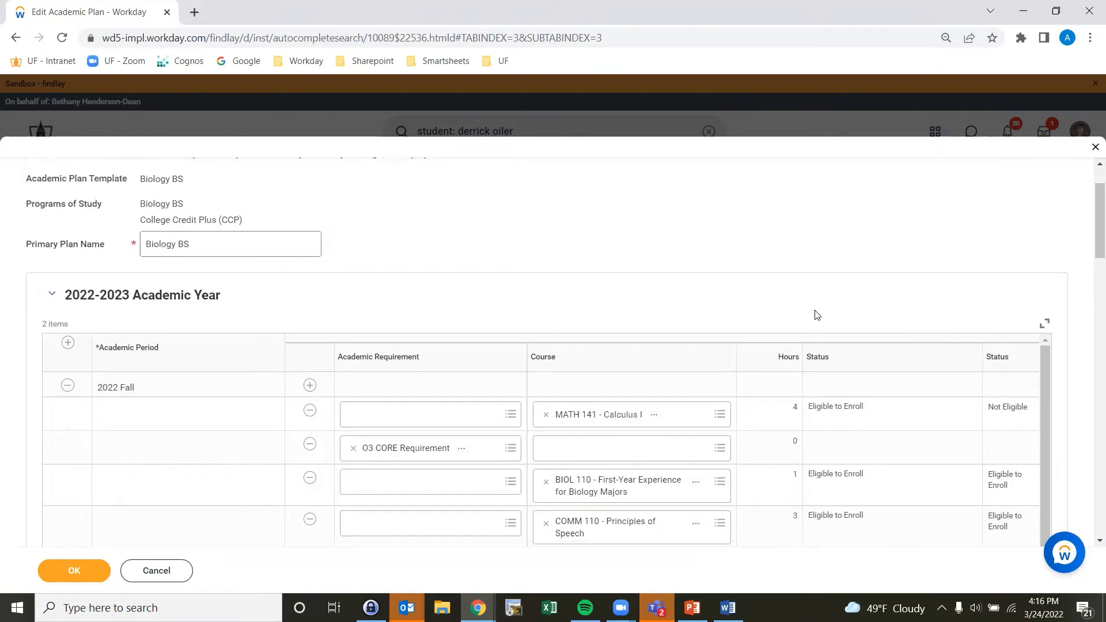
{"action": "scroll", "coordinate": [818, 311], "scroll_direction": "up", "scroll_amount": 1}
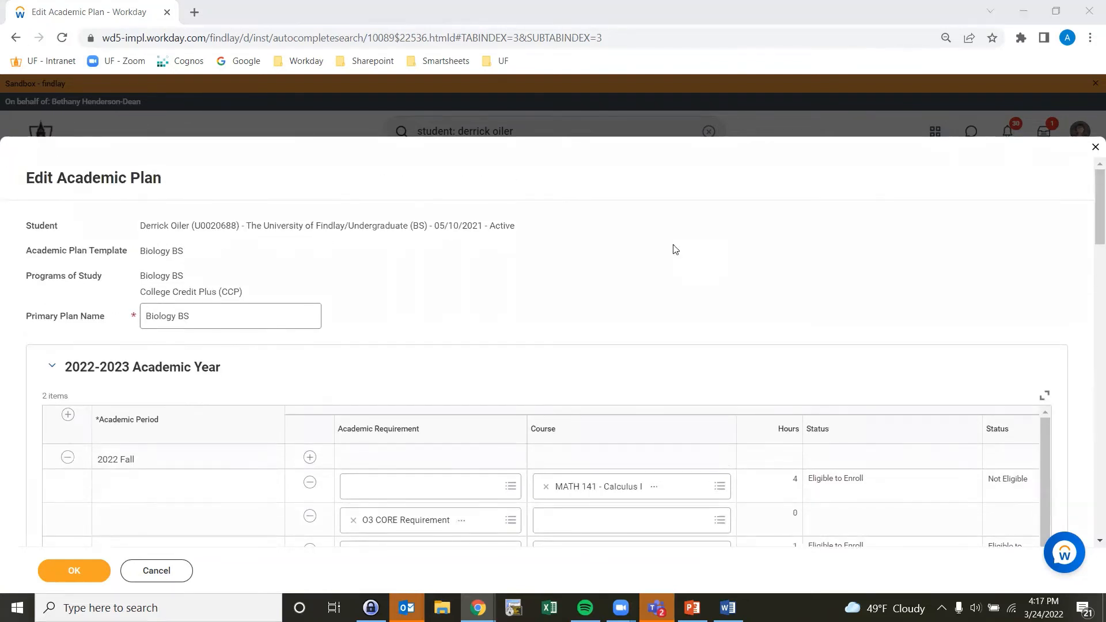
{"action": "scroll", "coordinate": [675, 248], "scroll_direction": "down", "scroll_amount": 3}
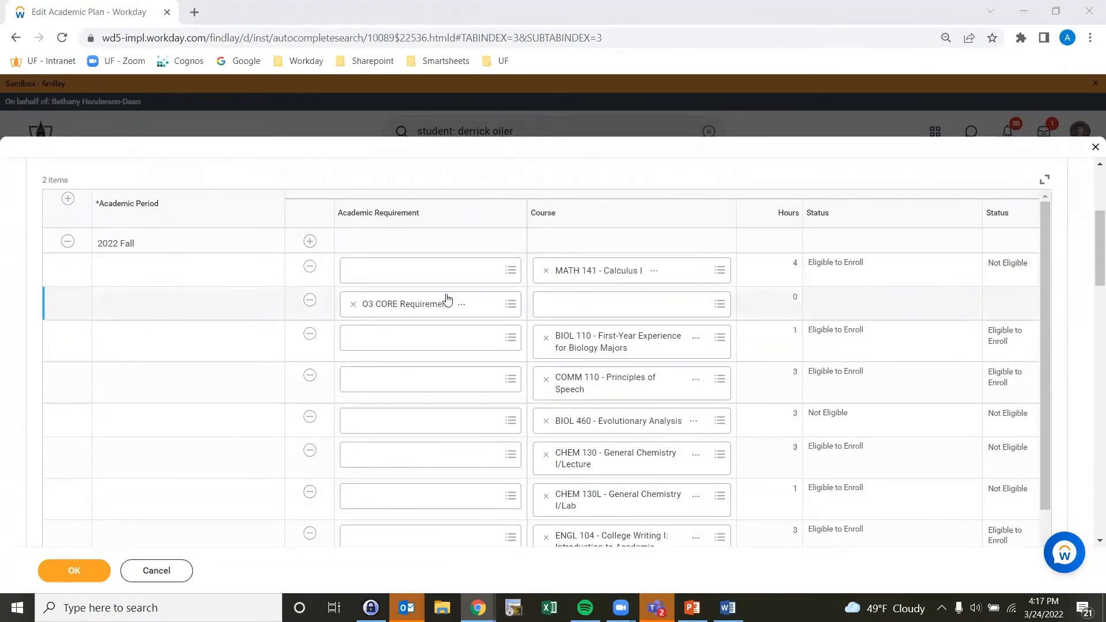
{"action": "left_click", "coordinate": [309, 267]}
{"action": "left_click", "coordinate": [309, 267]}
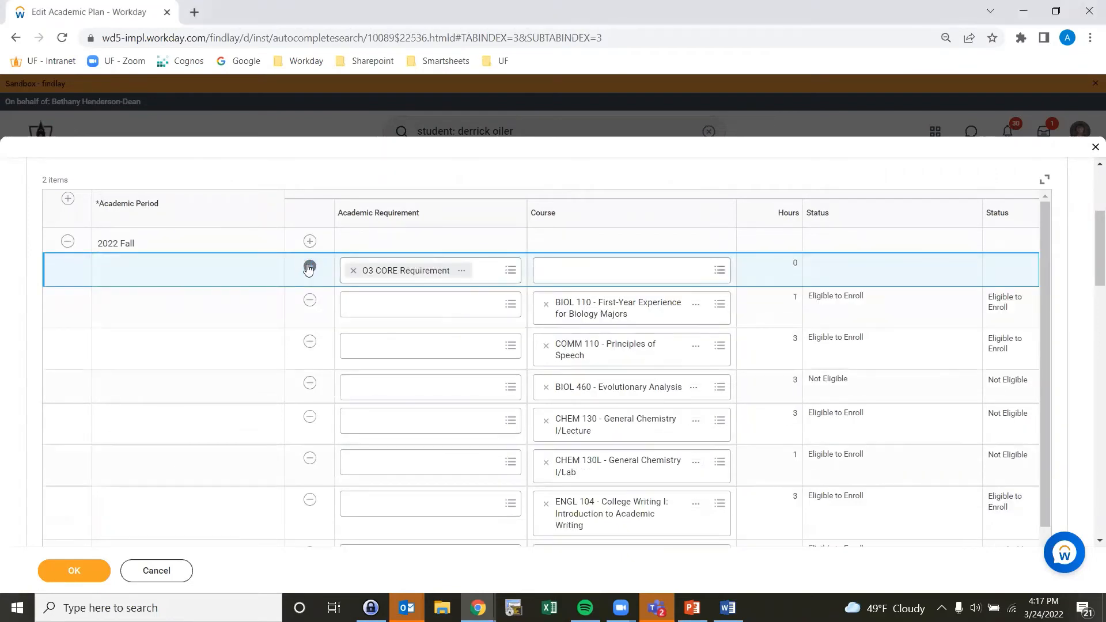
{"action": "left_click", "coordinate": [310, 343]}
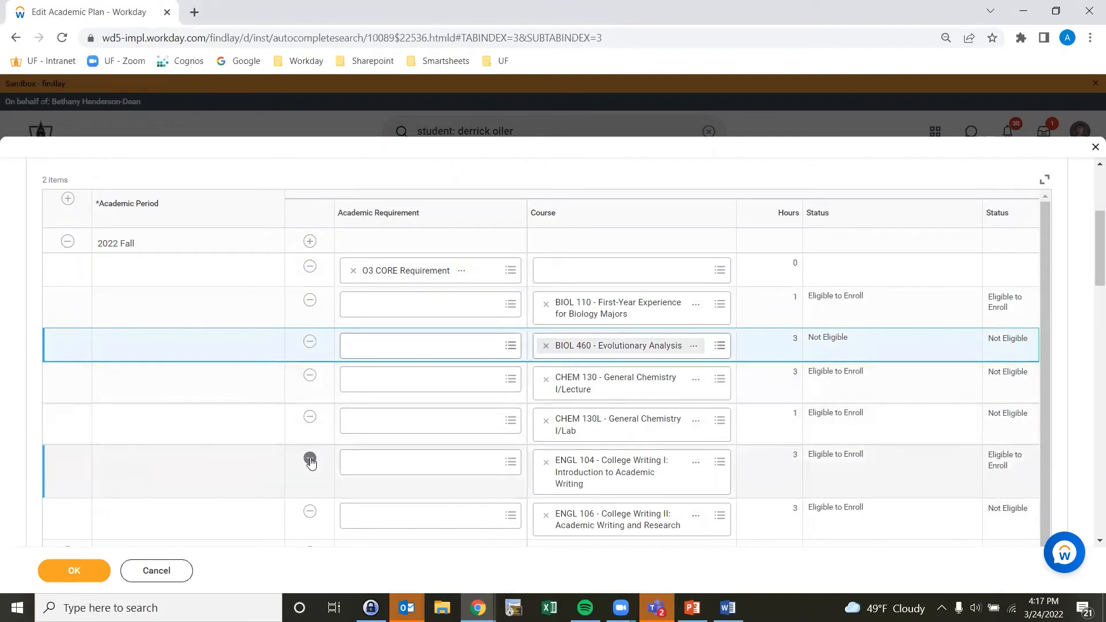
{"action": "left_click", "coordinate": [310, 459]}
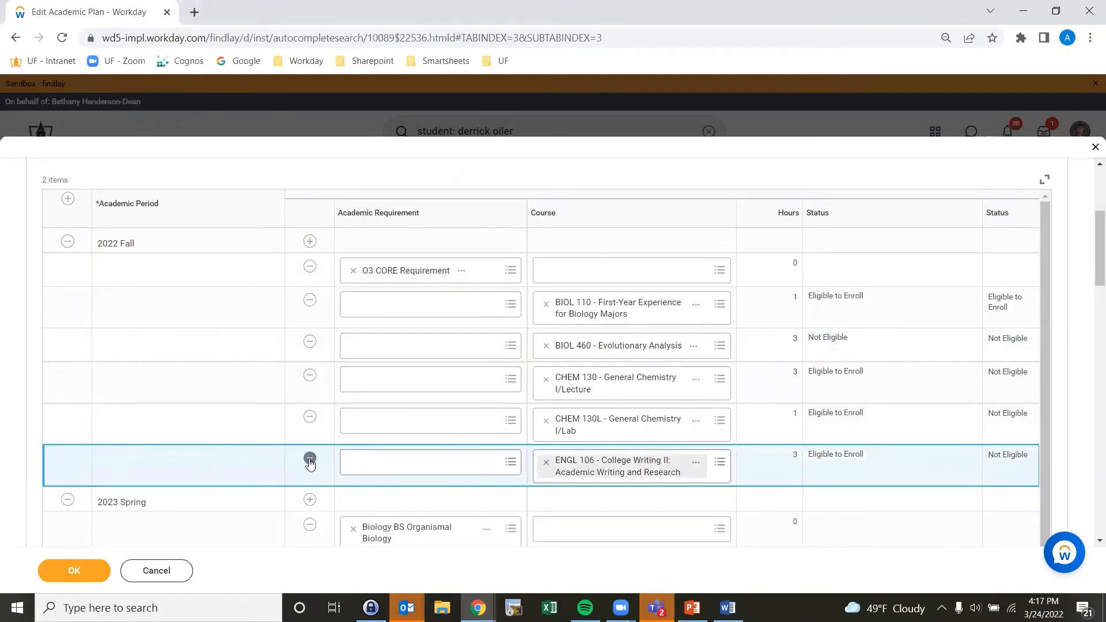
{"action": "left_click", "coordinate": [310, 459]}
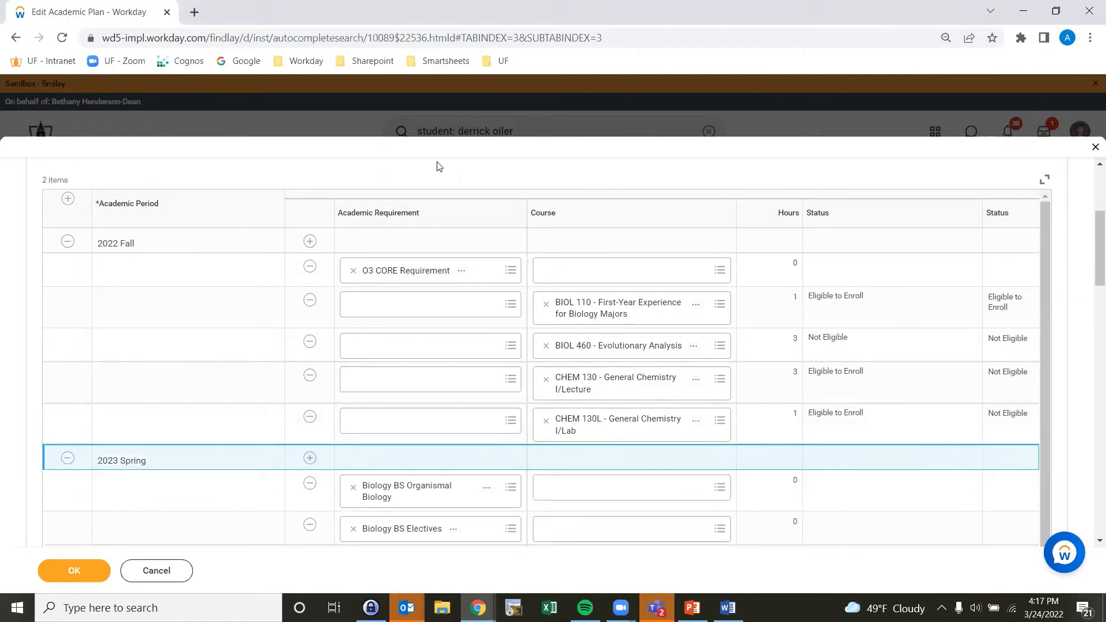
{"action": "left_click", "coordinate": [309, 344]}
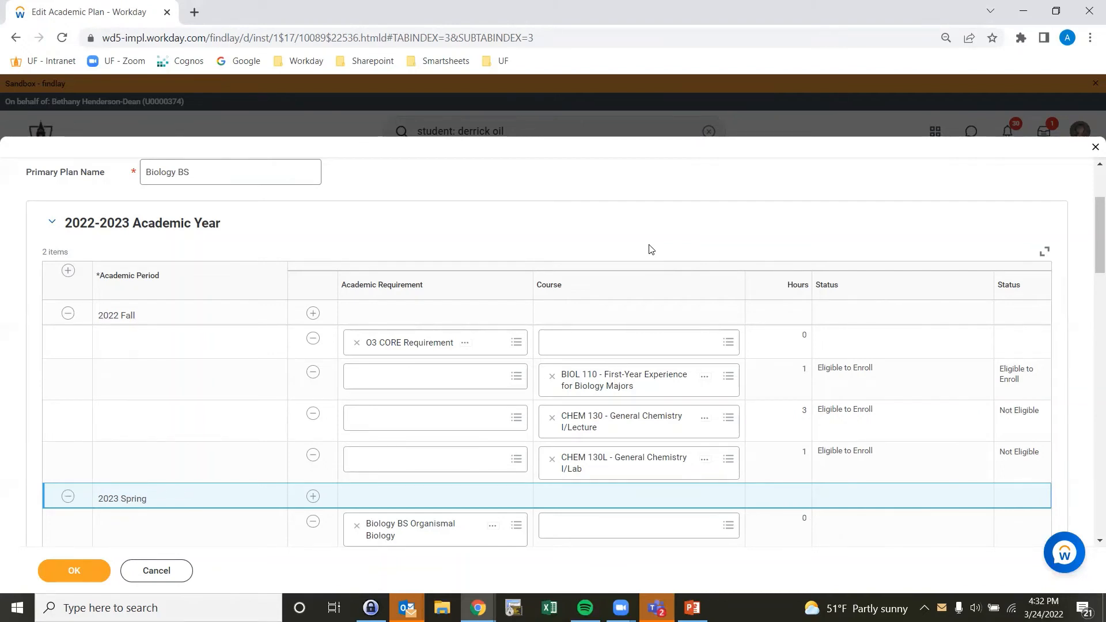
{"action": "left_click", "coordinate": [71, 576]}
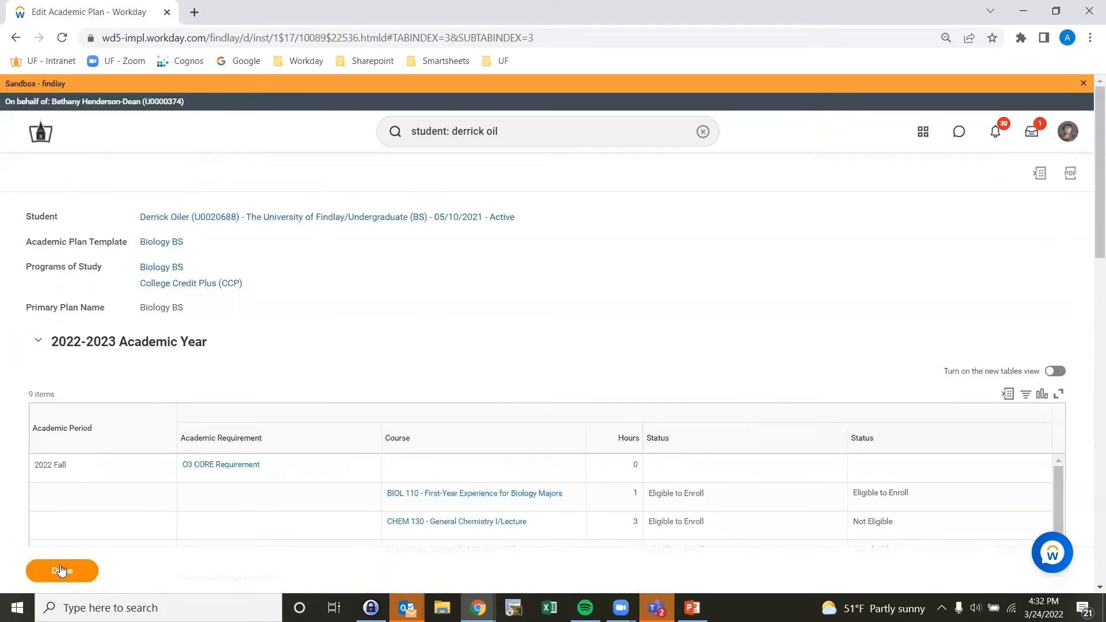
{"action": "left_click", "coordinate": [61, 572]}
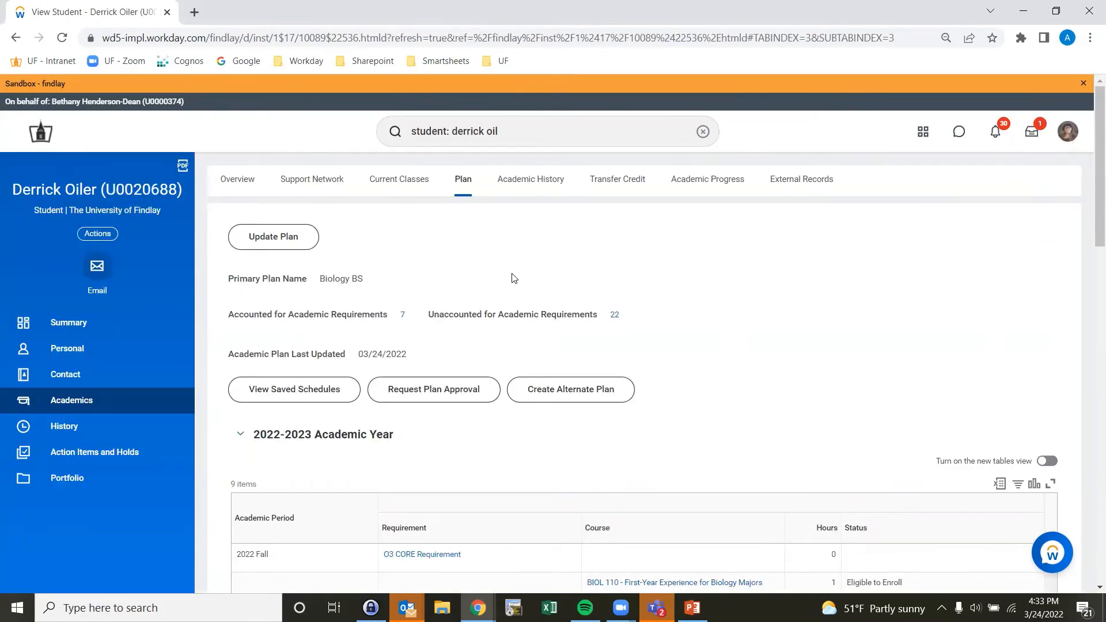
Step: From the Advisor Dashboard, run Find Course Sections for 2022 Fall (08/15/2022-12/08/2022) at the Undergraduate academic level
{"action": "left_click", "coordinate": [45, 136]}
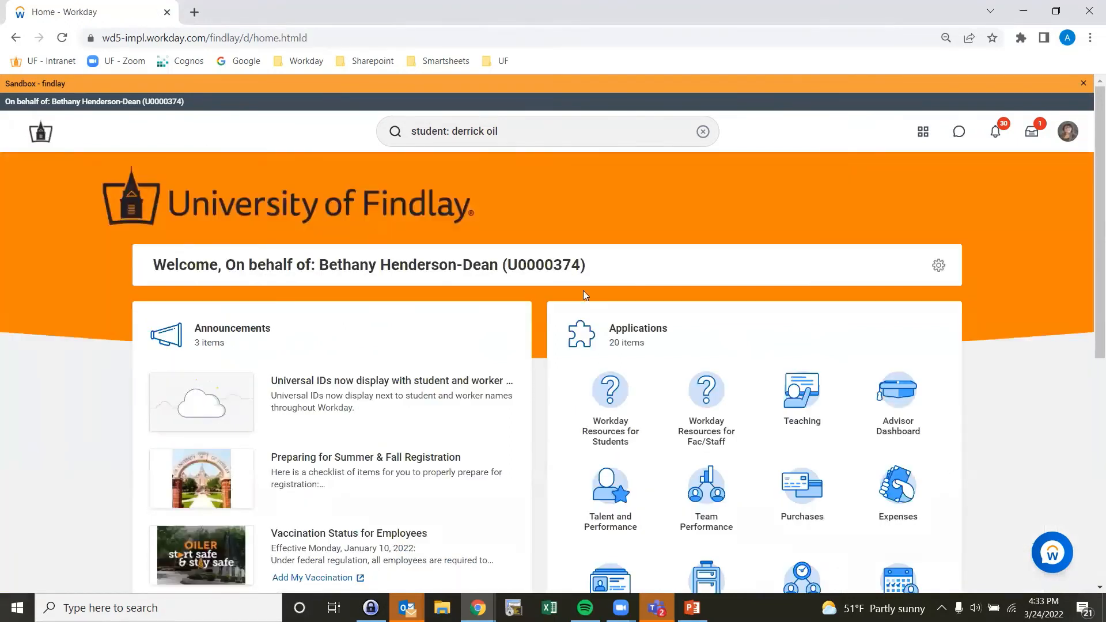
{"action": "left_click", "coordinate": [896, 394]}
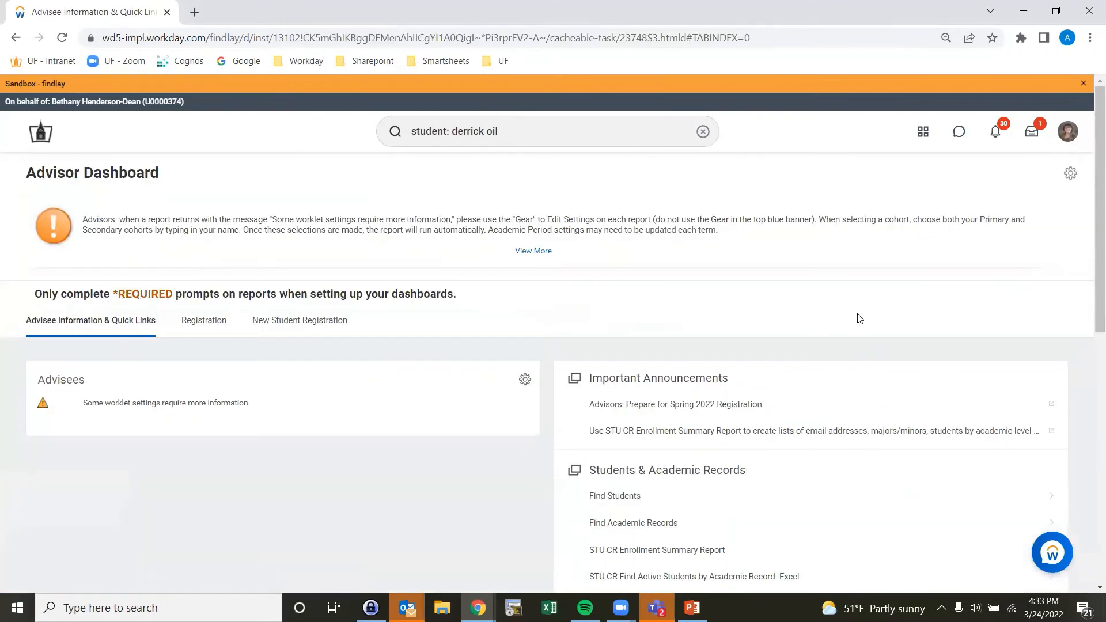
{"action": "scroll", "coordinate": [855, 318], "scroll_direction": "down", "scroll_amount": 5}
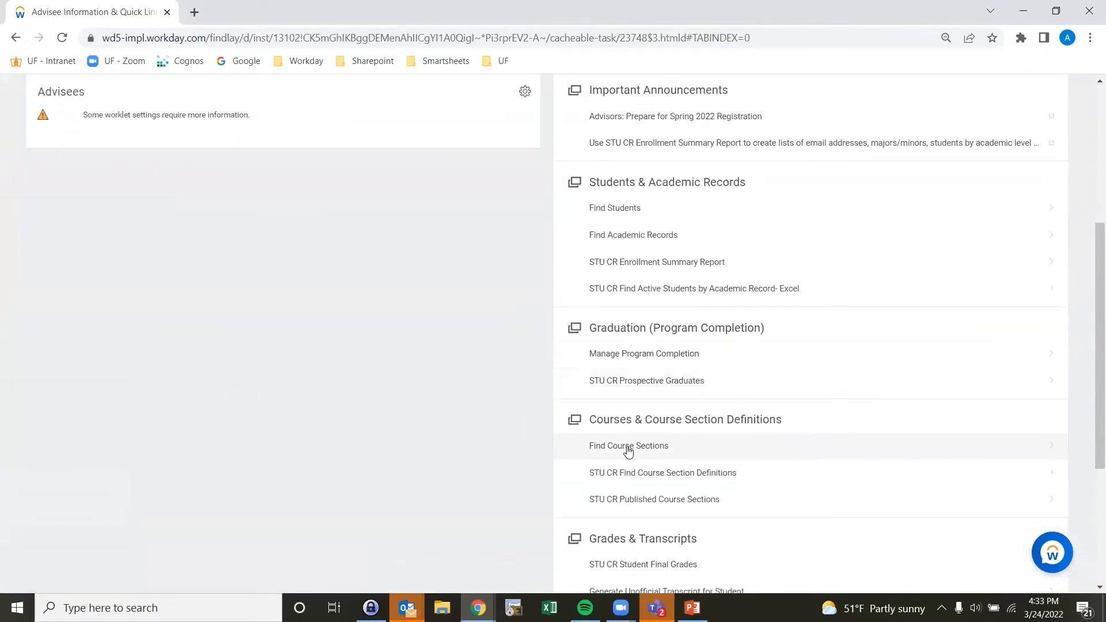
{"action": "left_click", "coordinate": [626, 450]}
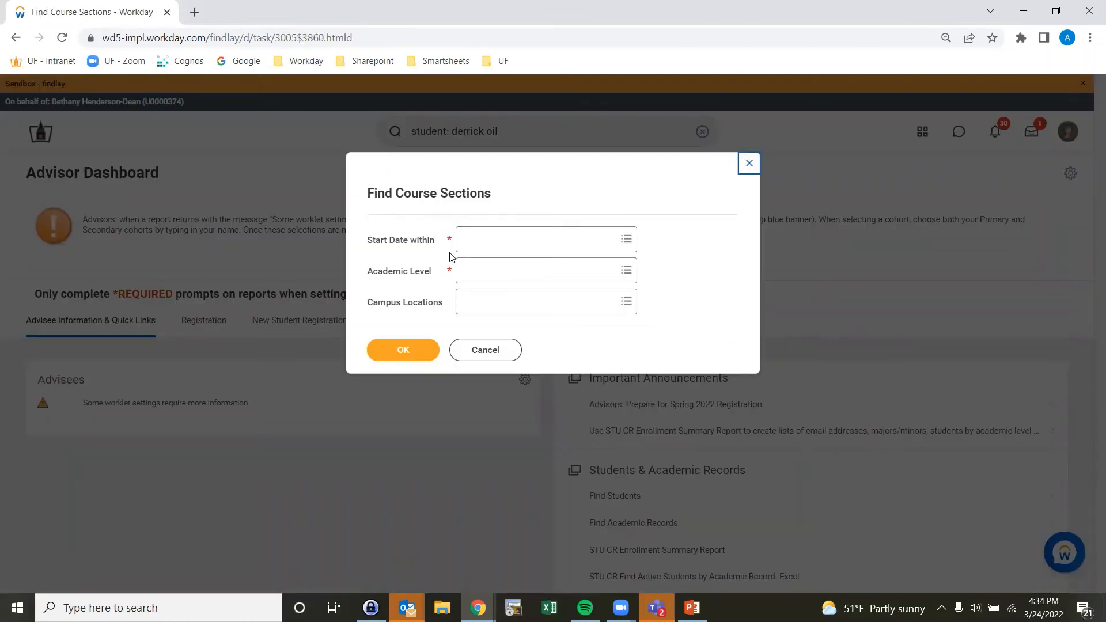
{"action": "left_click", "coordinate": [479, 245]}
{"action": "type", "text": "20"}
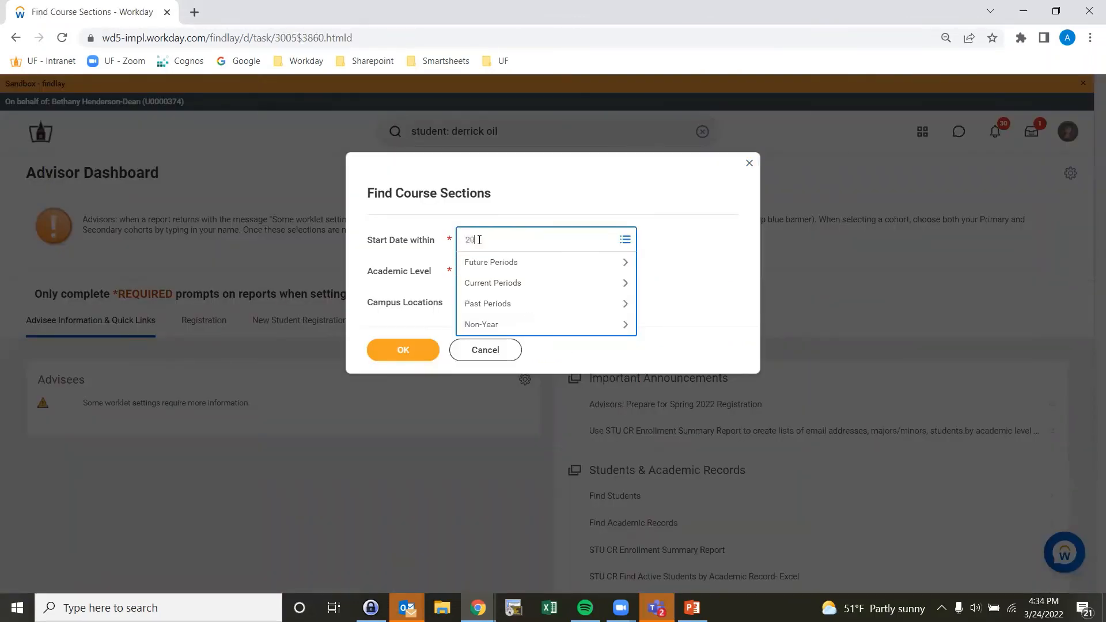
{"action": "type", "text": "22 fall"}
{"action": "key", "text": "Return"}
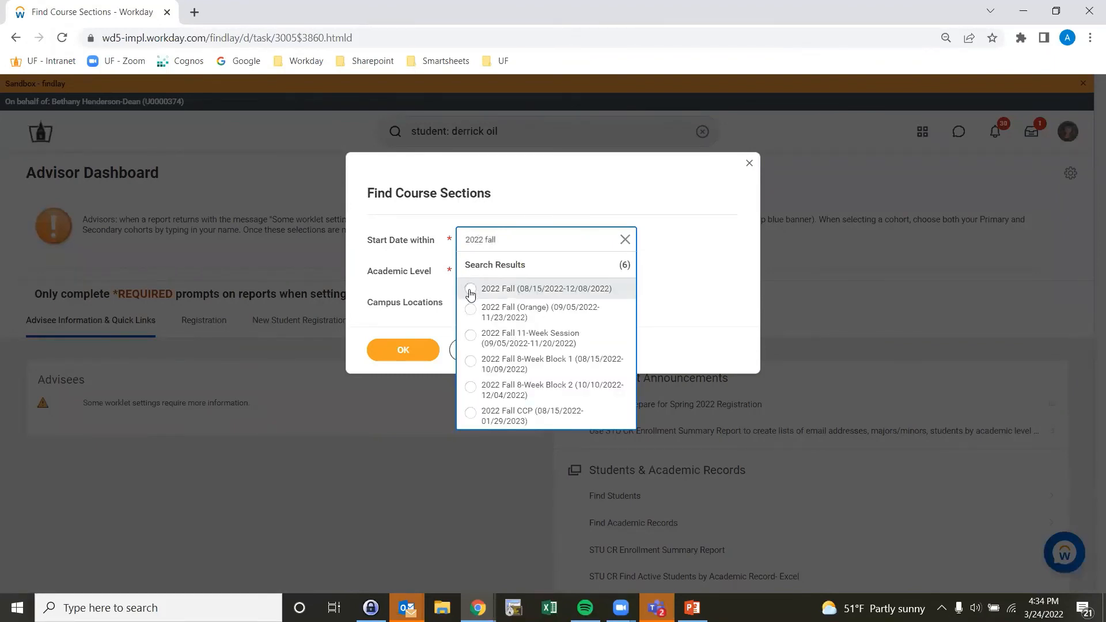
{"action": "left_click", "coordinate": [470, 290]}
{"action": "left_click", "coordinate": [487, 280]}
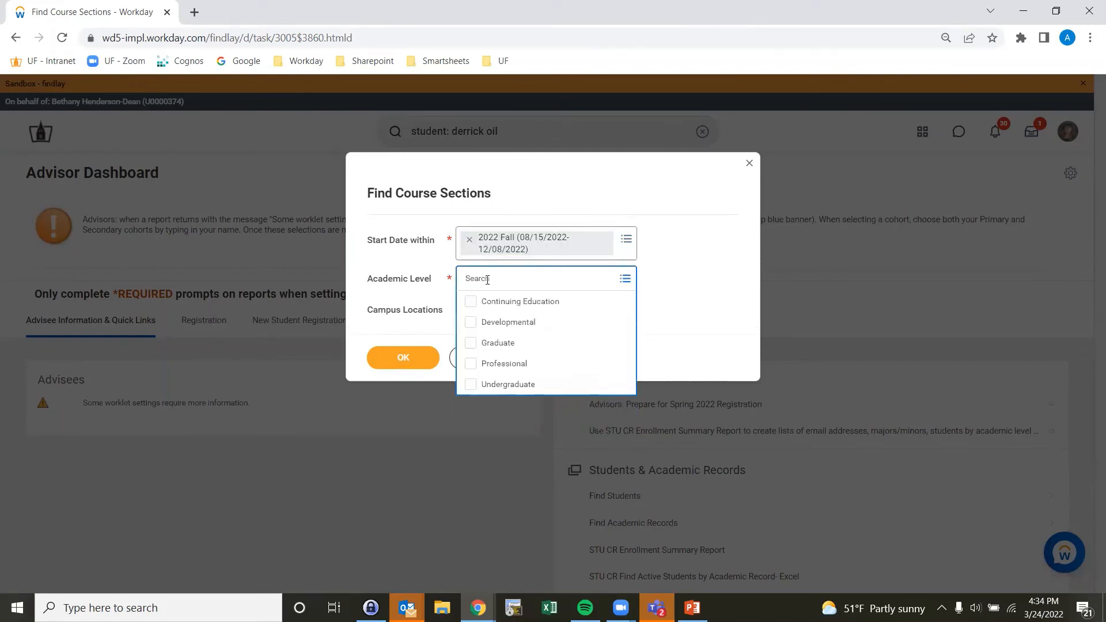
{"action": "left_click", "coordinate": [483, 386]}
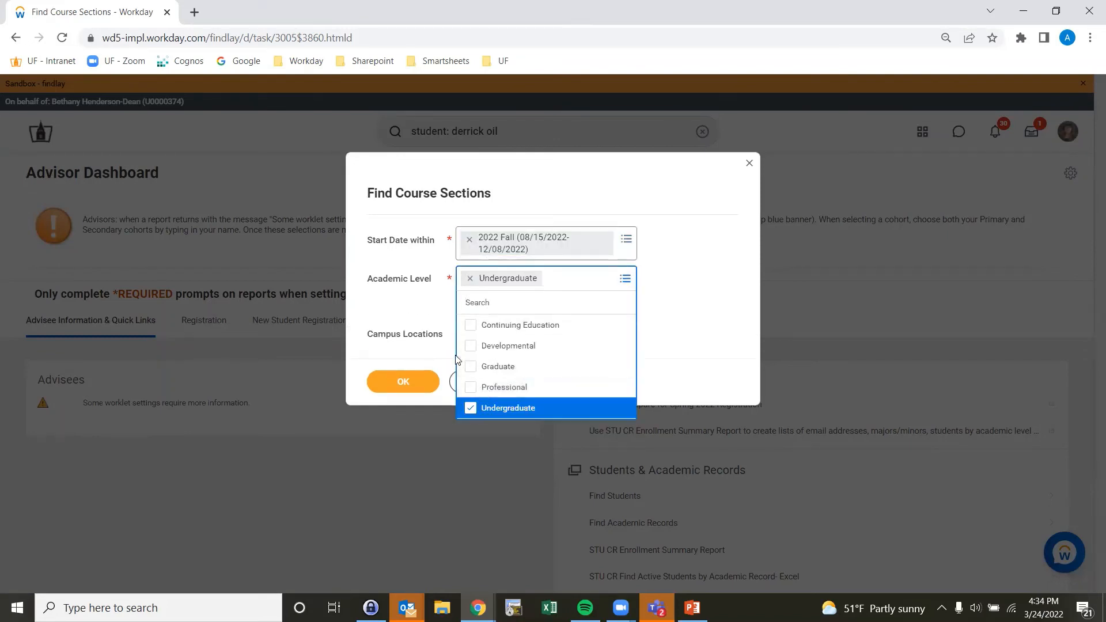
{"action": "left_click", "coordinate": [408, 356]}
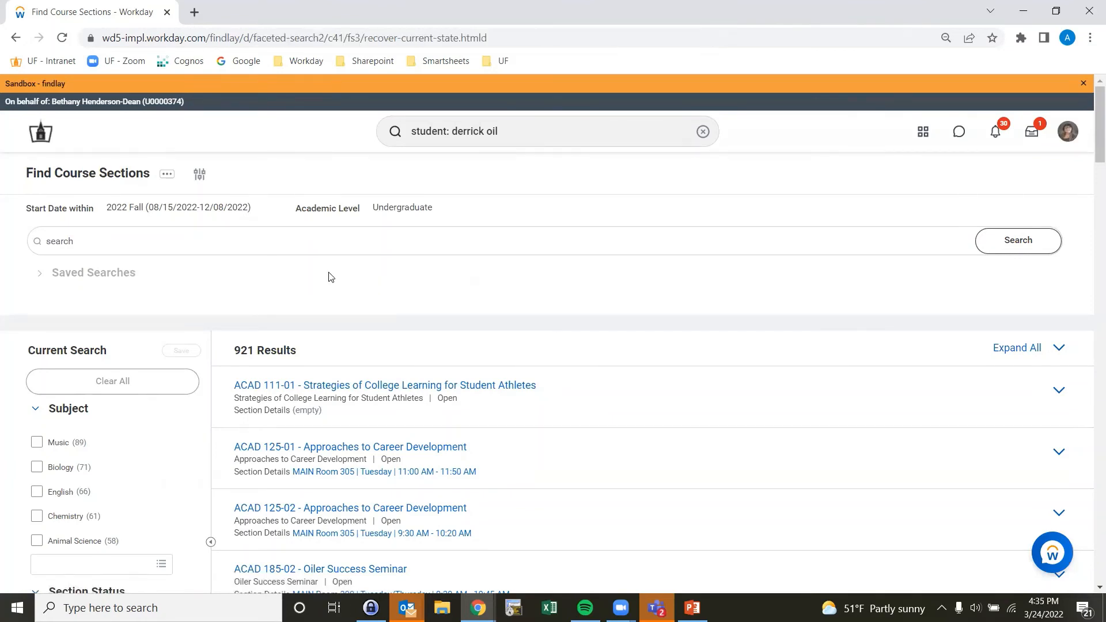
Step: Filter the course section results by the CORE+ :: O3 course tag and the Open section status
{"action": "scroll", "coordinate": [199, 386], "scroll_direction": "down", "scroll_amount": 5}
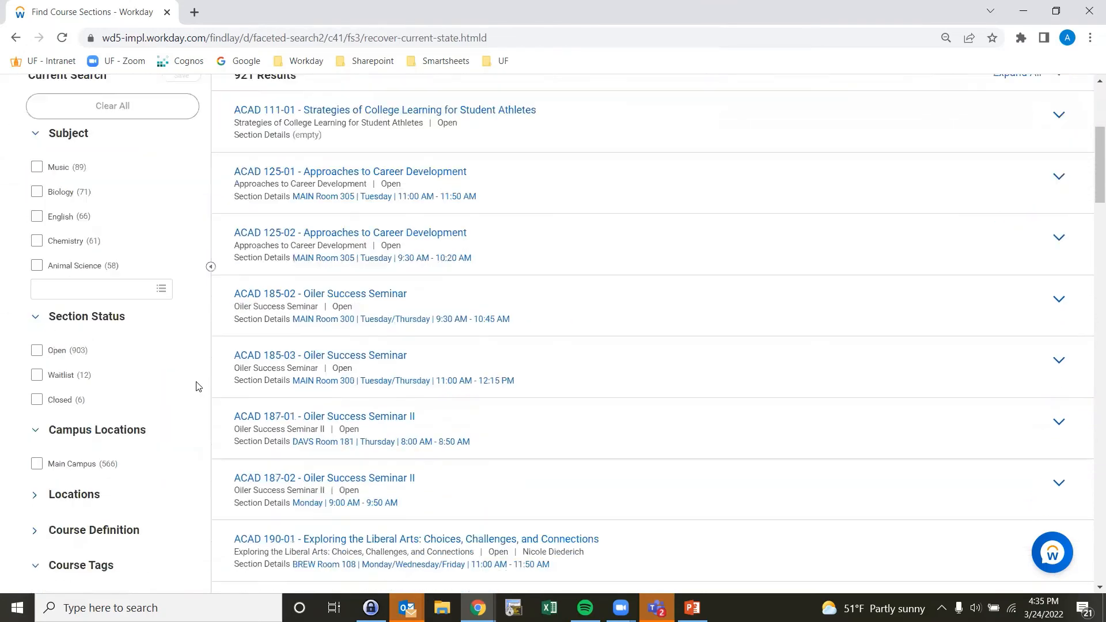
{"action": "scroll", "coordinate": [199, 386], "scroll_direction": "down", "scroll_amount": 5}
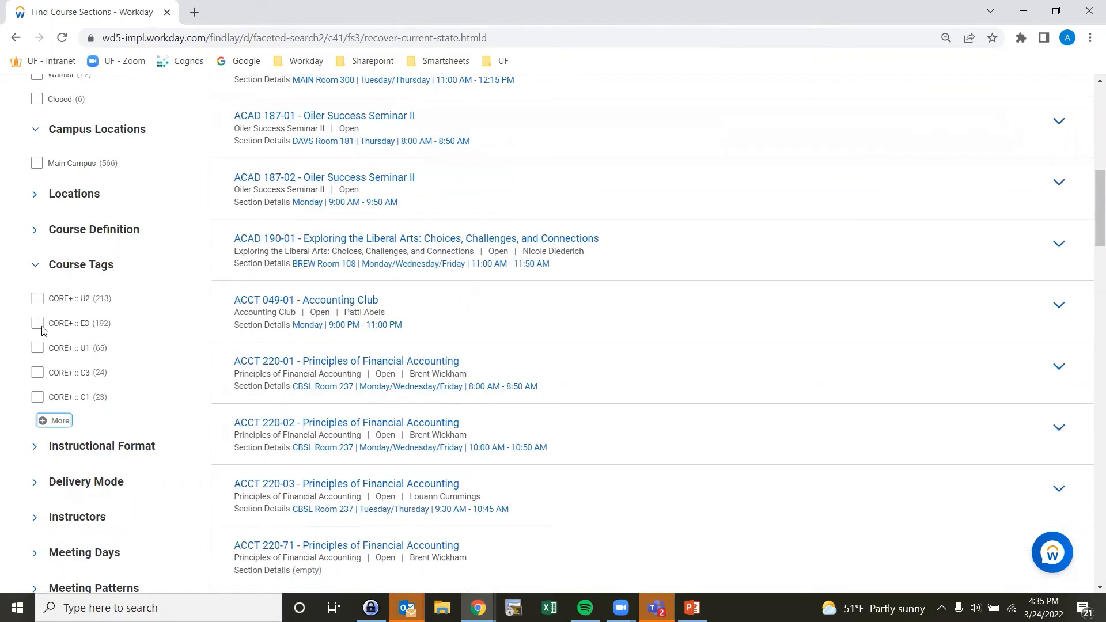
{"action": "left_click", "coordinate": [54, 422]}
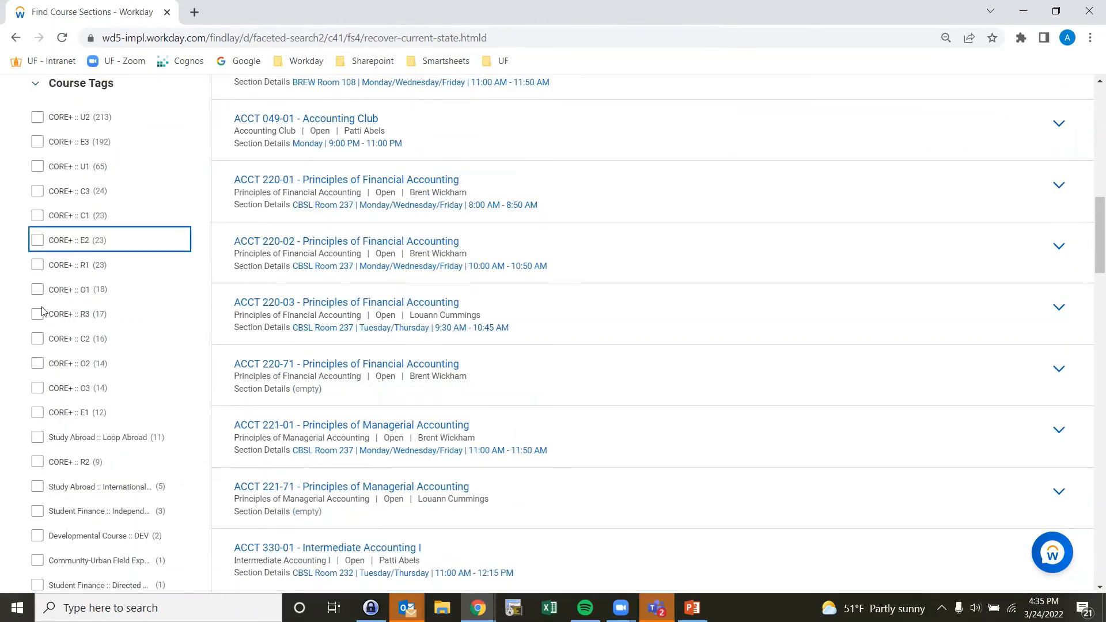
{"action": "left_click", "coordinate": [37, 387]}
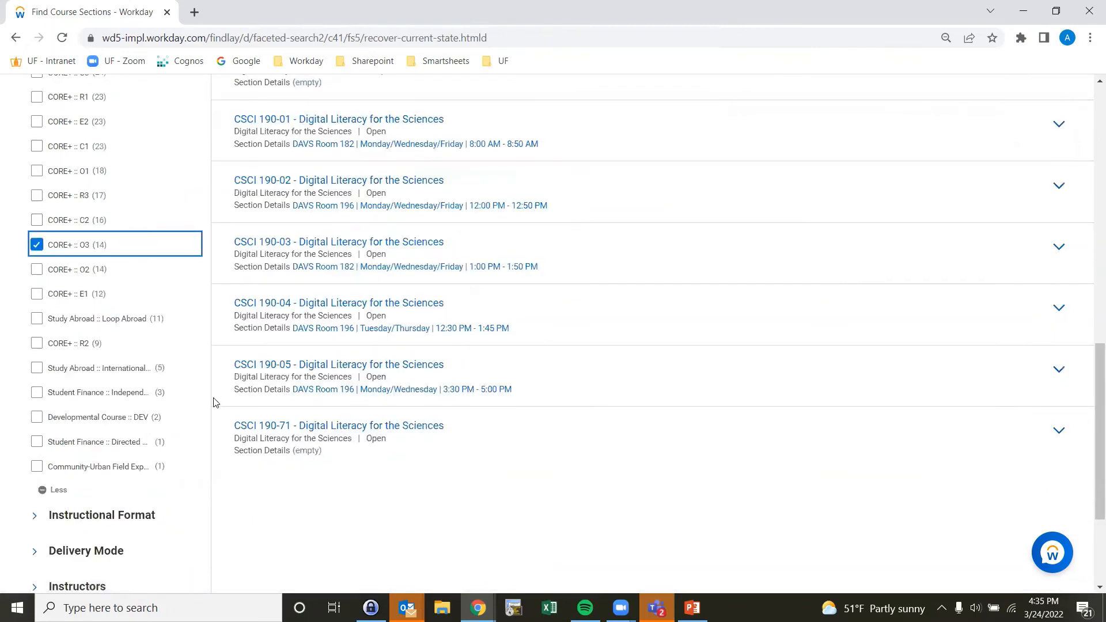
{"action": "scroll", "coordinate": [214, 398], "scroll_direction": "up", "scroll_amount": 4}
{"action": "scroll", "coordinate": [214, 401], "scroll_direction": "up", "scroll_amount": 6}
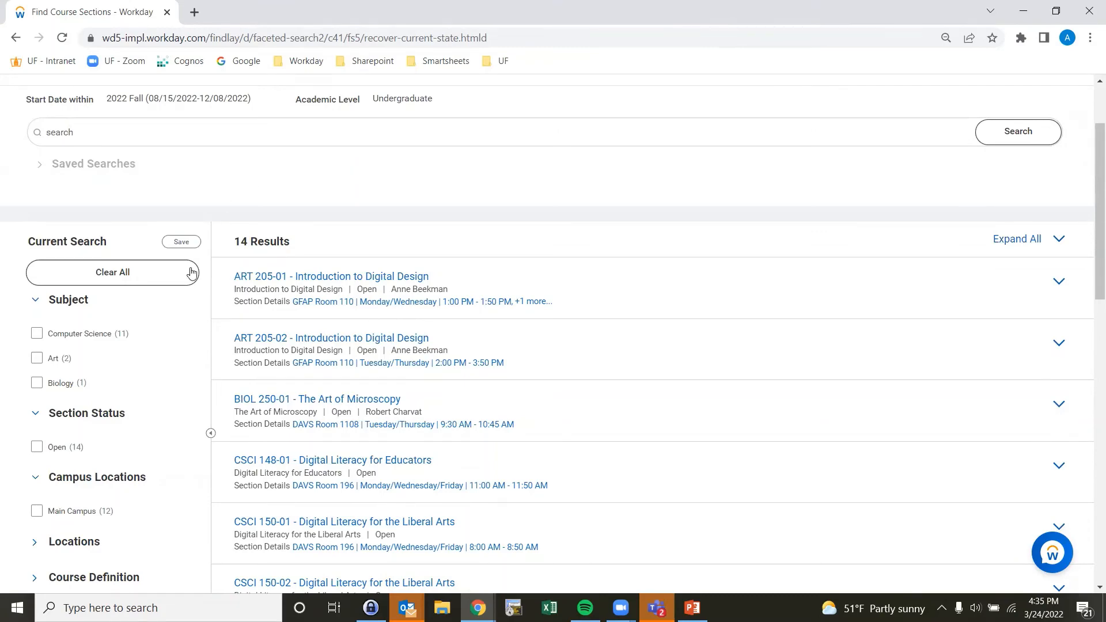
{"action": "left_click", "coordinate": [36, 447]}
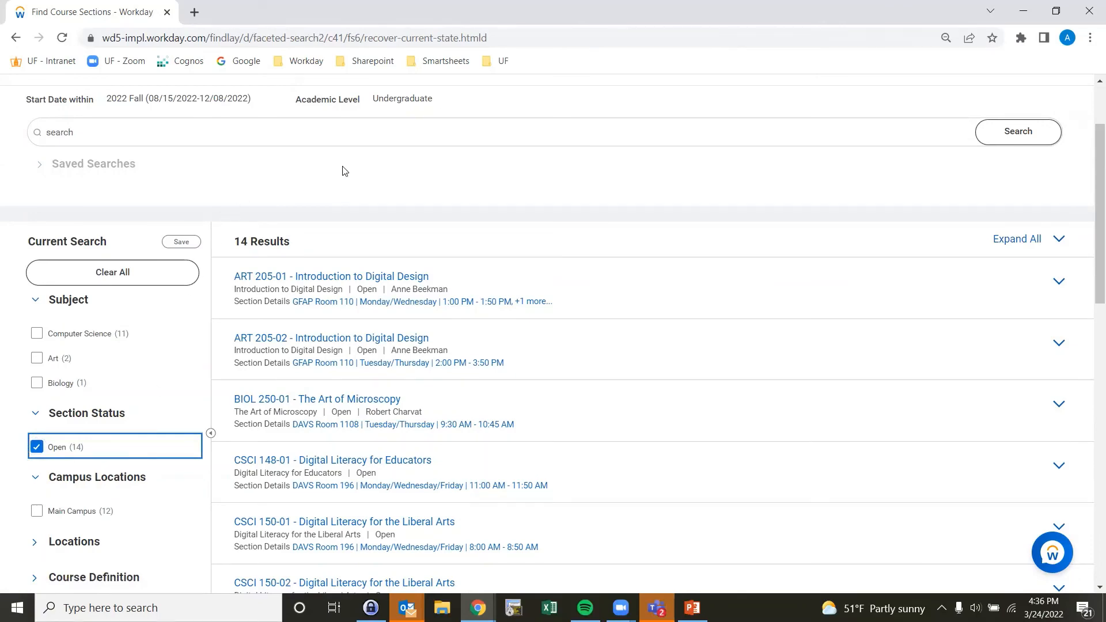
{"action": "scroll", "coordinate": [398, 311], "scroll_direction": "up", "scroll_amount": 2}
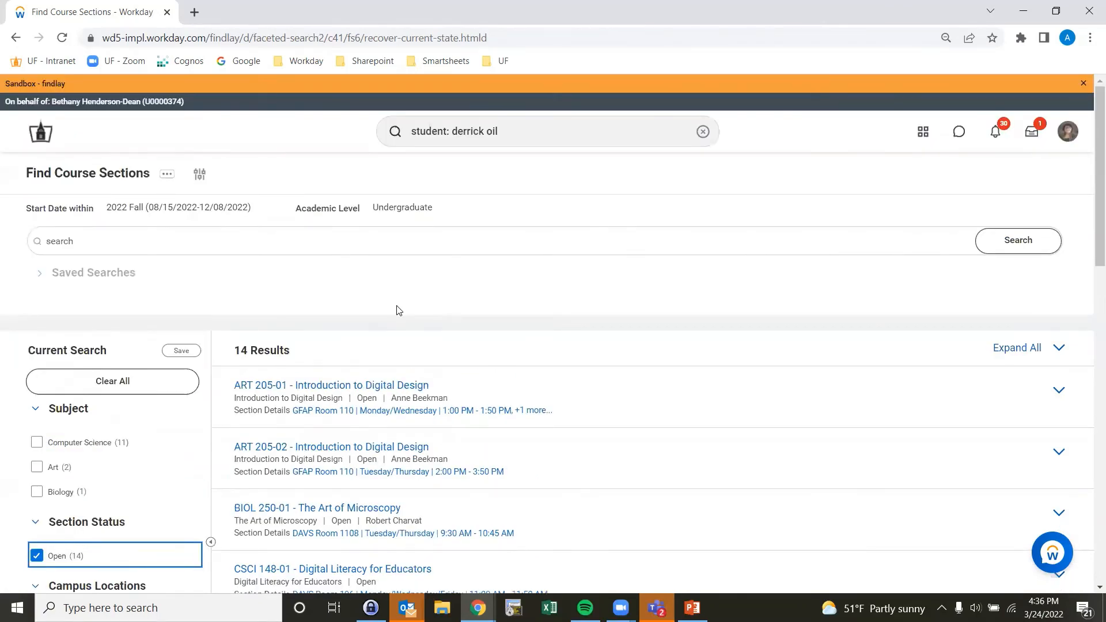
{"action": "scroll", "coordinate": [553, 271], "scroll_direction": "down", "scroll_amount": 3}
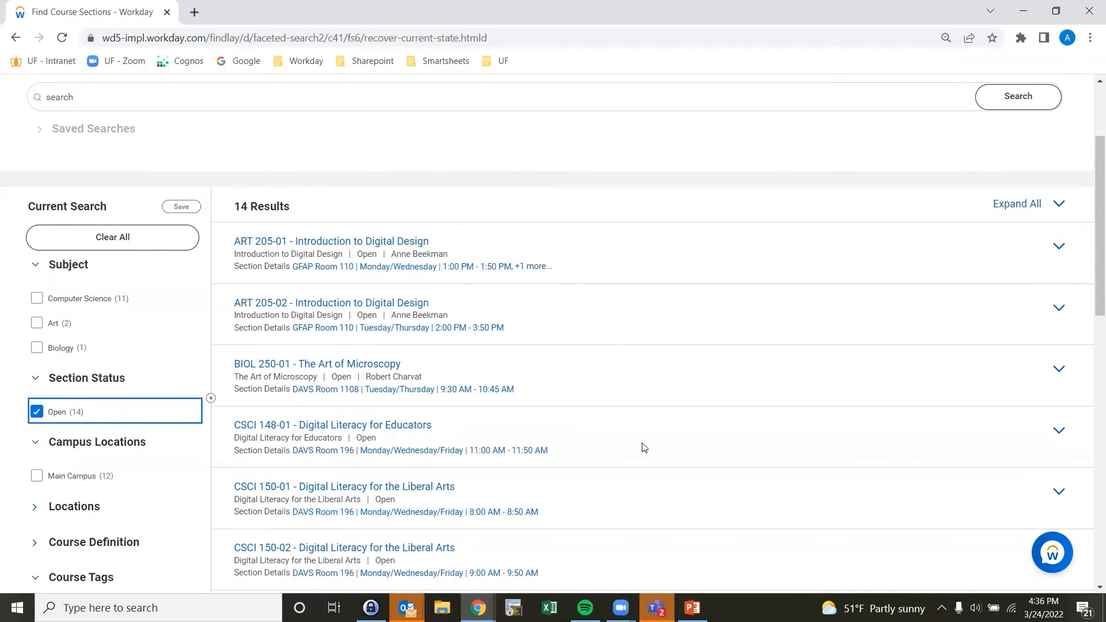
Step: Update the 2022 Fall plan with CSCI 150 for the O3 CORE requirement, ANTH 210 for C3 CORE, PHYS 250 and PHYS 250L, then submit
{"action": "scroll", "coordinate": [565, 512], "scroll_direction": "down", "scroll_amount": 1}
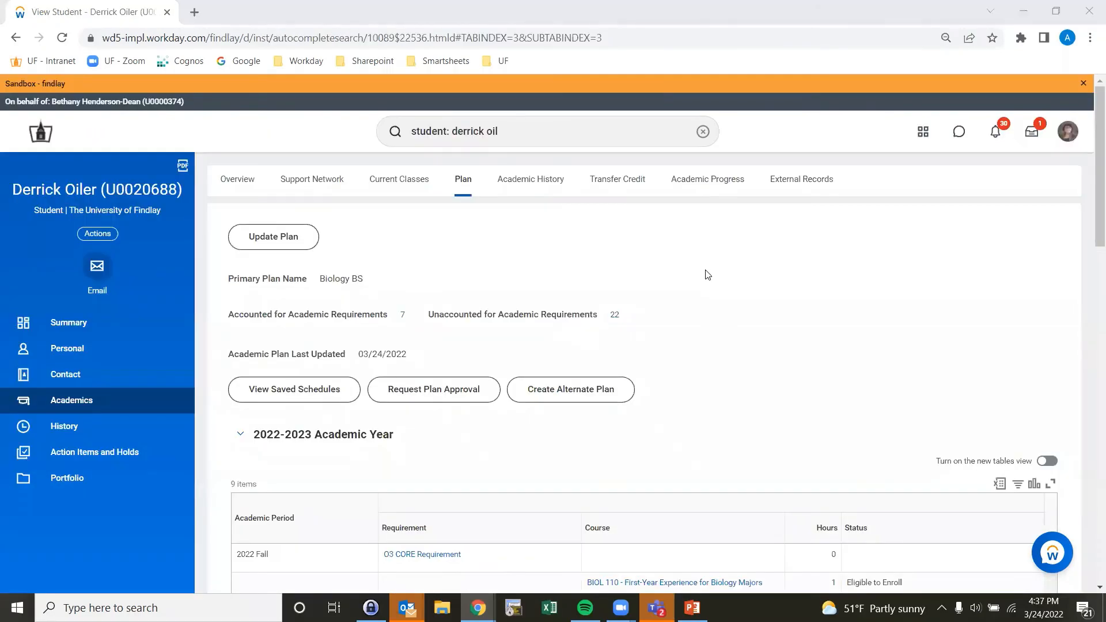
{"action": "left_click", "coordinate": [304, 235]}
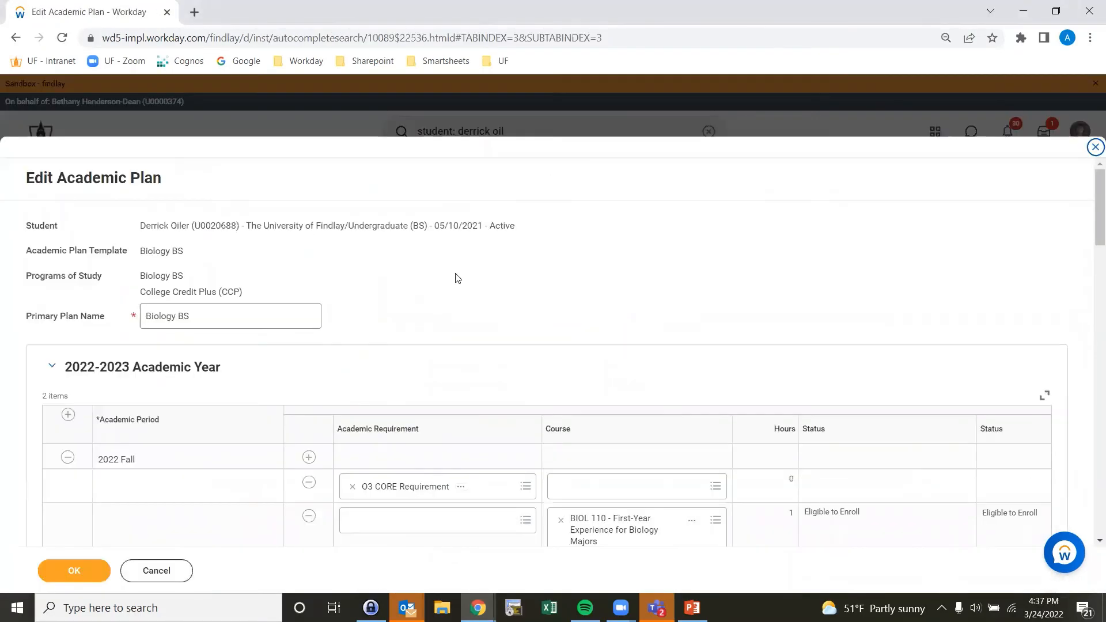
{"action": "scroll", "coordinate": [617, 328], "scroll_direction": "down", "scroll_amount": 3}
{"action": "left_click", "coordinate": [710, 344]}
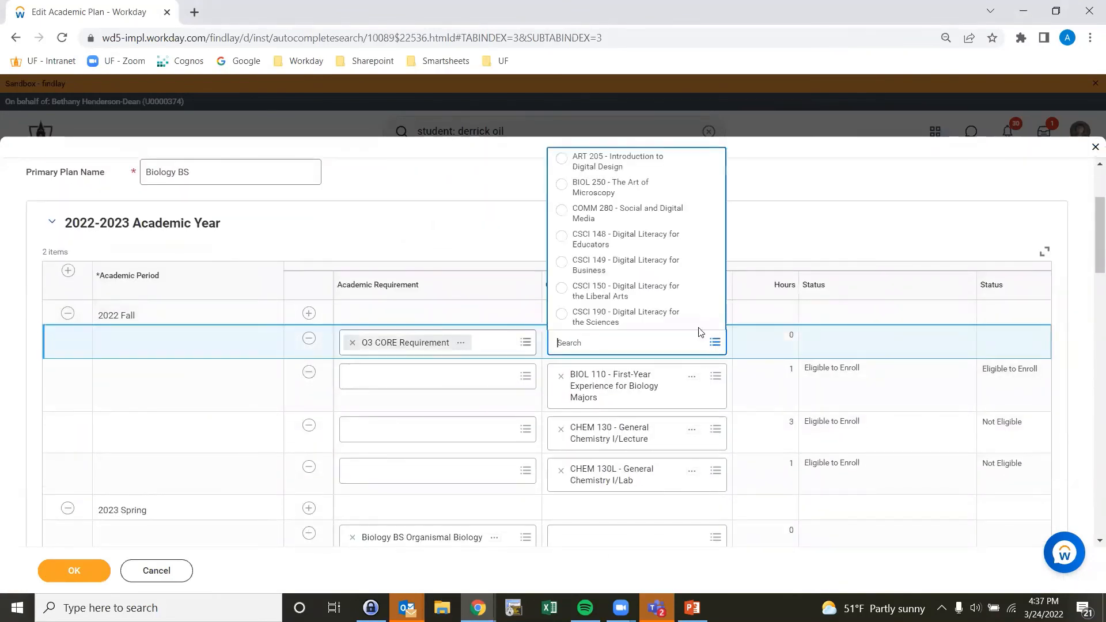
{"action": "left_click", "coordinate": [620, 298]}
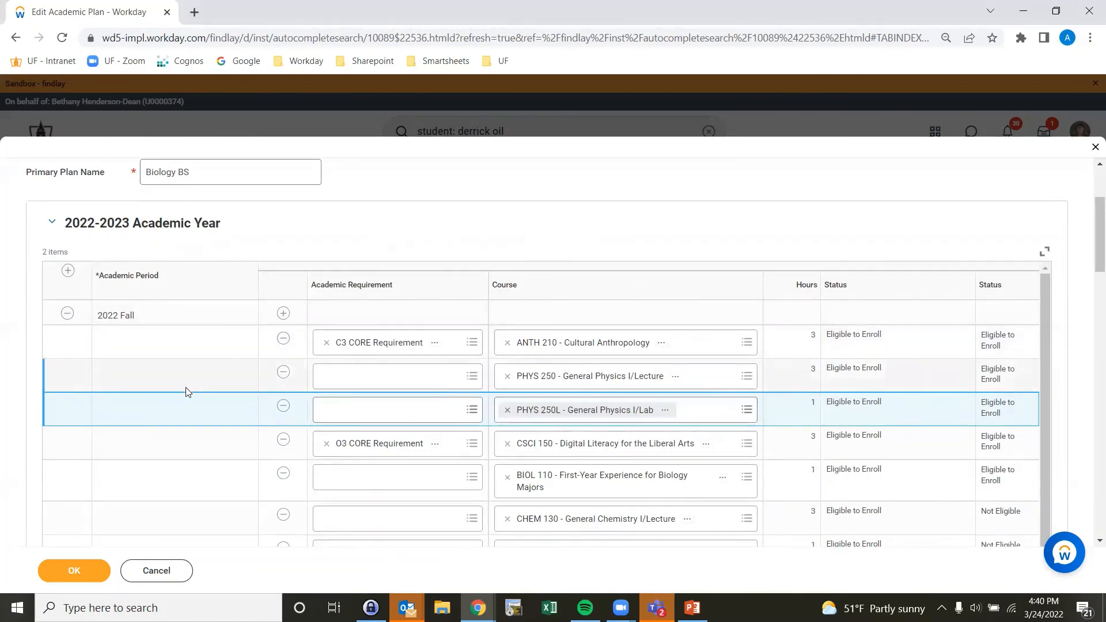
{"action": "left_click", "coordinate": [81, 567]}
{"action": "left_click", "coordinate": [72, 571]}
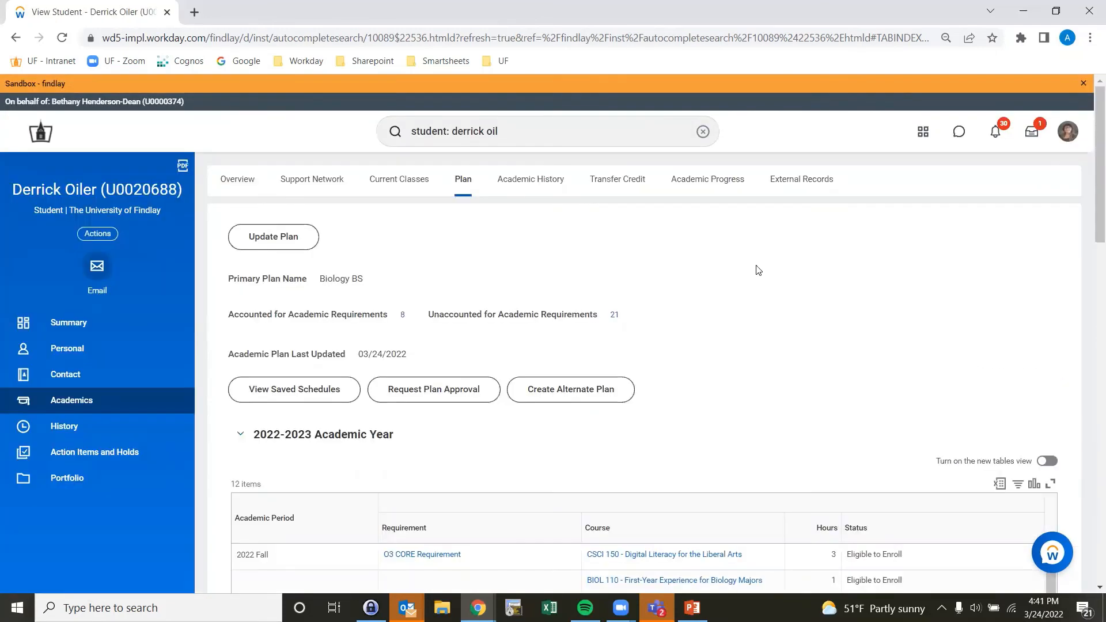
Step: Review the updated courses in the 2022-2023 and 2023-2024 academic years of the plan
{"action": "scroll", "coordinate": [757, 270], "scroll_direction": "down", "scroll_amount": 4}
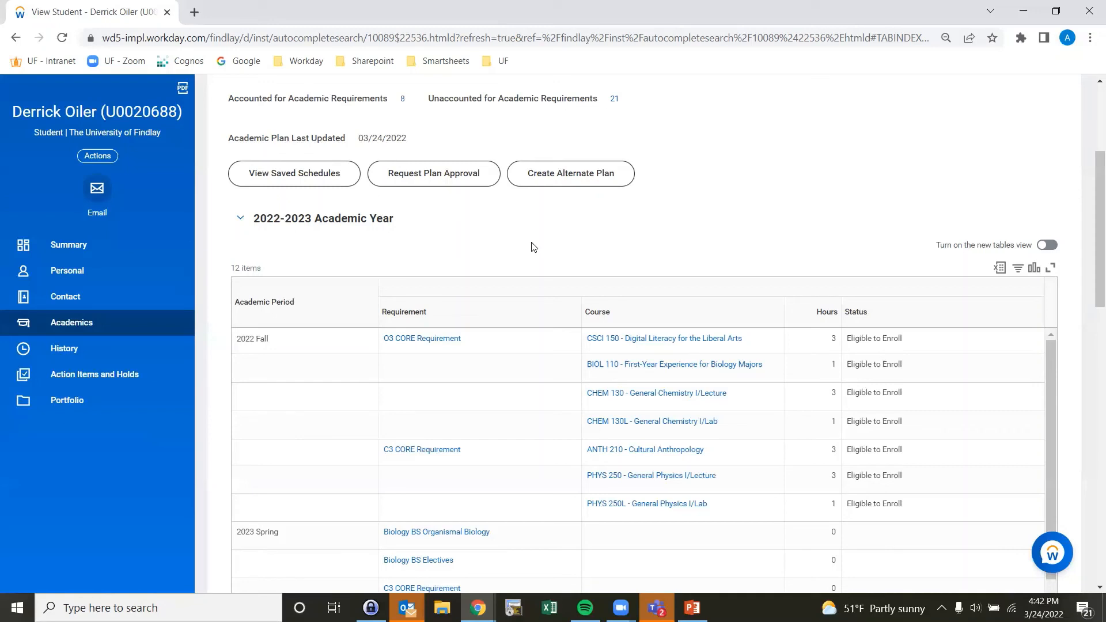
{"action": "scroll", "coordinate": [236, 369], "scroll_direction": "down", "scroll_amount": 1}
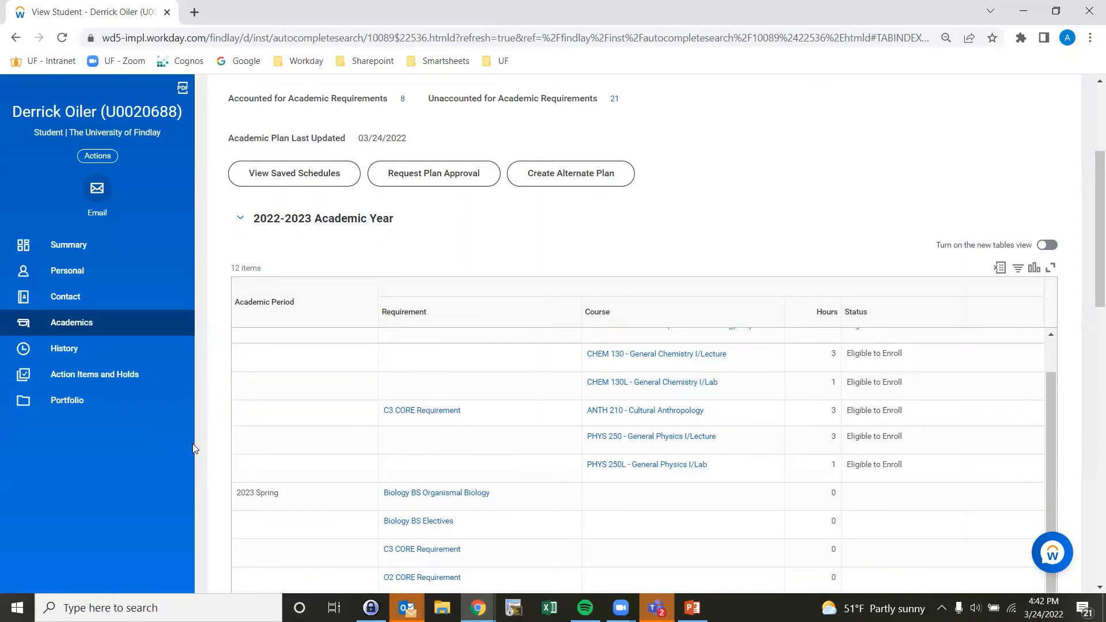
{"action": "scroll", "coordinate": [192, 443], "scroll_direction": "down", "scroll_amount": 4}
{"action": "scroll", "coordinate": [203, 462], "scroll_direction": "down", "scroll_amount": 2}
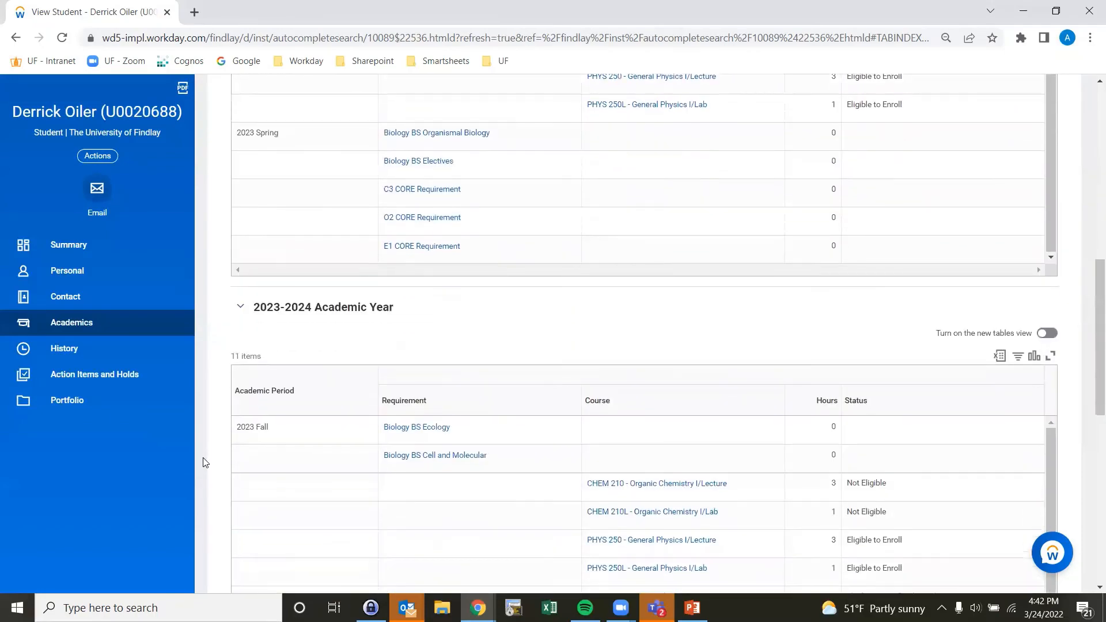
{"action": "scroll", "coordinate": [202, 462], "scroll_direction": "down", "scroll_amount": 1}
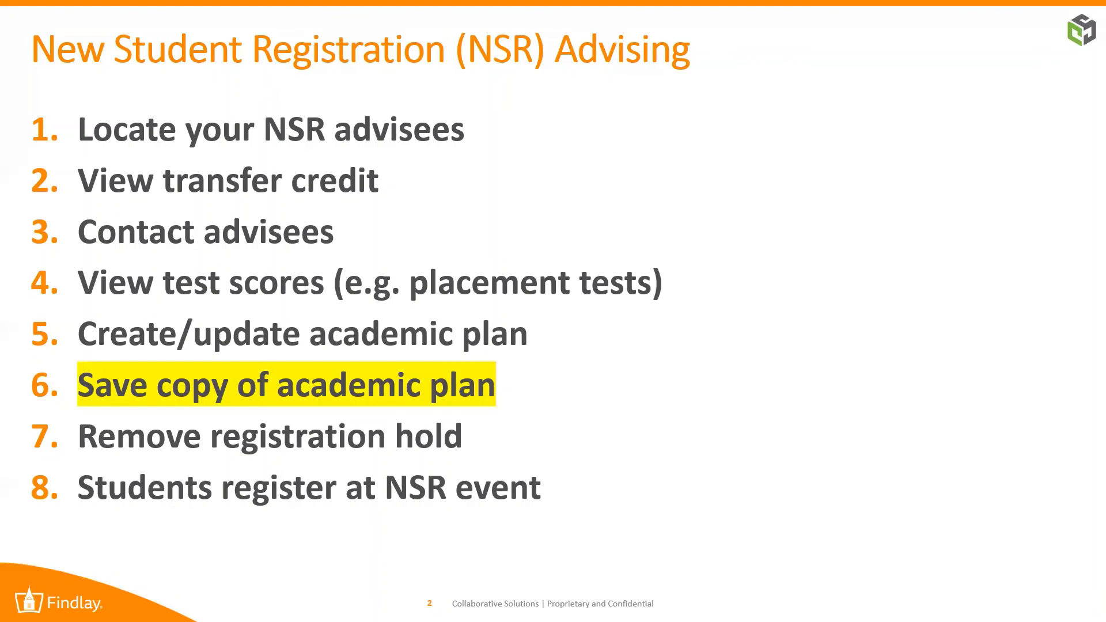
Step: Start a plan approval request for the entire academic plan and review the listed courses
{"action": "key", "text": "Escape"}
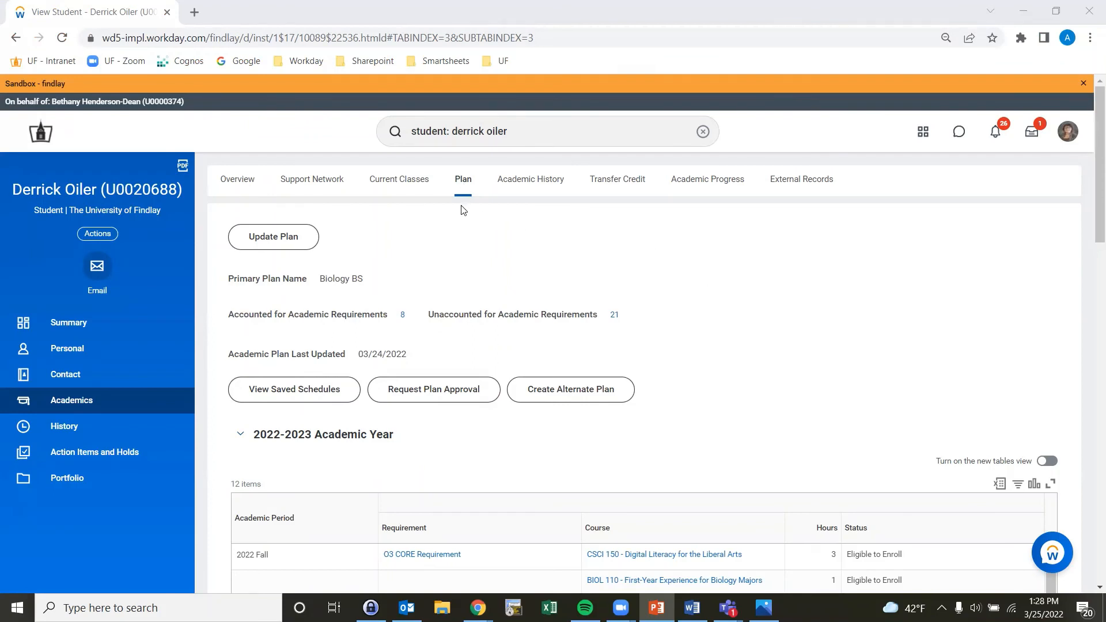
{"action": "left_click", "coordinate": [469, 396]}
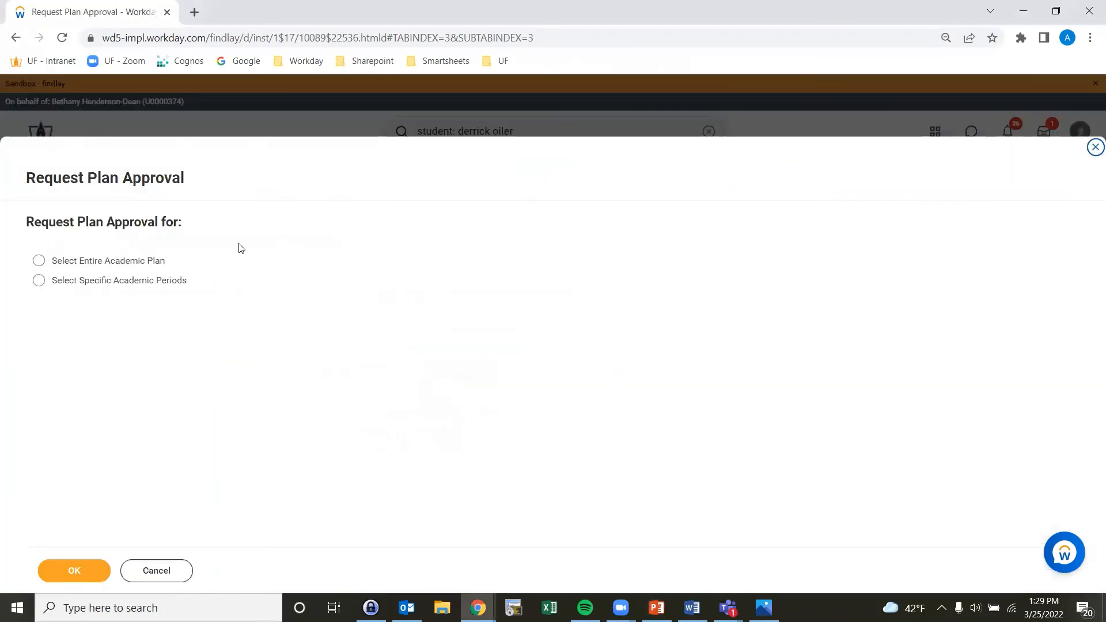
{"action": "left_click", "coordinate": [92, 264]}
{"action": "left_click", "coordinate": [91, 282]}
{"action": "left_click", "coordinate": [87, 262]}
{"action": "left_click", "coordinate": [77, 569]}
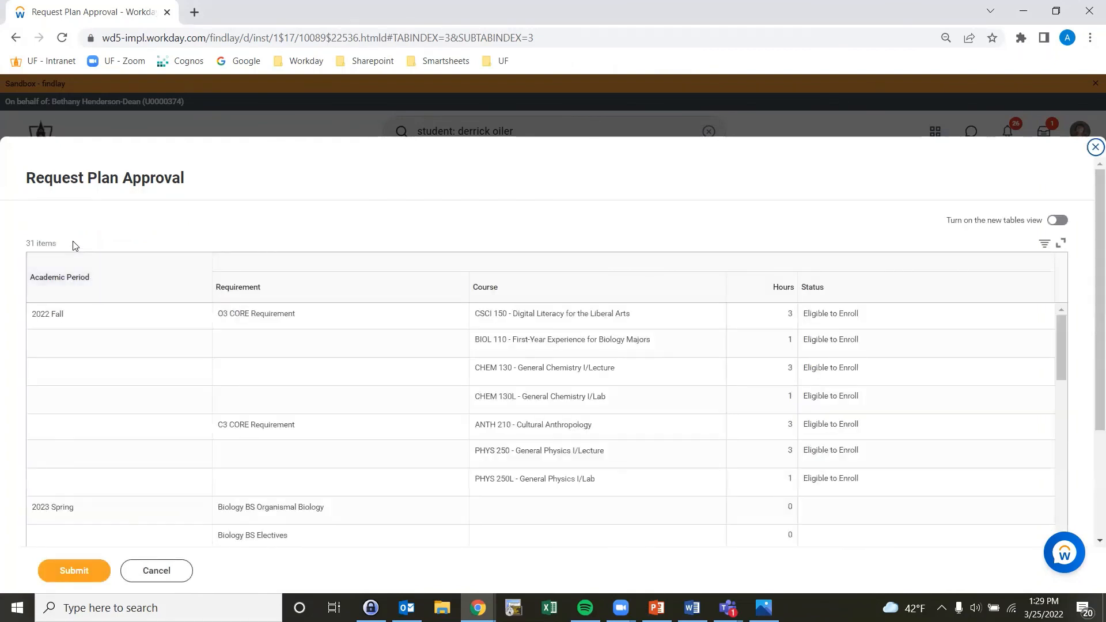
{"action": "scroll", "coordinate": [18, 356], "scroll_direction": "down", "scroll_amount": 3}
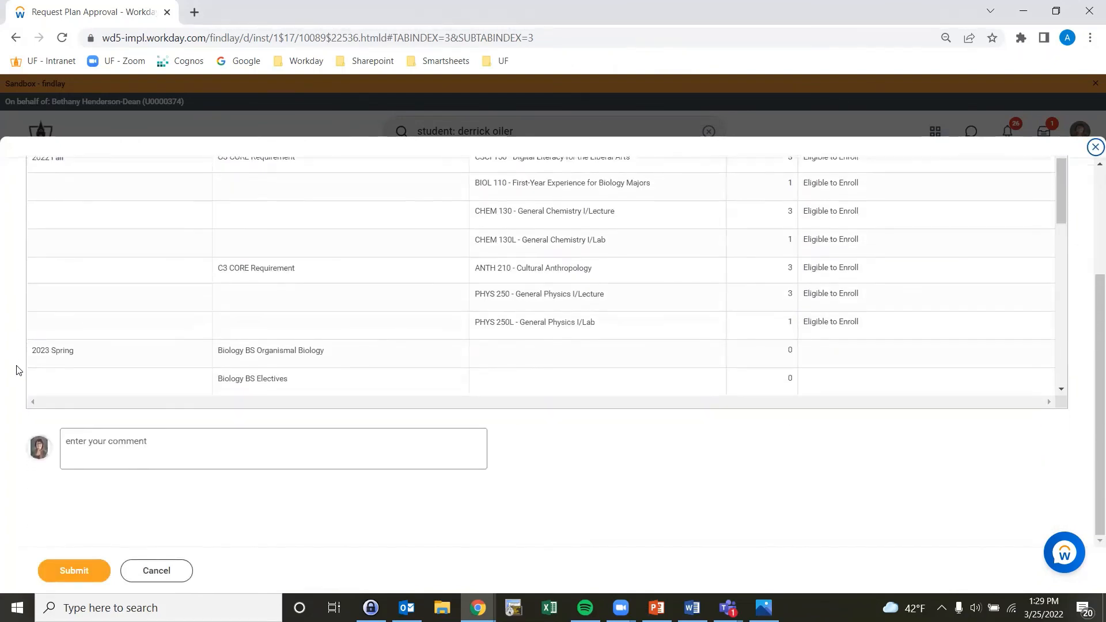
{"action": "scroll", "coordinate": [112, 264], "scroll_direction": "down", "scroll_amount": 5}
{"action": "scroll", "coordinate": [113, 266], "scroll_direction": "down", "scroll_amount": 3}
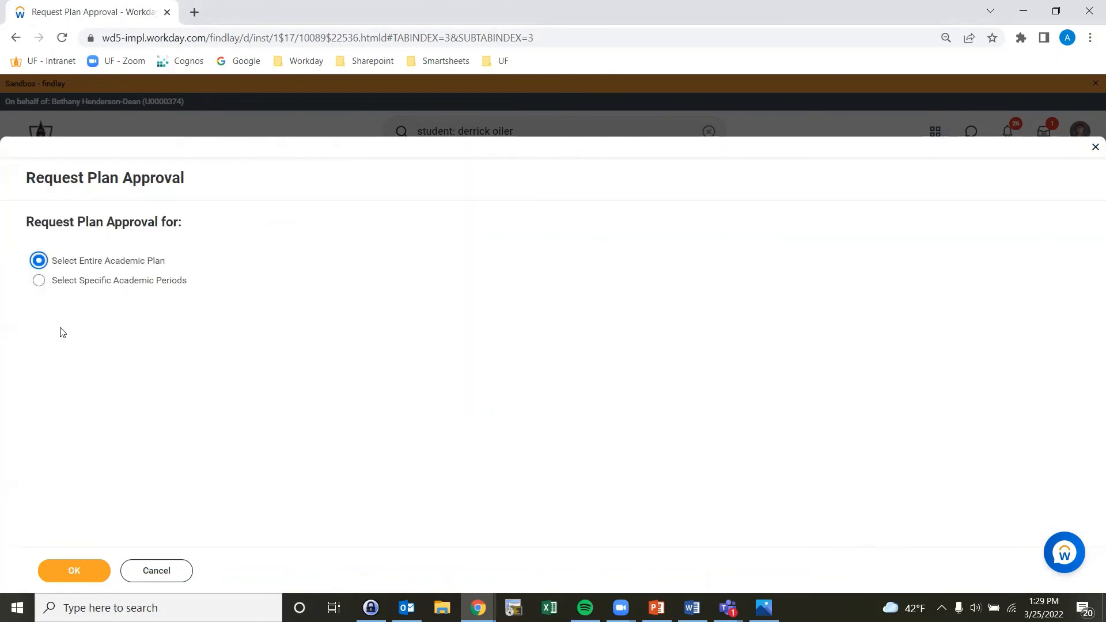
Step: Request plan approval for the 2022 Fall academic period only and submit it
{"action": "left_click", "coordinate": [41, 283]}
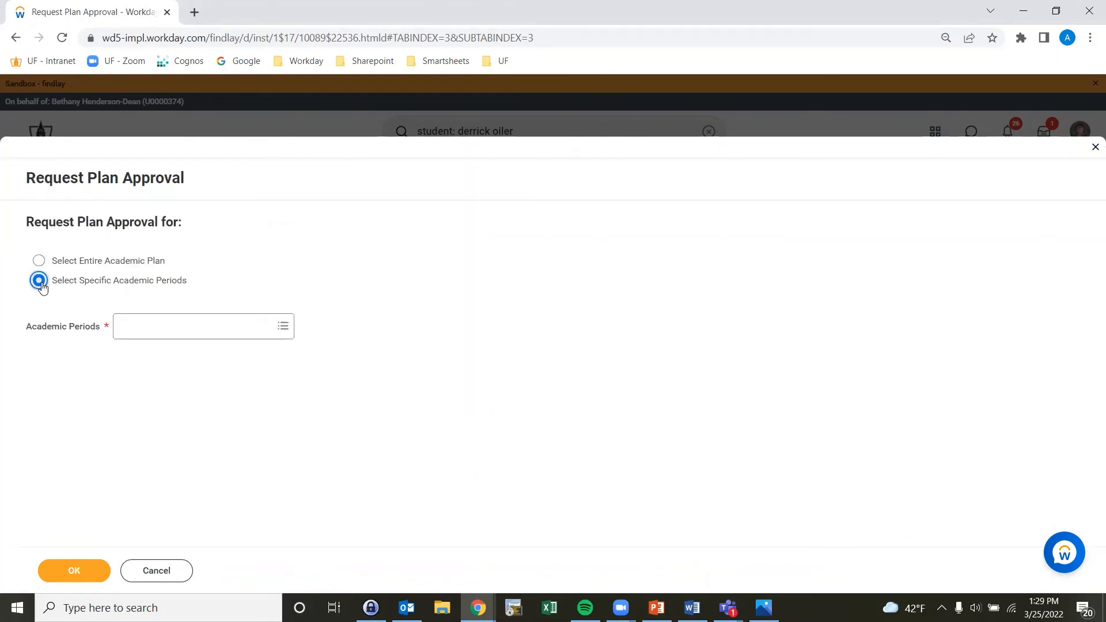
{"action": "left_click", "coordinate": [192, 334]}
{"action": "left_click", "coordinate": [151, 349]}
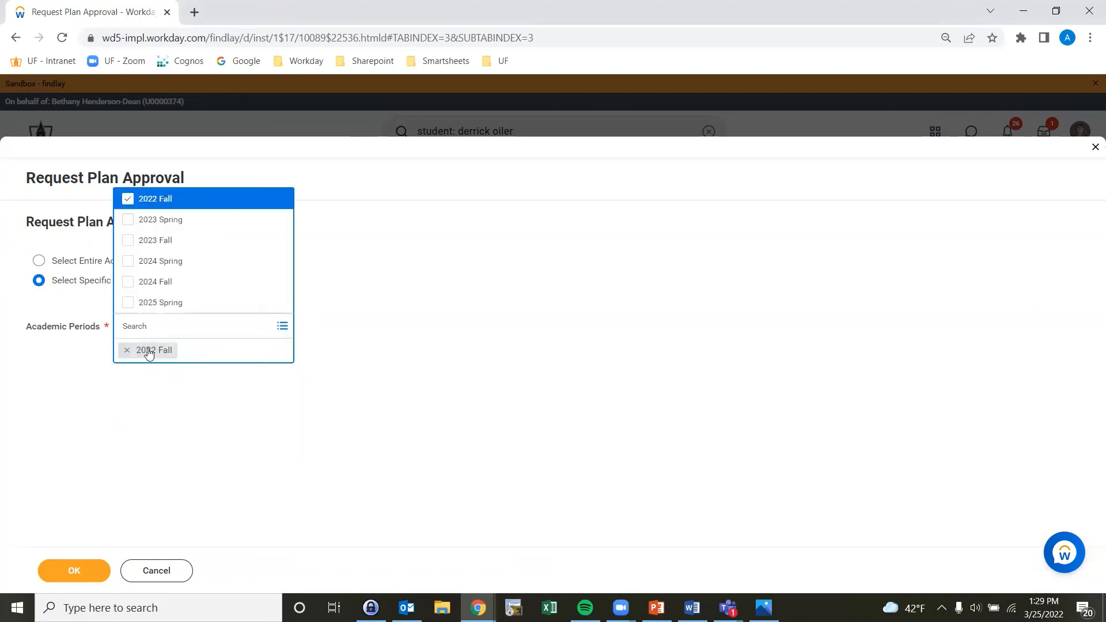
{"action": "left_click", "coordinate": [84, 399]}
{"action": "left_click", "coordinate": [81, 563]}
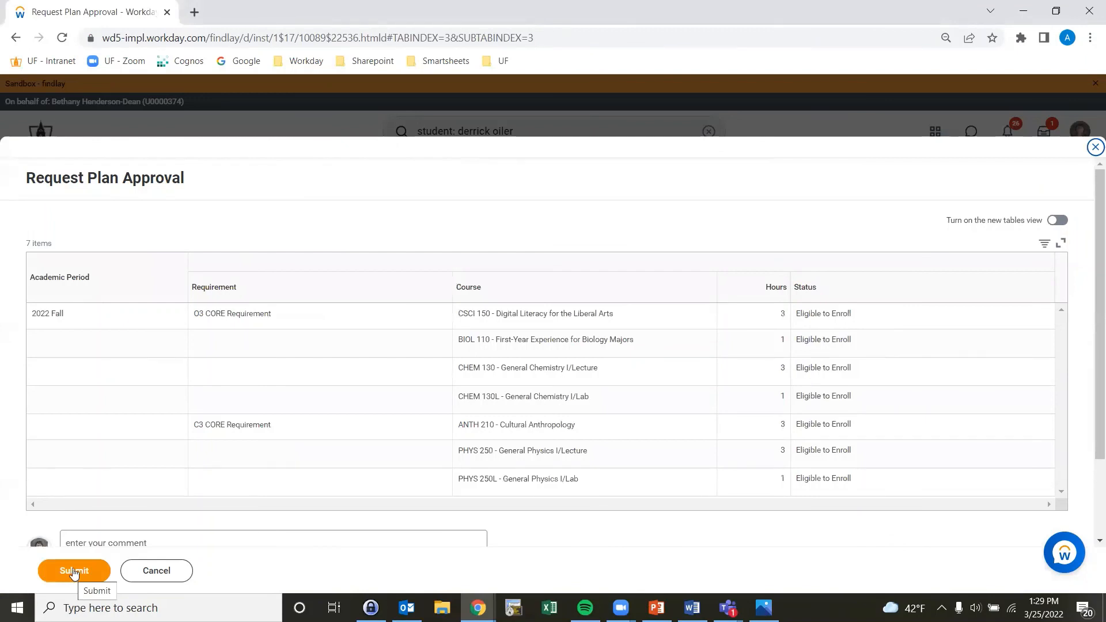
{"action": "left_click", "coordinate": [73, 570]}
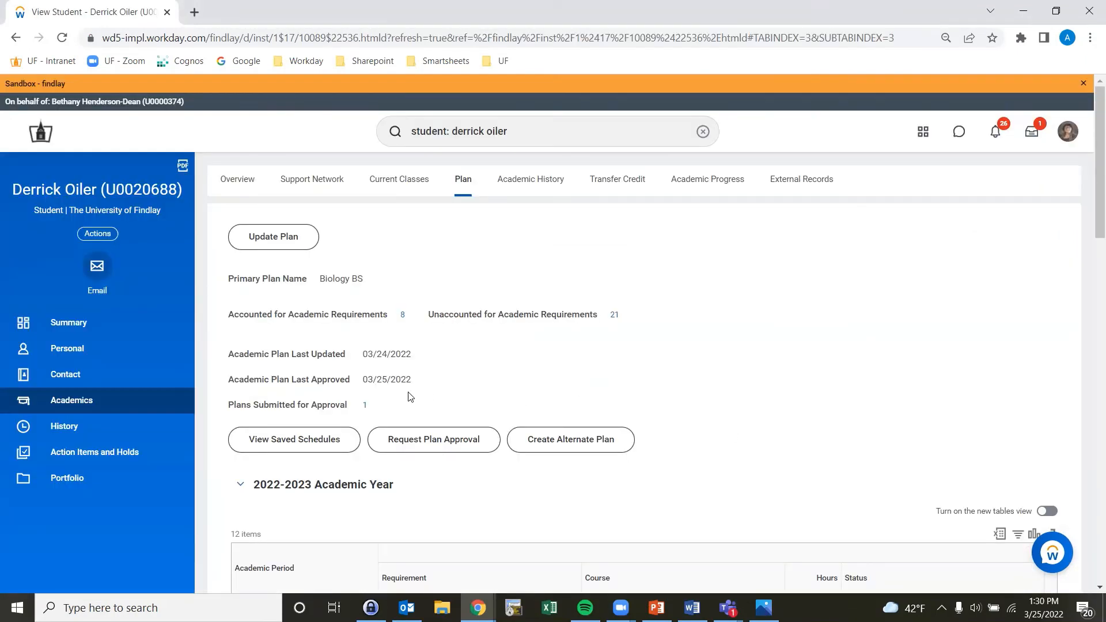
Step: Open the academic plan listed under plans submitted for approval
{"action": "left_click", "coordinate": [365, 406]}
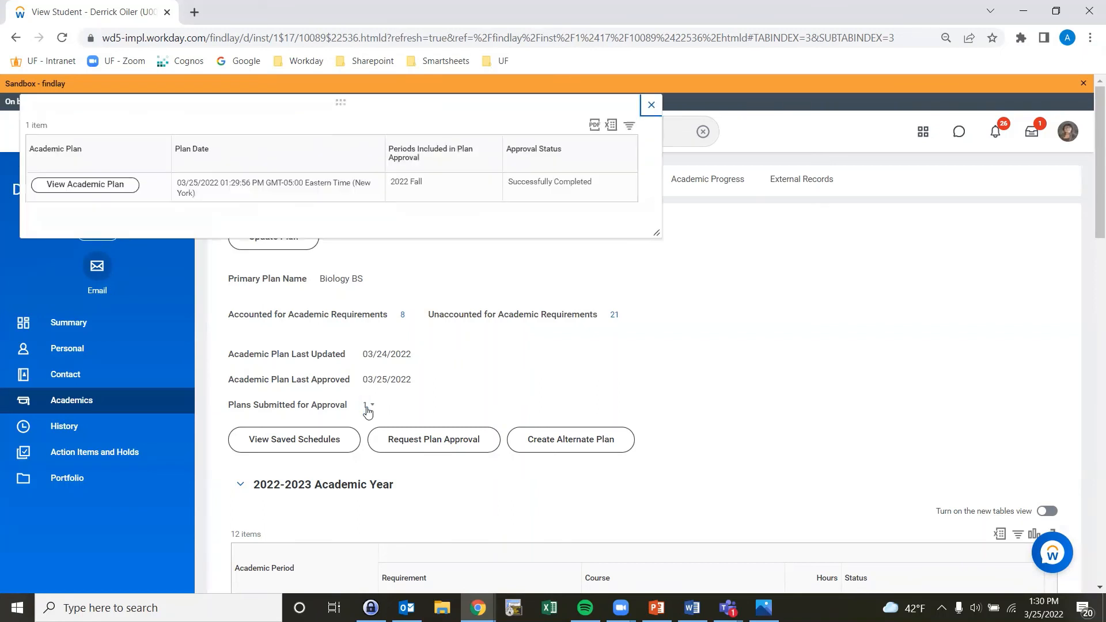
{"action": "left_click", "coordinate": [99, 187]}
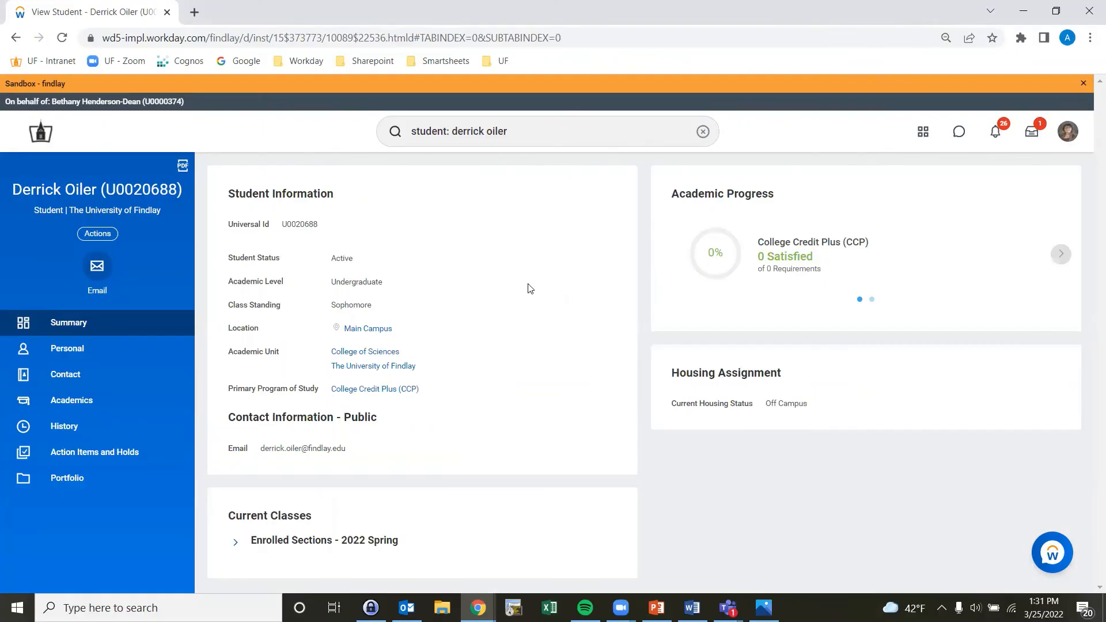
Step: Remove the student's Advisor Registration Clearance hold from the active holds, confirming and submitting the removal
{"action": "left_click", "coordinate": [113, 455]}
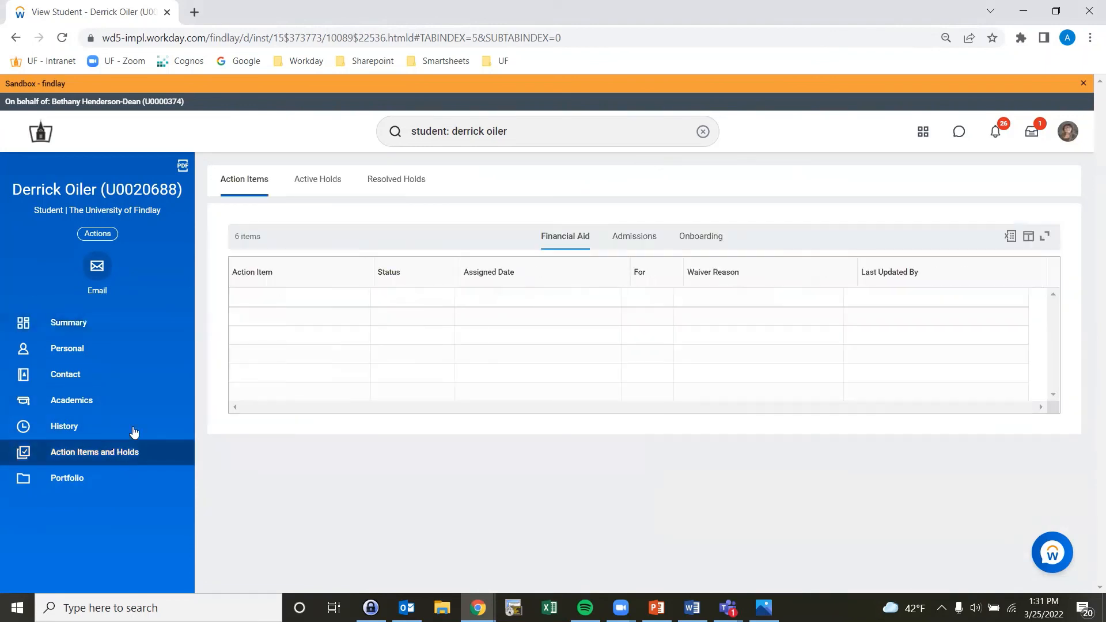
{"action": "left_click", "coordinate": [312, 189]}
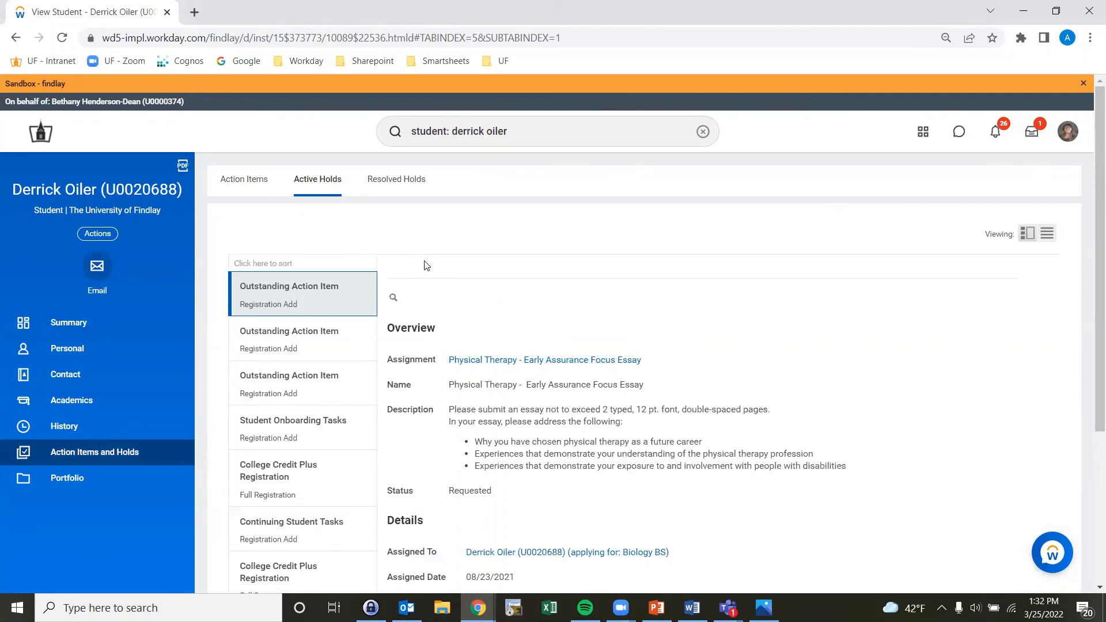
{"action": "scroll", "coordinate": [423, 259], "scroll_direction": "down", "scroll_amount": 4}
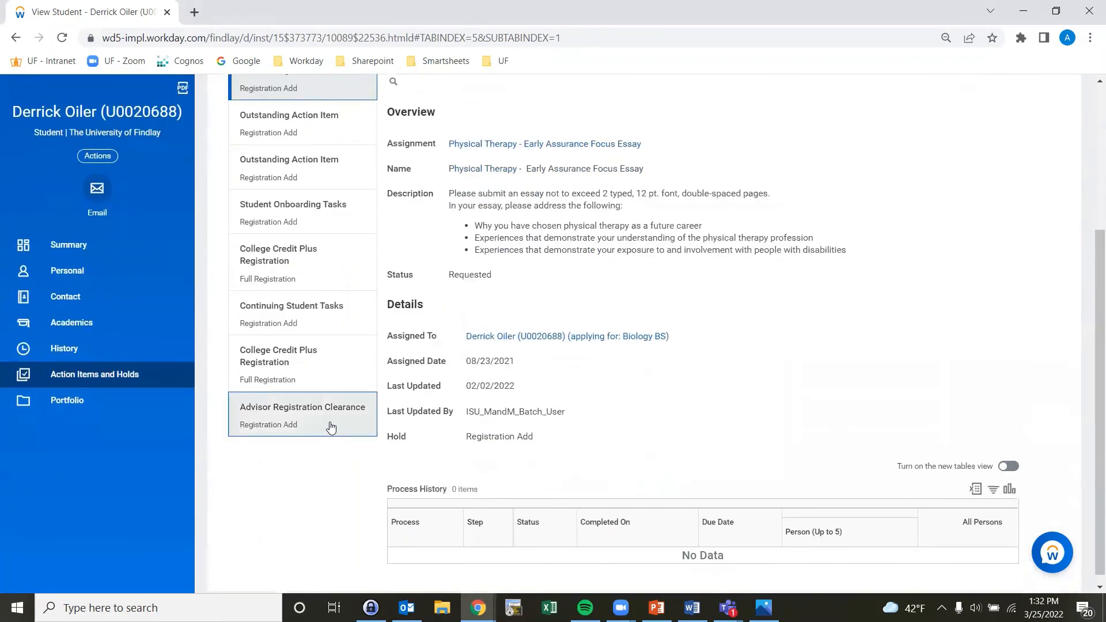
{"action": "left_click", "coordinate": [331, 426]}
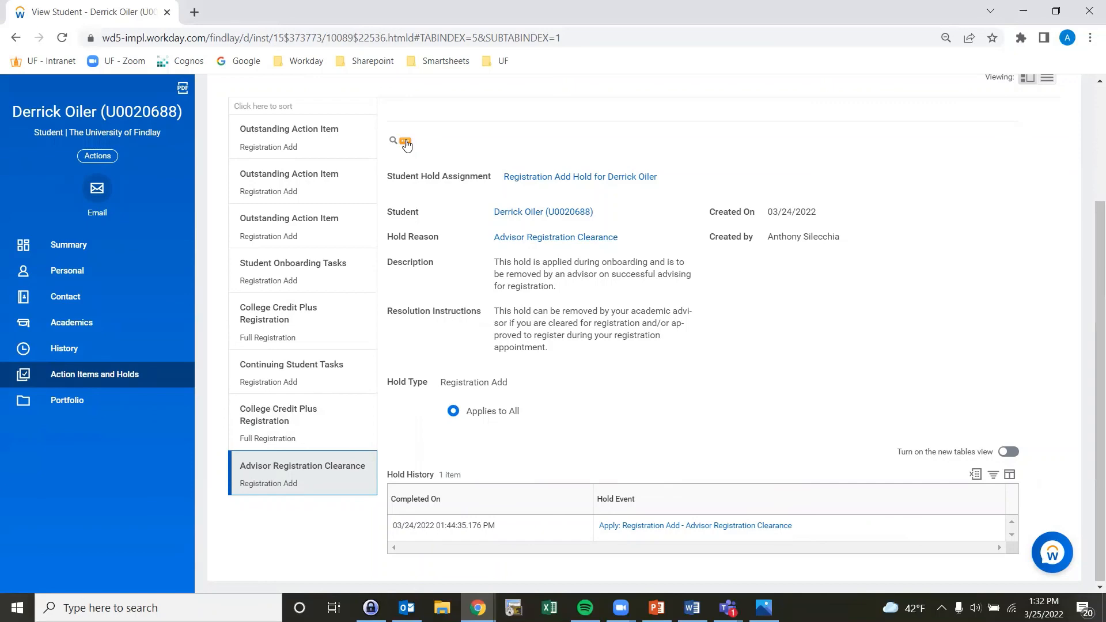
{"action": "left_click", "coordinate": [406, 143]}
{"action": "mouse_move", "coordinate": [472, 216]}
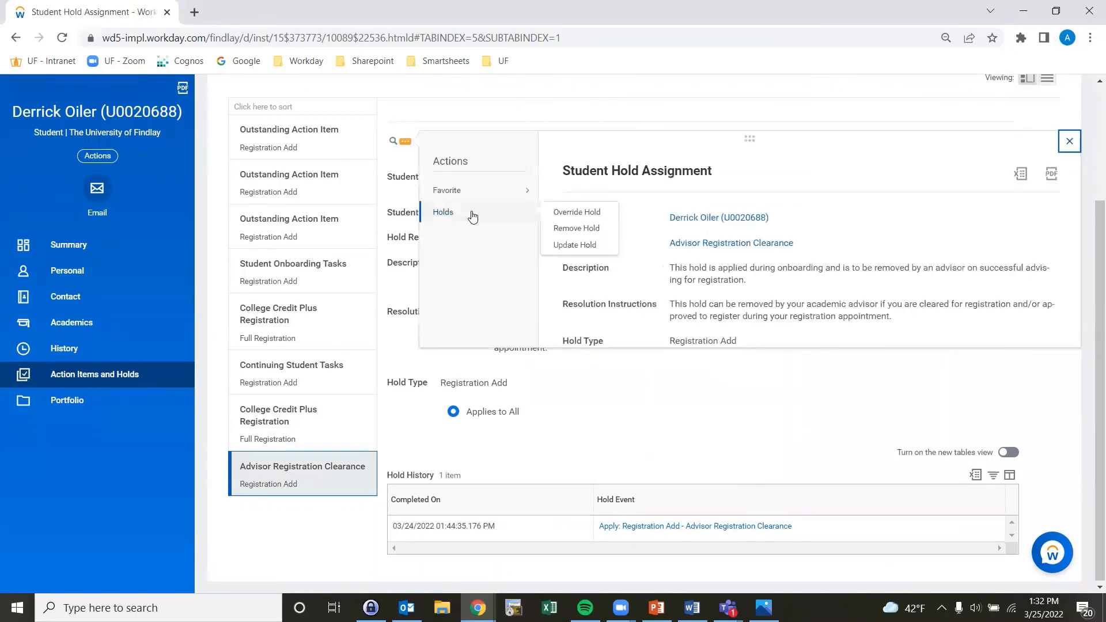
{"action": "left_click", "coordinate": [578, 228]}
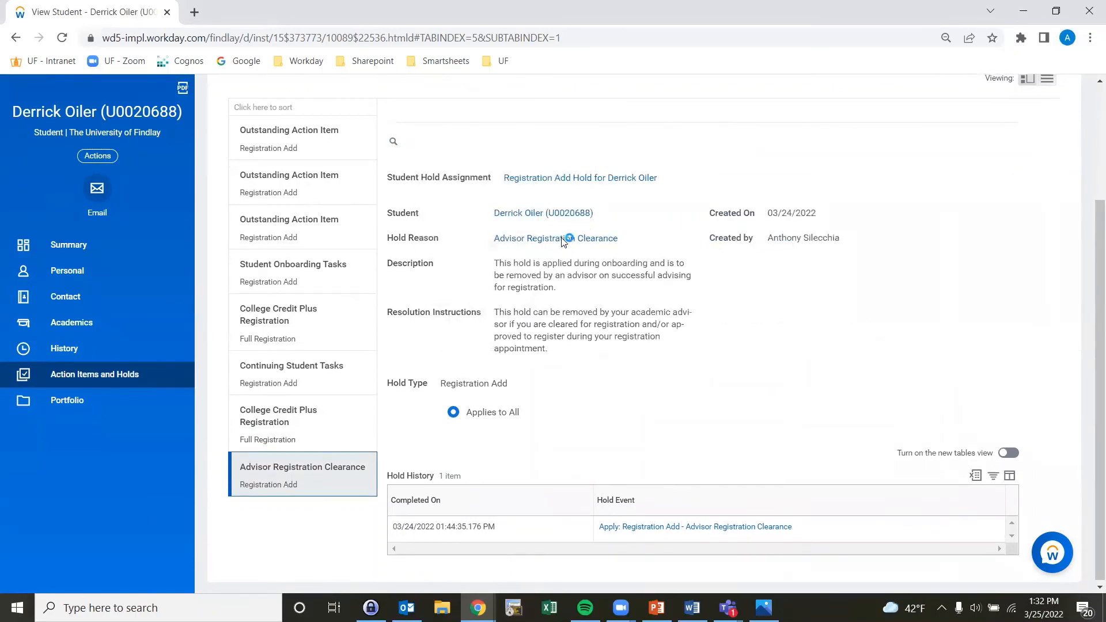
{"action": "scroll", "coordinate": [311, 284], "scroll_direction": "down", "scroll_amount": 3}
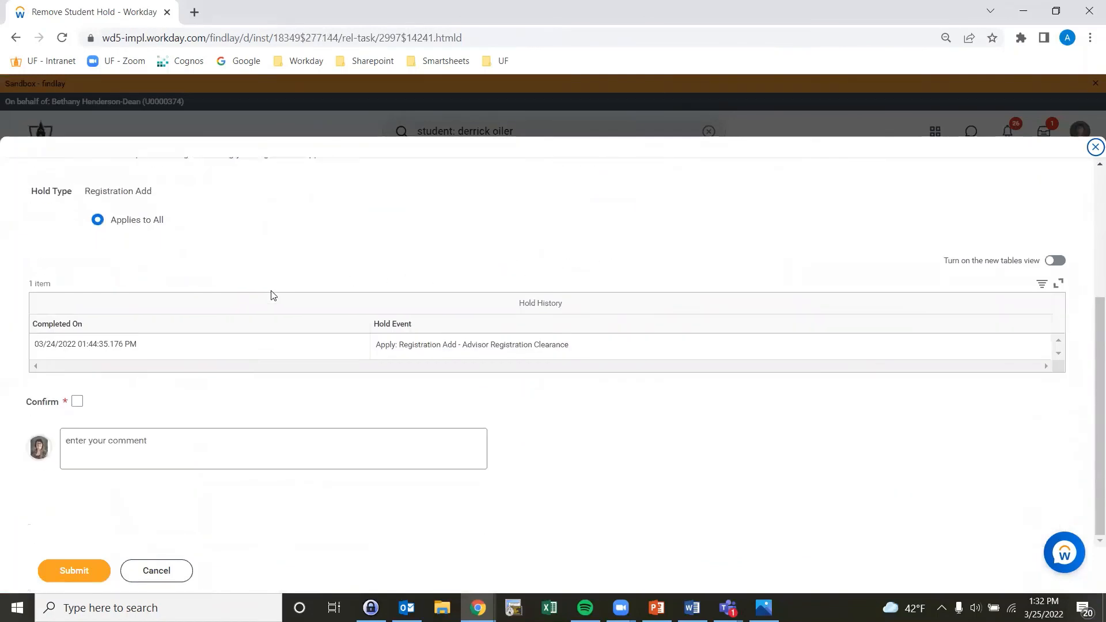
{"action": "left_click", "coordinate": [78, 402]}
{"action": "left_click", "coordinate": [70, 576]}
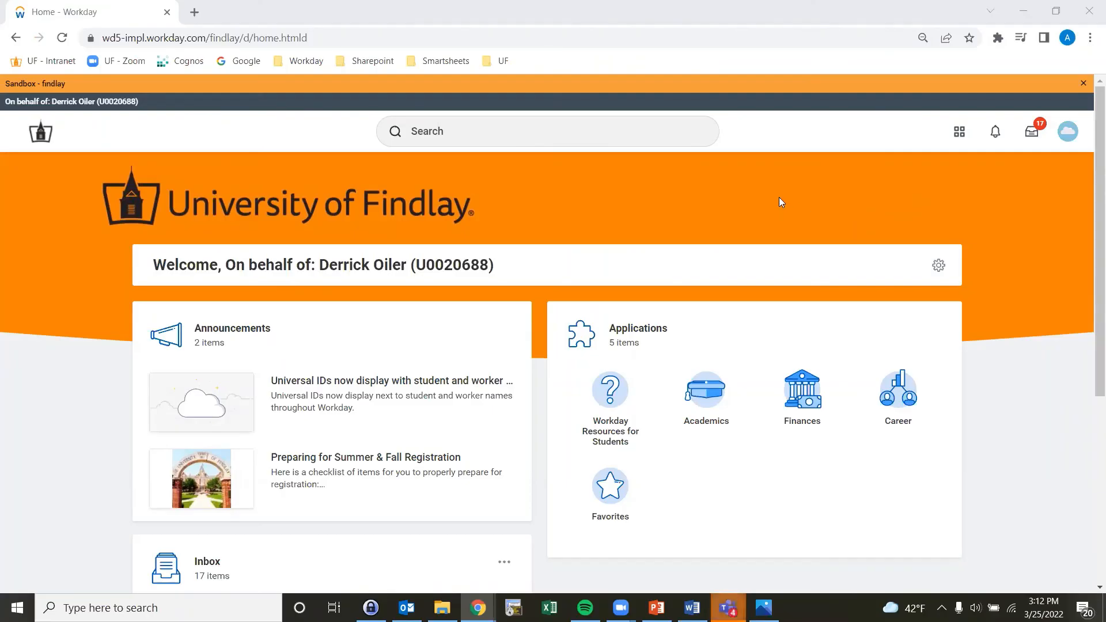
Step: Acting as the student, open Register from Plan for 2022 Fall and select BIOL 110 section 110-01
{"action": "left_click", "coordinate": [708, 392]}
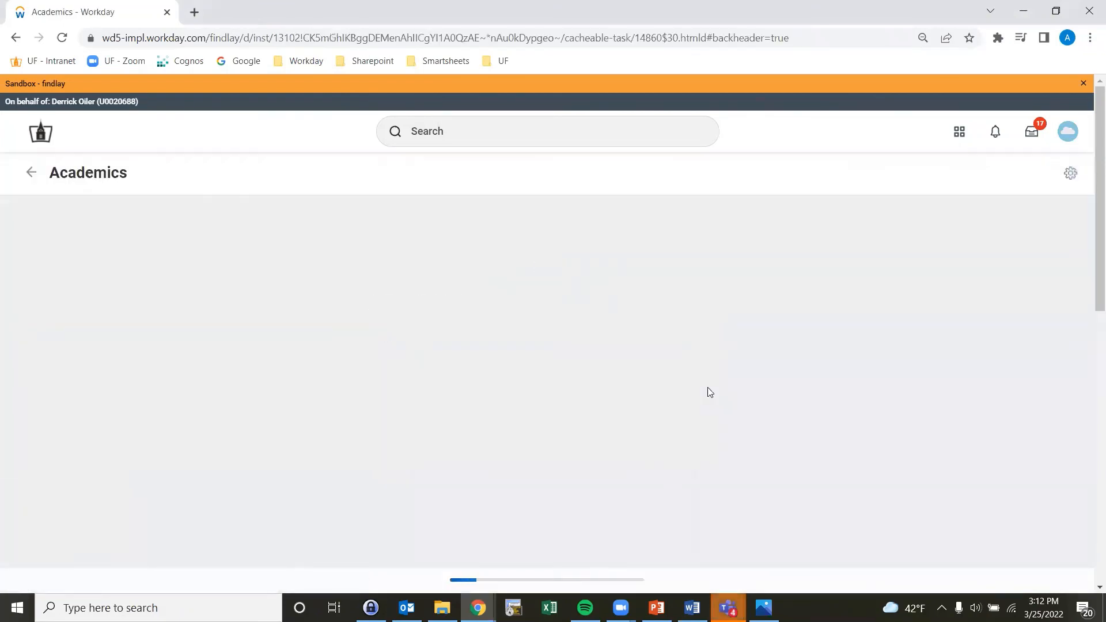
{"action": "scroll", "coordinate": [834, 426], "scroll_direction": "down", "scroll_amount": 2}
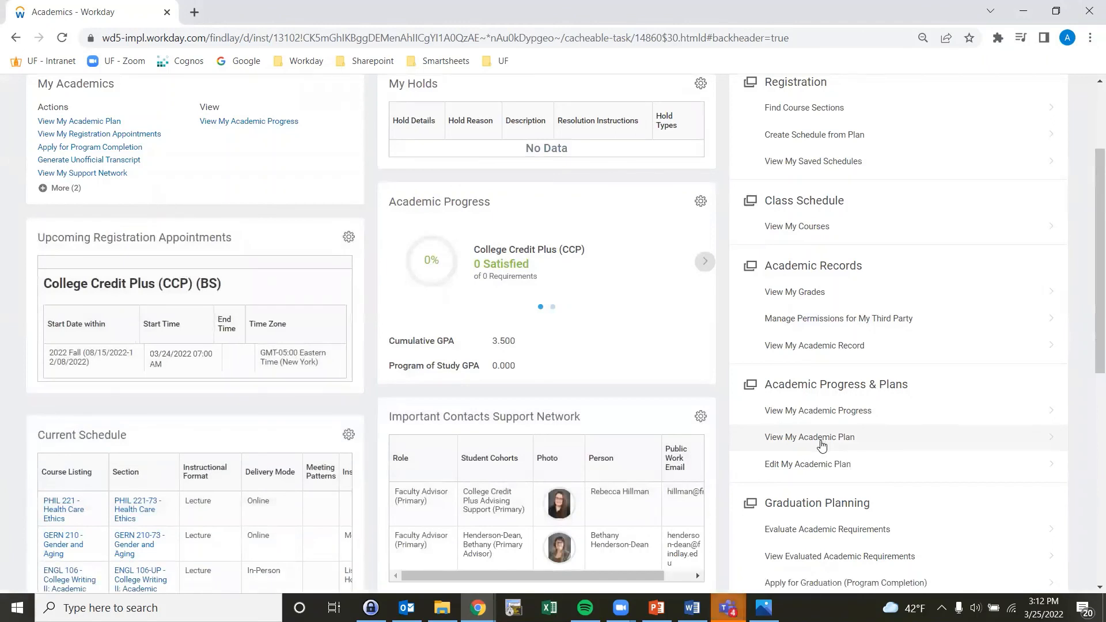
{"action": "left_click", "coordinate": [757, 426]}
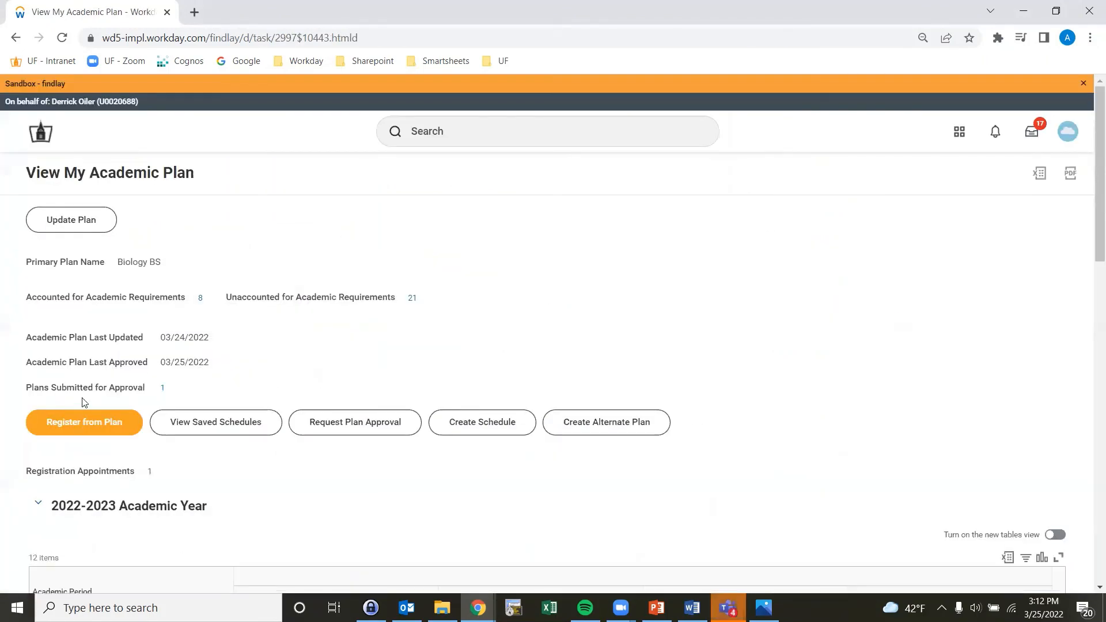
{"action": "left_click", "coordinate": [82, 425]}
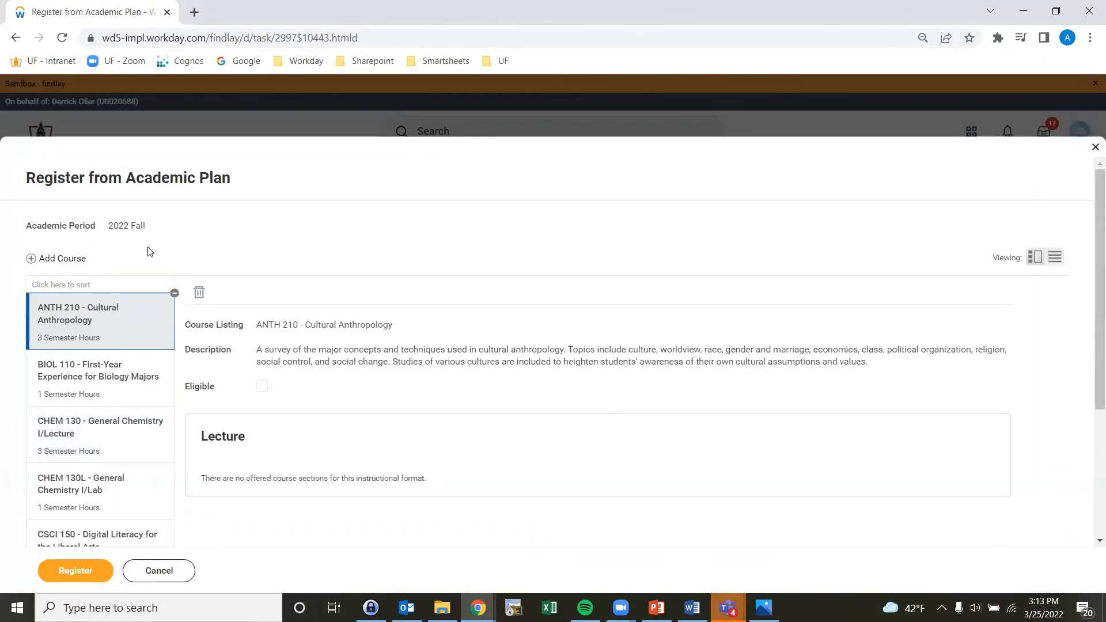
{"action": "scroll", "coordinate": [151, 251], "scroll_direction": "down", "scroll_amount": 1}
{"action": "left_click", "coordinate": [148, 295]}
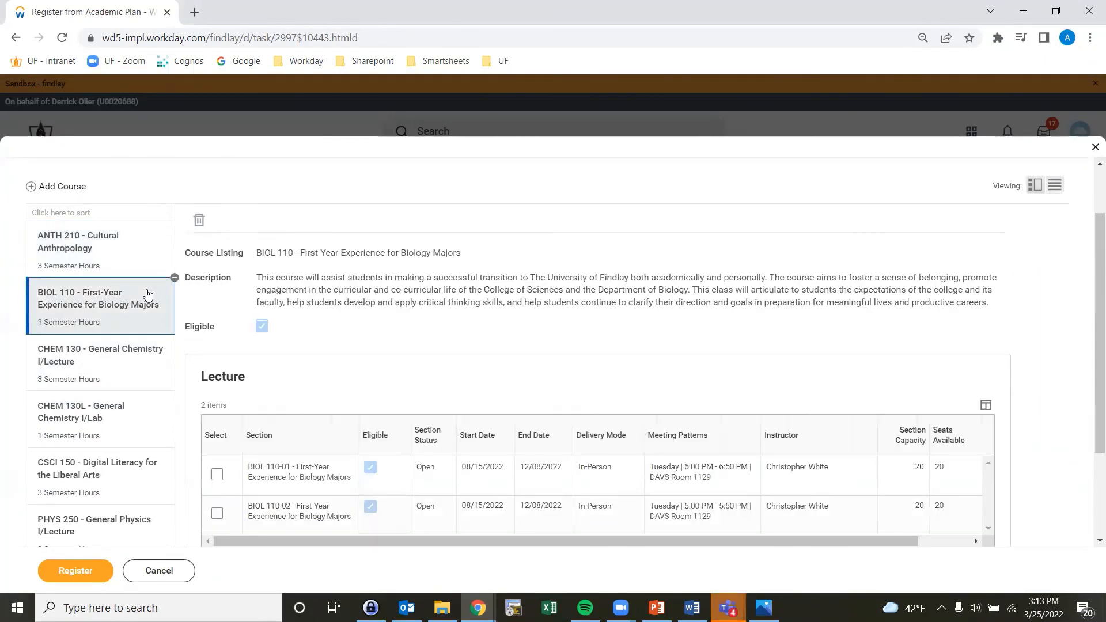
{"action": "left_click", "coordinate": [217, 474]}
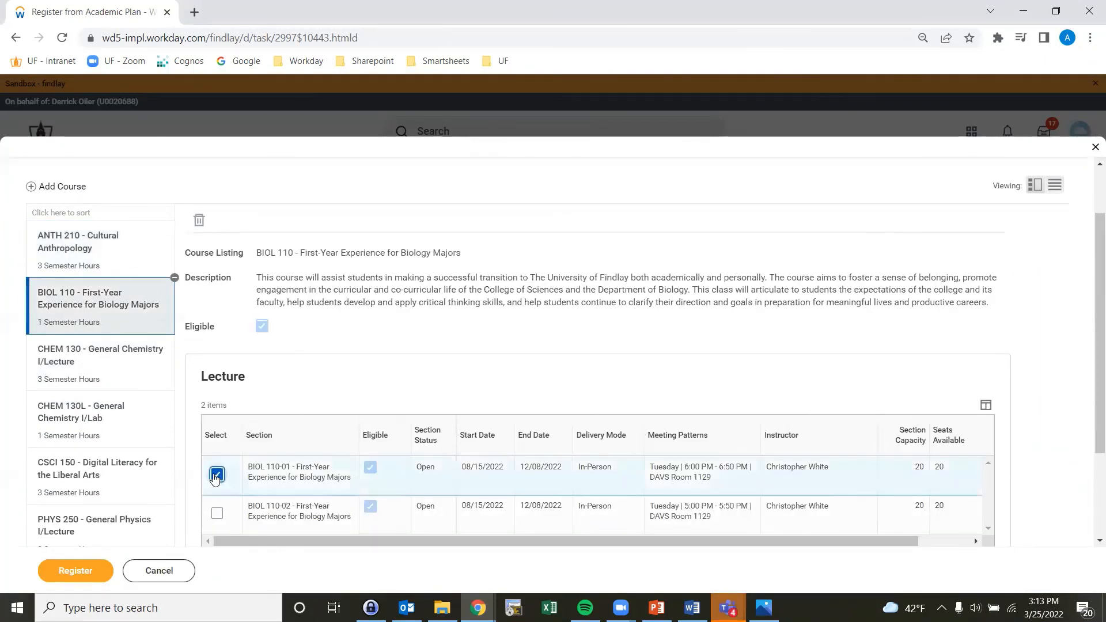
Step: Select the CHEM 130-01 lecture section and the CHEM 130L-01 lab section
{"action": "left_click", "coordinate": [107, 369]}
{"action": "left_click", "coordinate": [217, 461]}
{"action": "left_click", "coordinate": [133, 425]}
{"action": "left_click", "coordinate": [217, 460]}
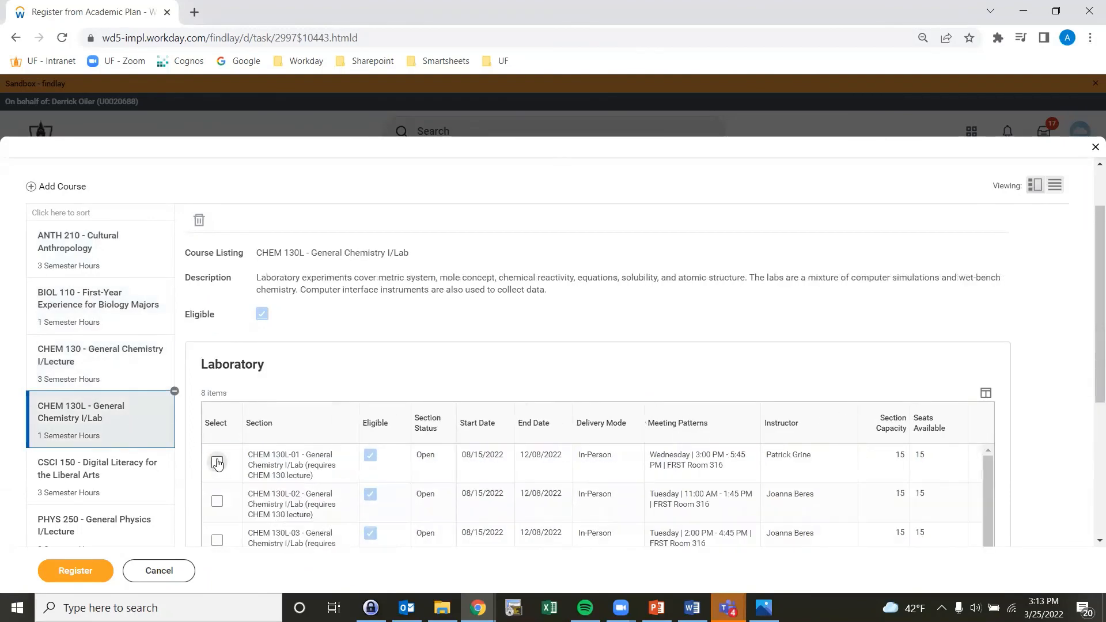
Step: Remove ANTH 210 from the registration list and register for the selected 2022 Fall courses
{"action": "scroll", "coordinate": [101, 322], "scroll_direction": "up", "scroll_amount": 2}
{"action": "left_click", "coordinate": [103, 326]}
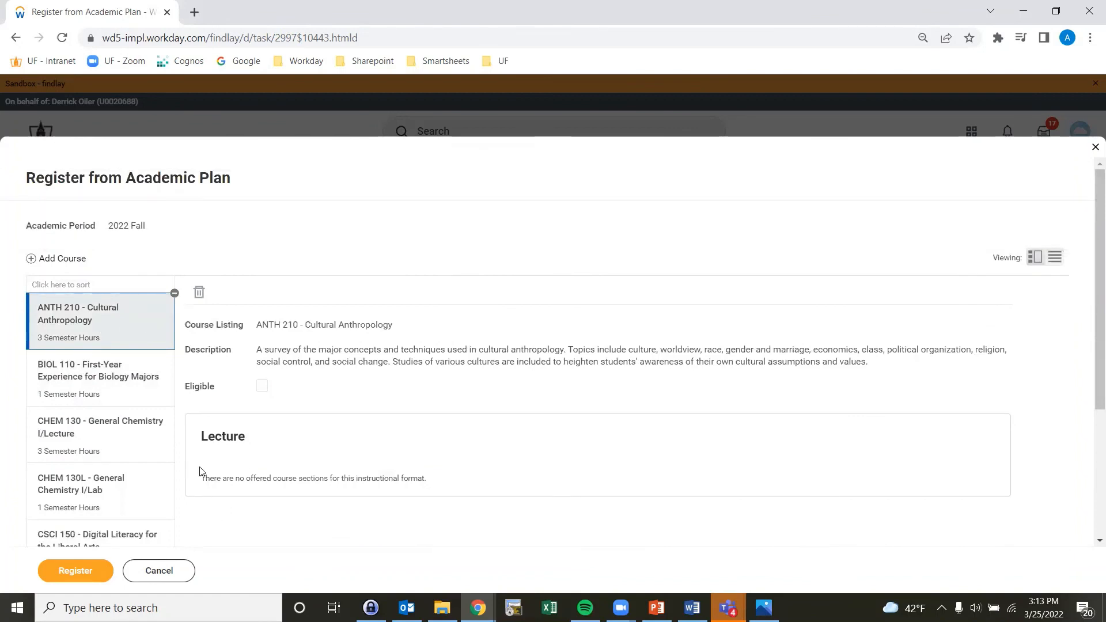
{"action": "left_click", "coordinate": [174, 294]}
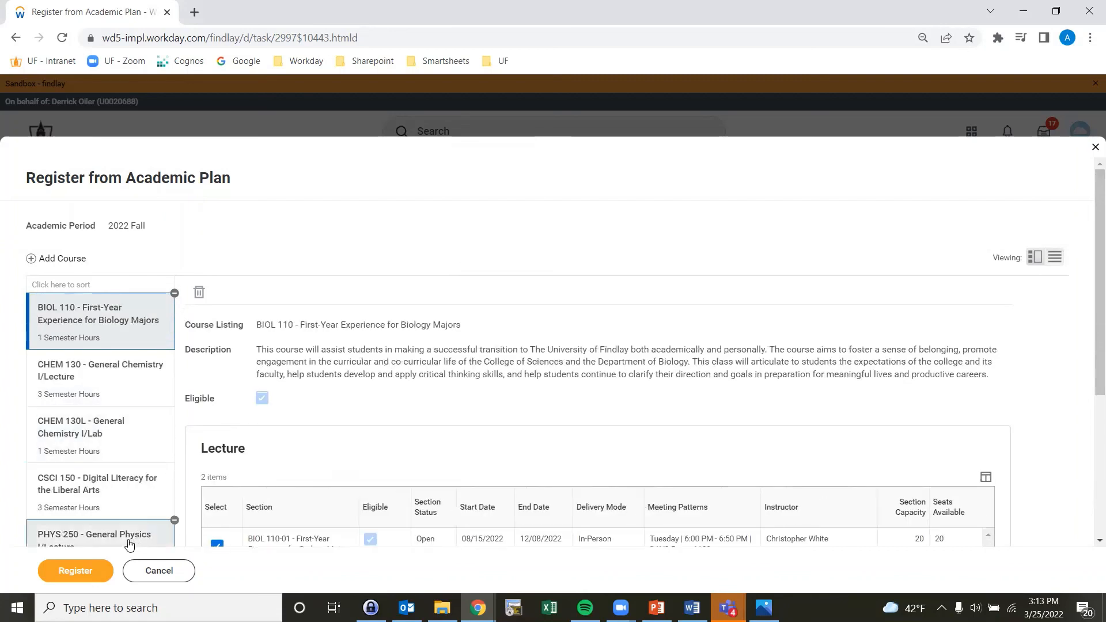
{"action": "left_click", "coordinate": [78, 565]}
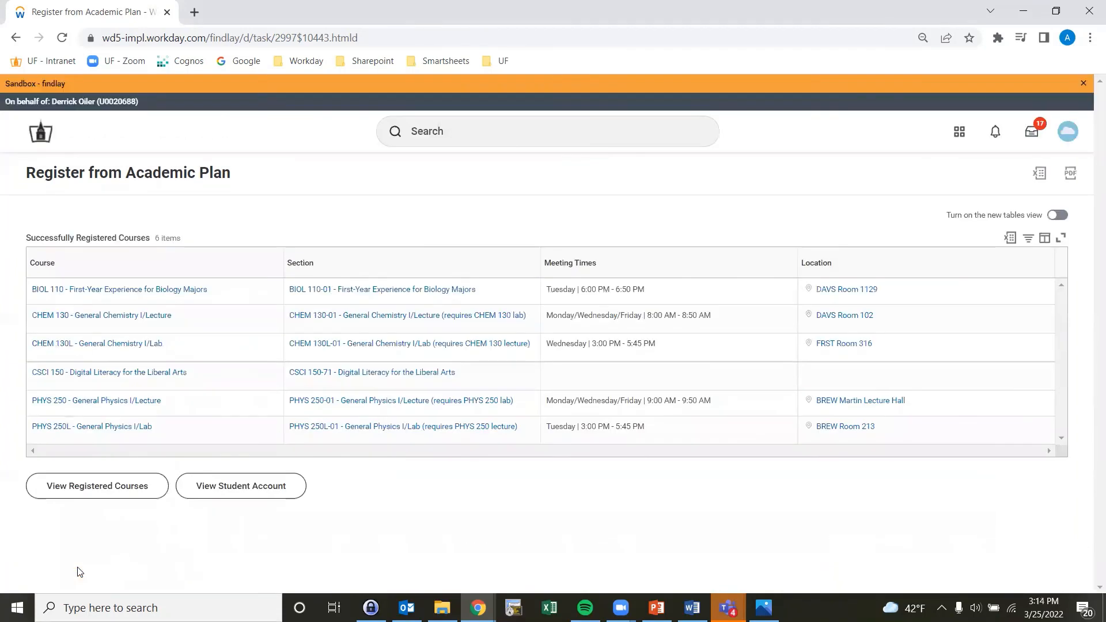